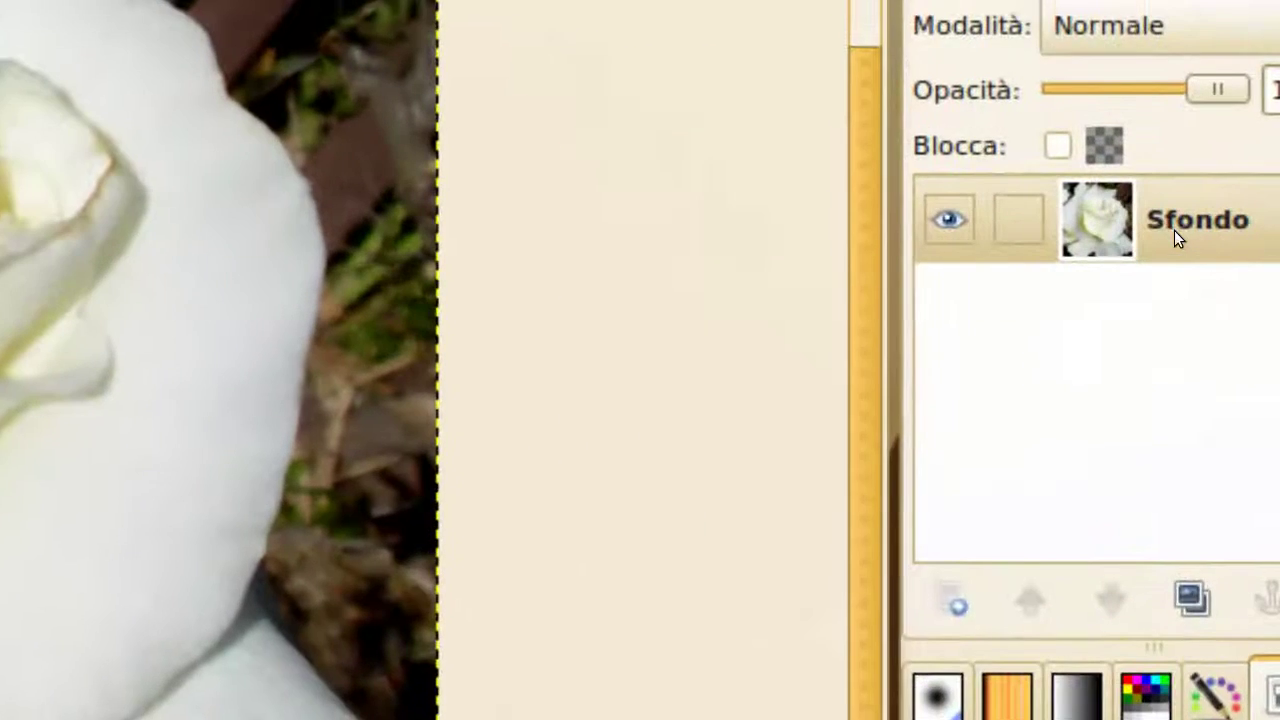
# Step: Add an alpha channel to the rose photo's Sfondo layer from its layer context menu
pyautogui.rightClick(1174, 230)
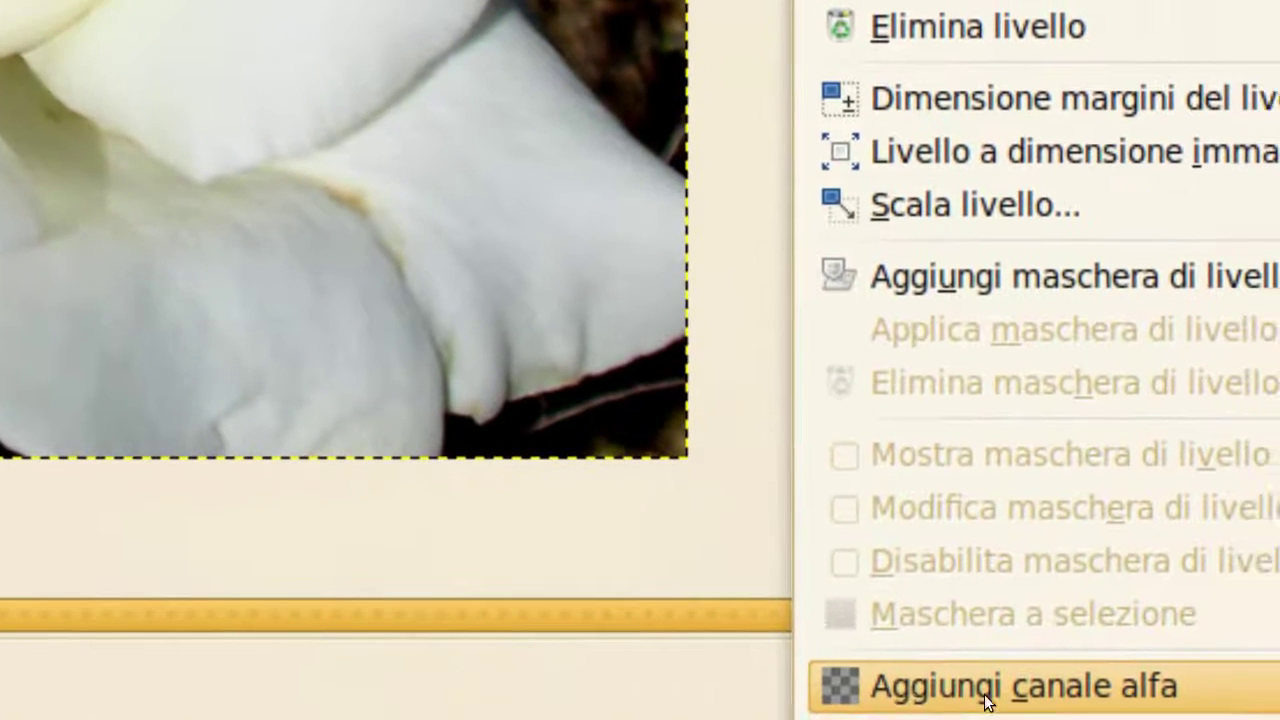
pyautogui.click(985, 690)
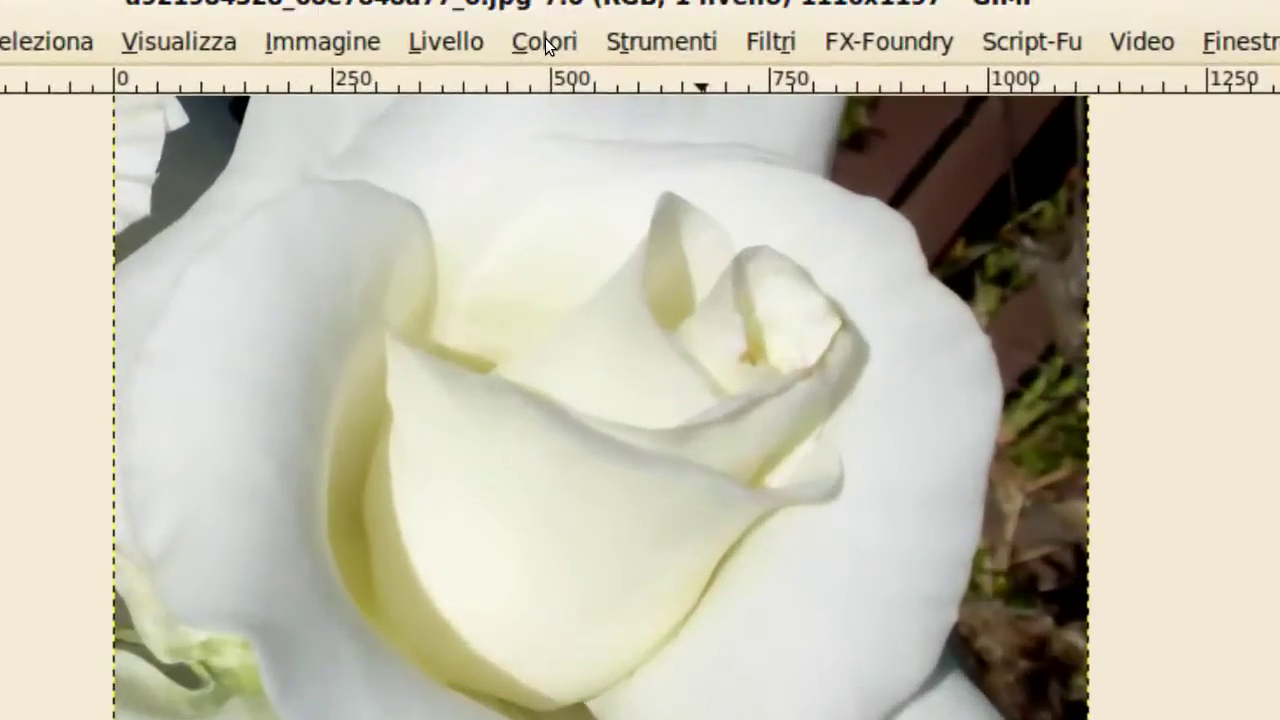
# Step: Desaturate the rose photo to greyscale
pyautogui.click(545, 39)
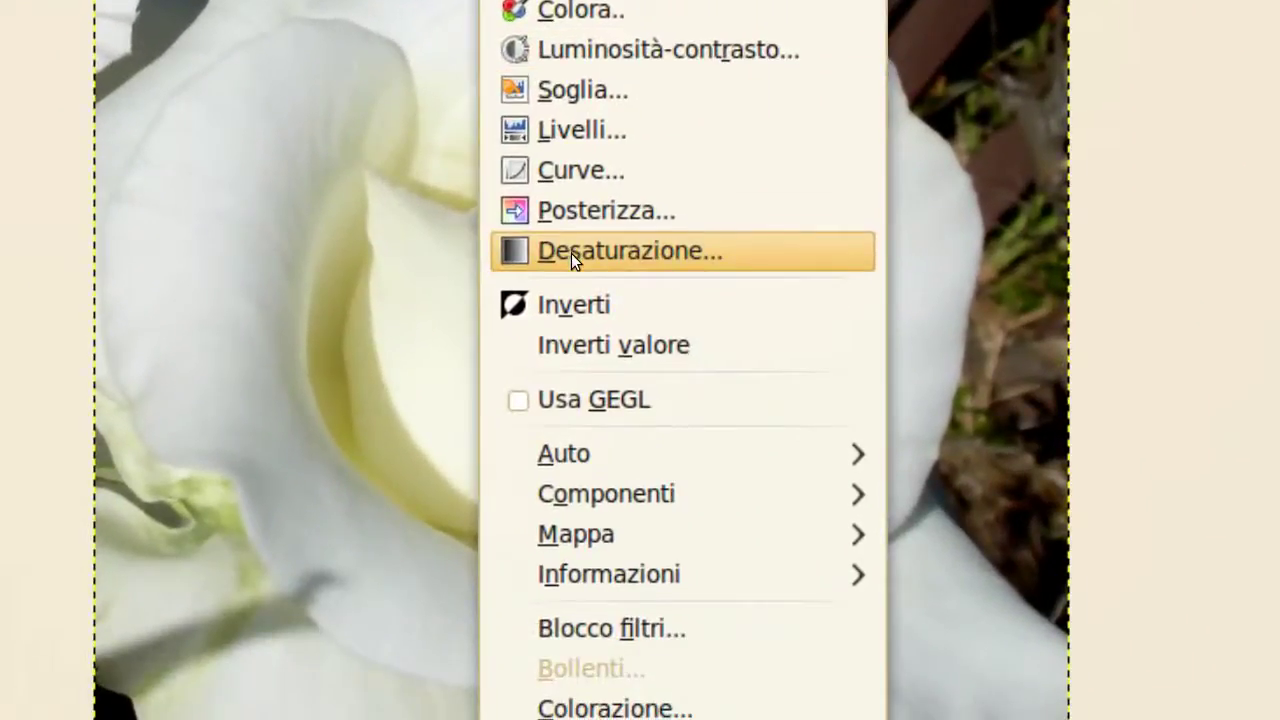
pyautogui.click(571, 253)
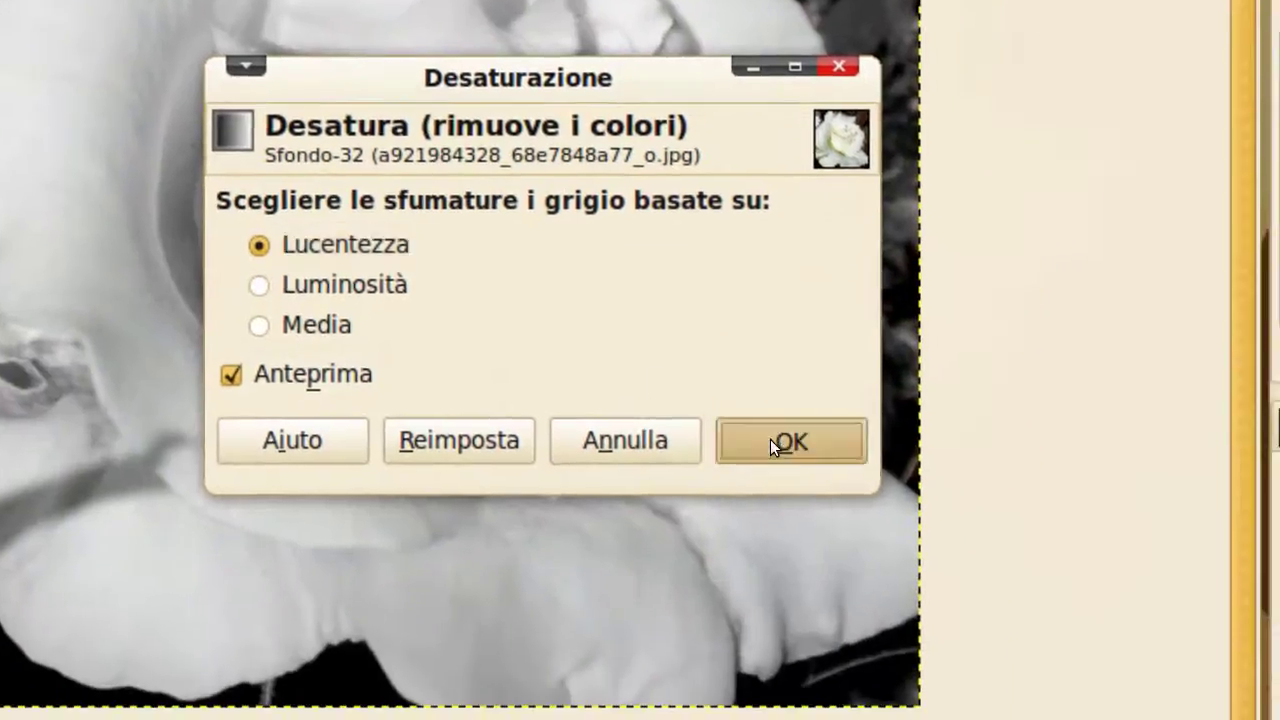
pyautogui.click(770, 440)
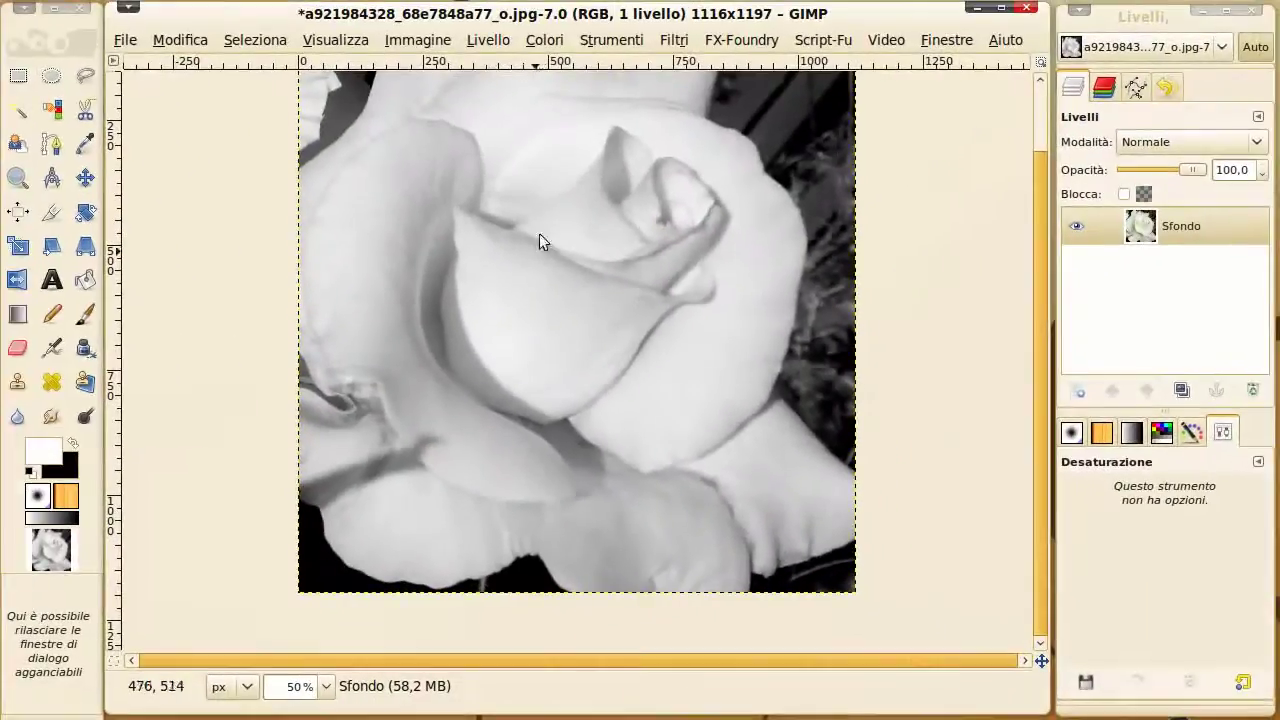
# Step: Apply a Curves adjustment bowed downward to darken the midtones
pyautogui.click(543, 40)
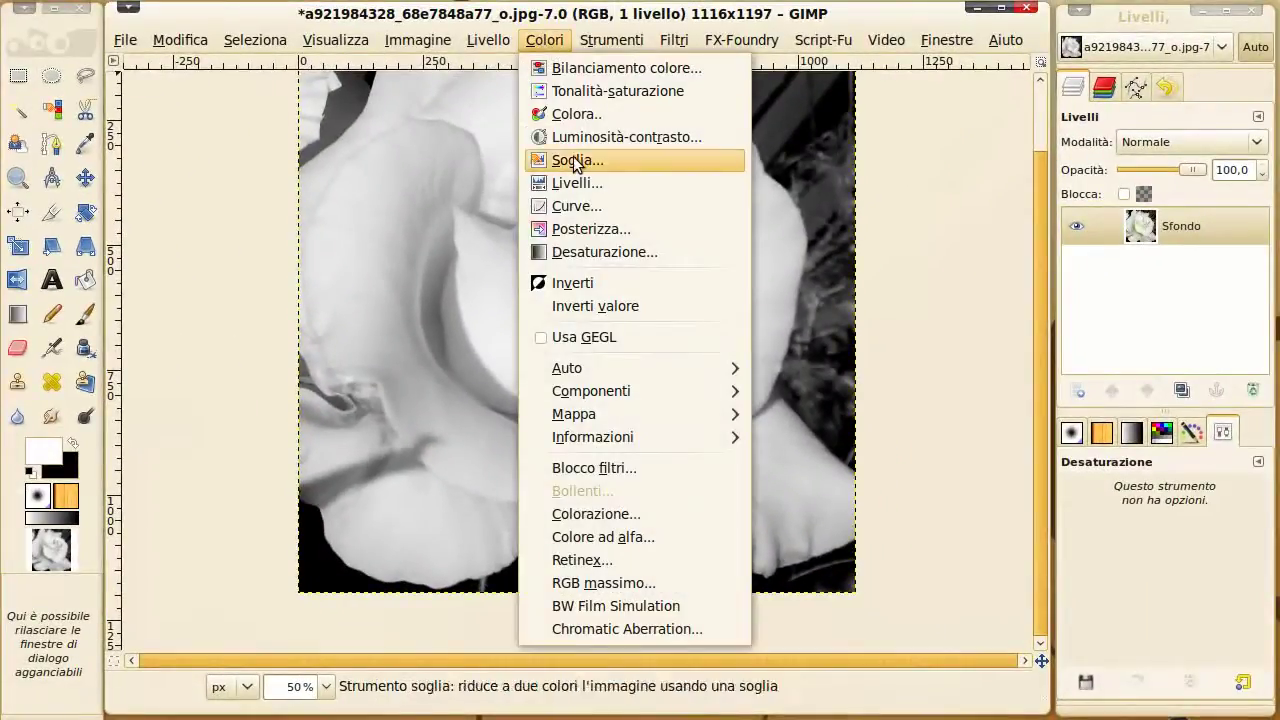
pyautogui.click(579, 209)
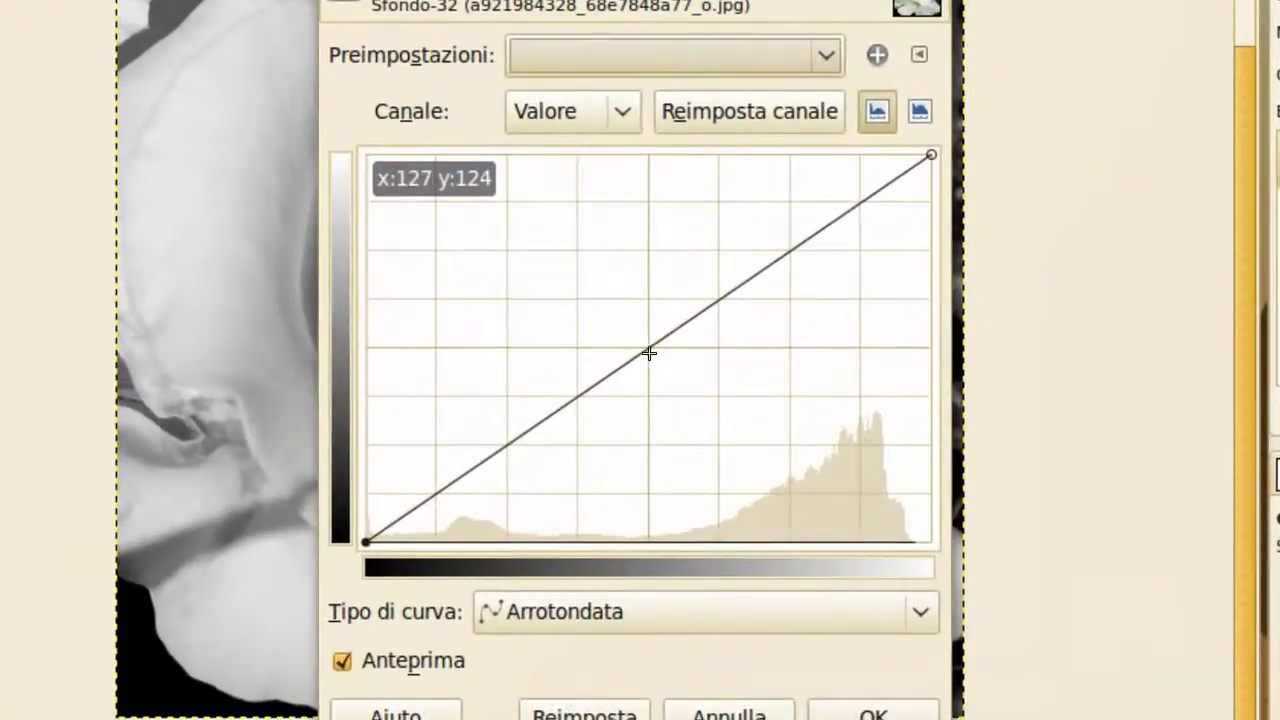
pyautogui.moveTo(649, 353); pyautogui.dragTo(719, 394)
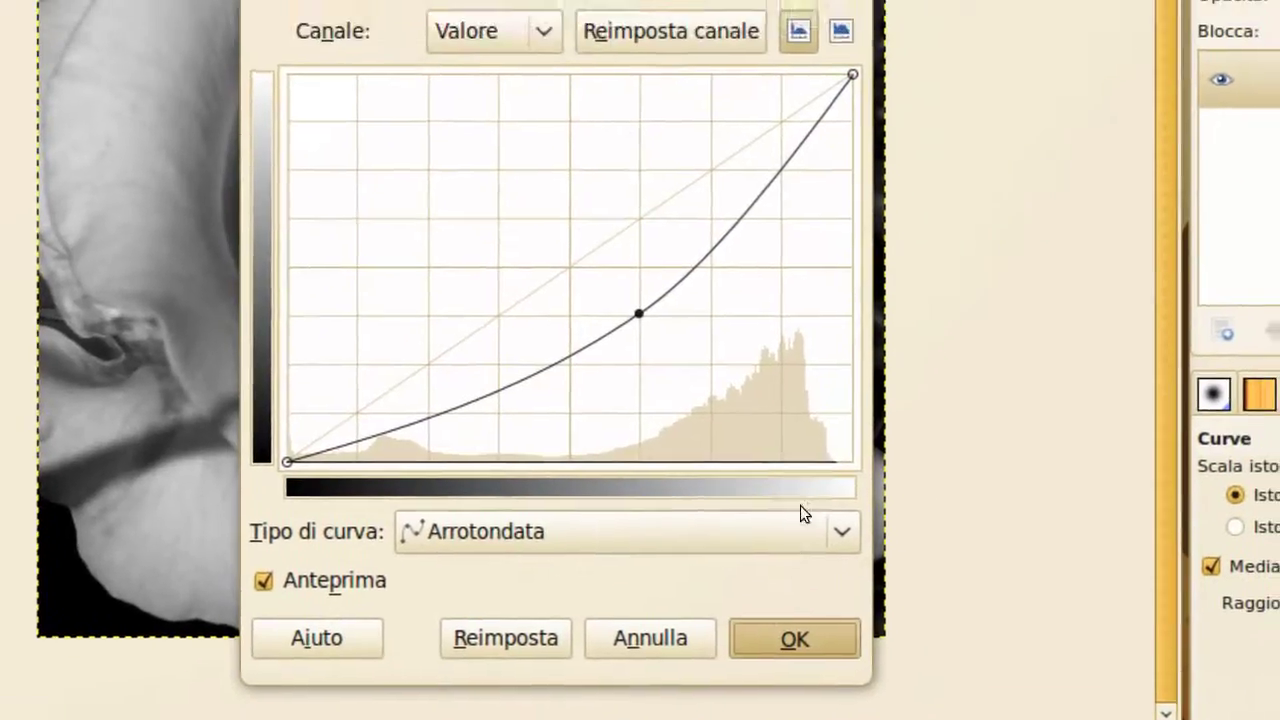
pyautogui.click(794, 638)
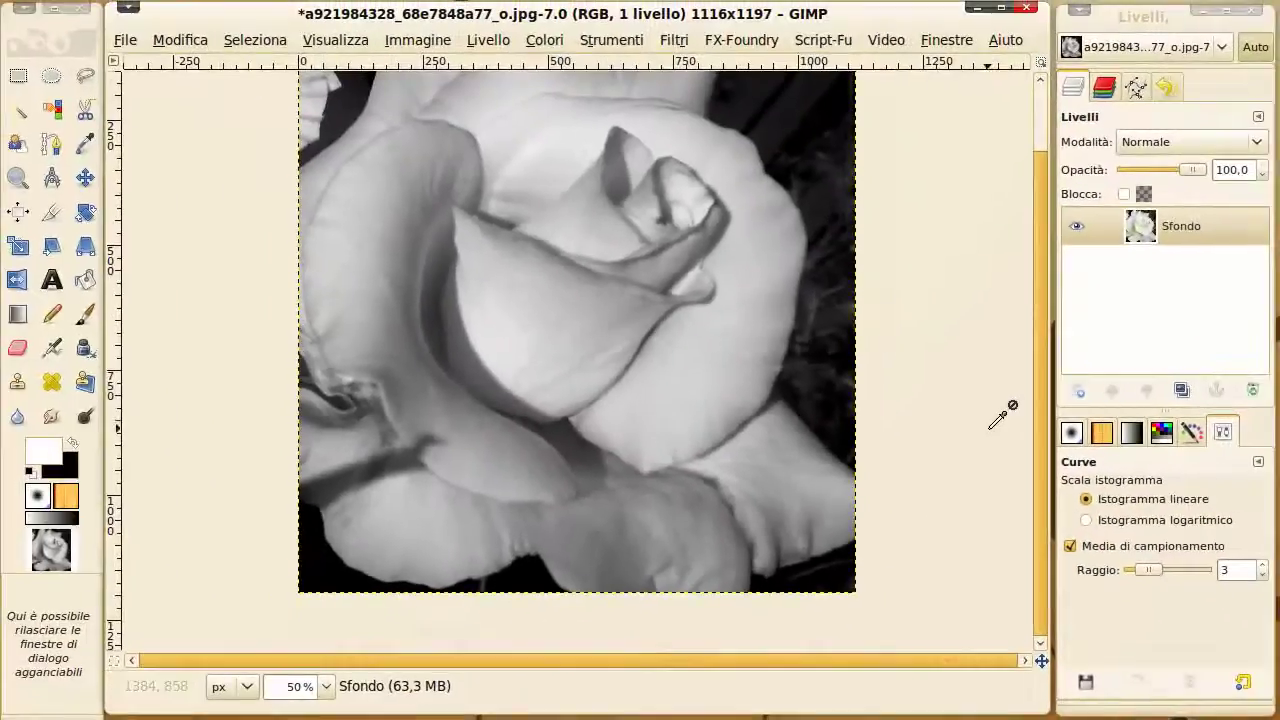
# Step: Create a new transparent layer and bucket-fill it with magenta
pyautogui.click(1078, 391)
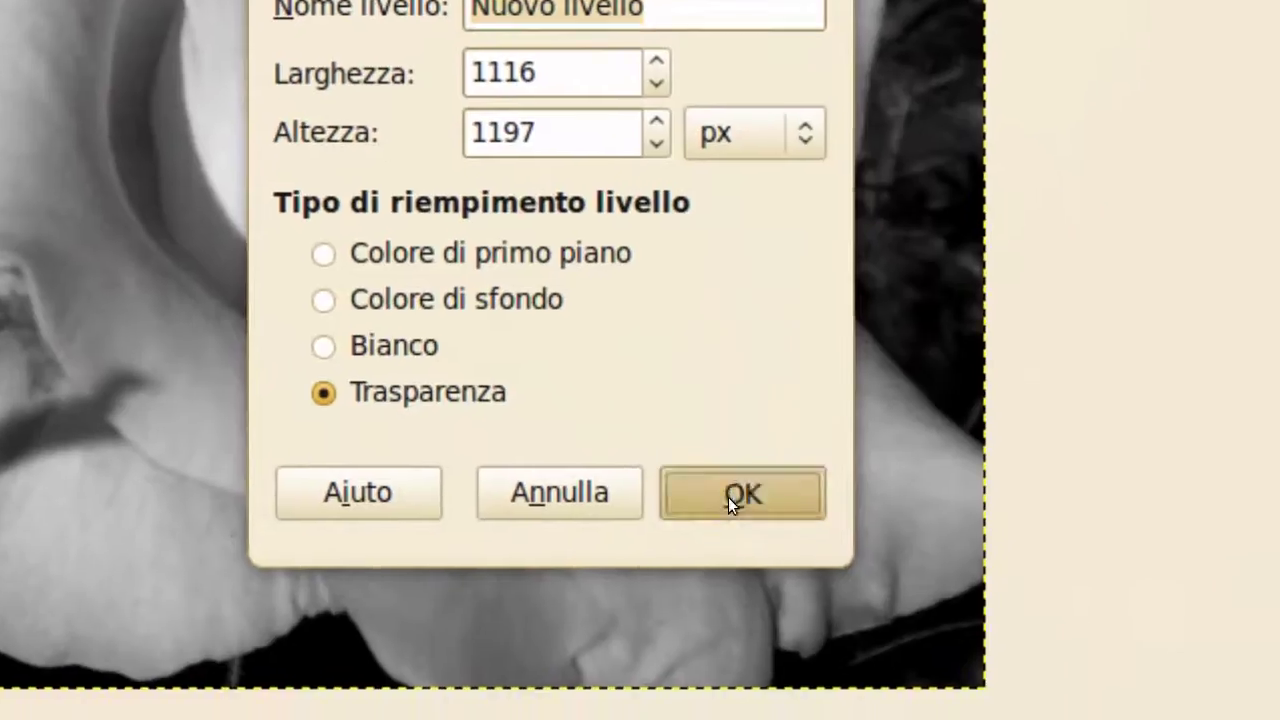
pyautogui.click(829, 565)
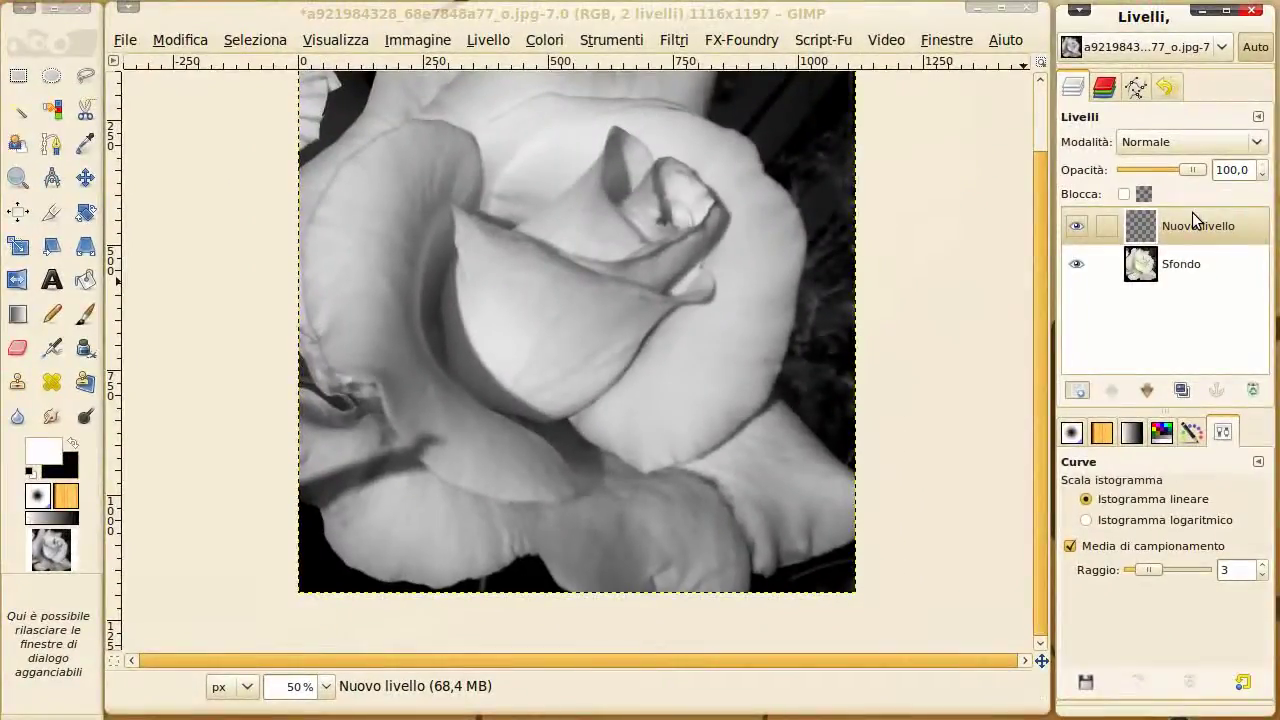
pyautogui.click(55, 455)
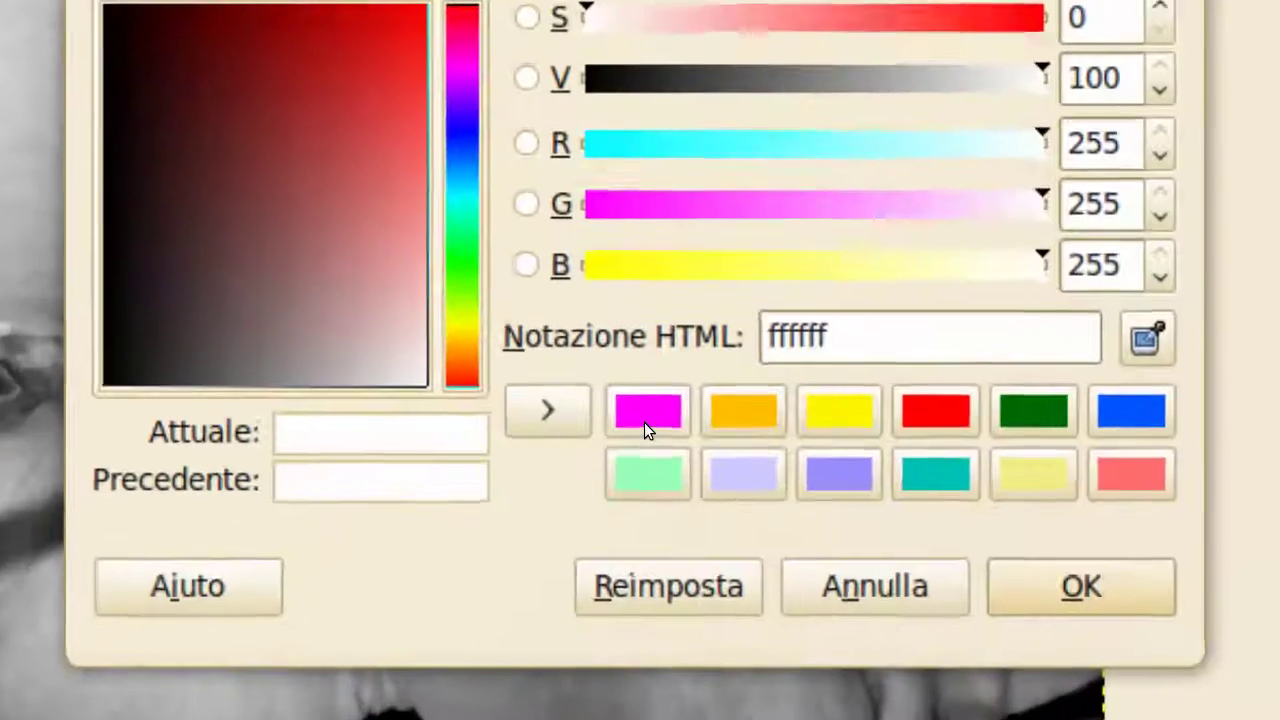
pyautogui.click(645, 425)
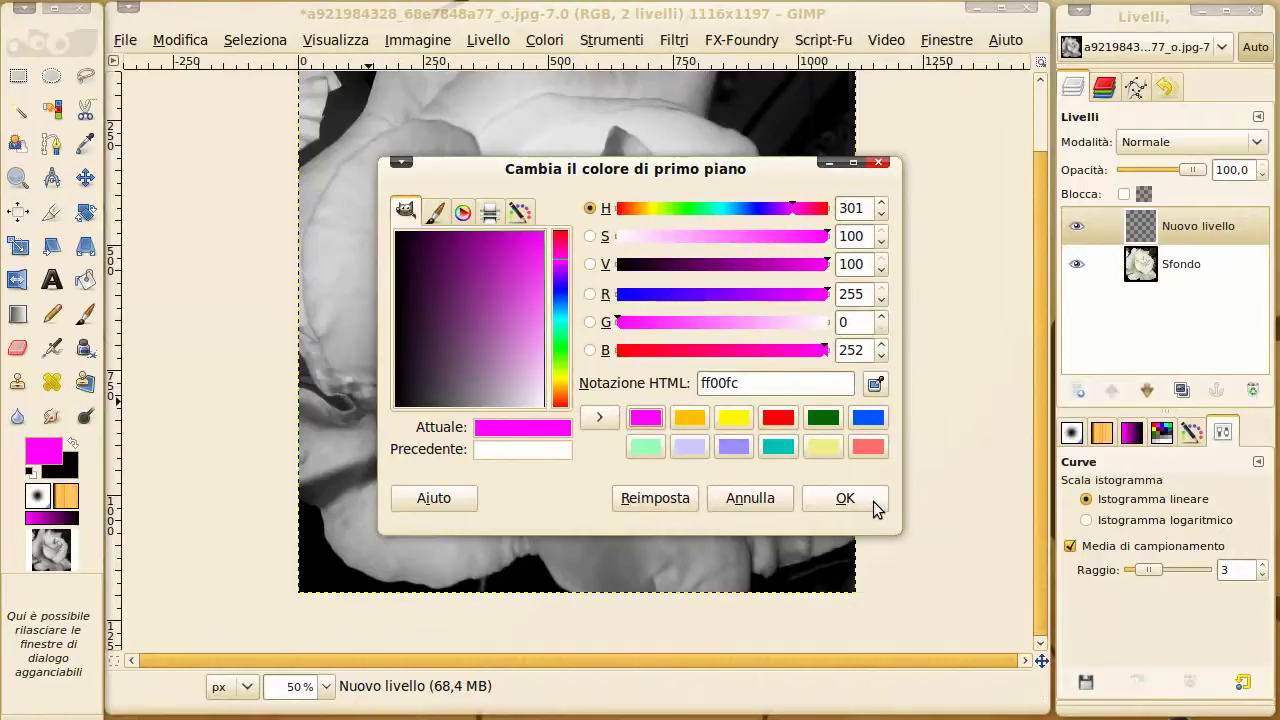
pyautogui.click(845, 498)
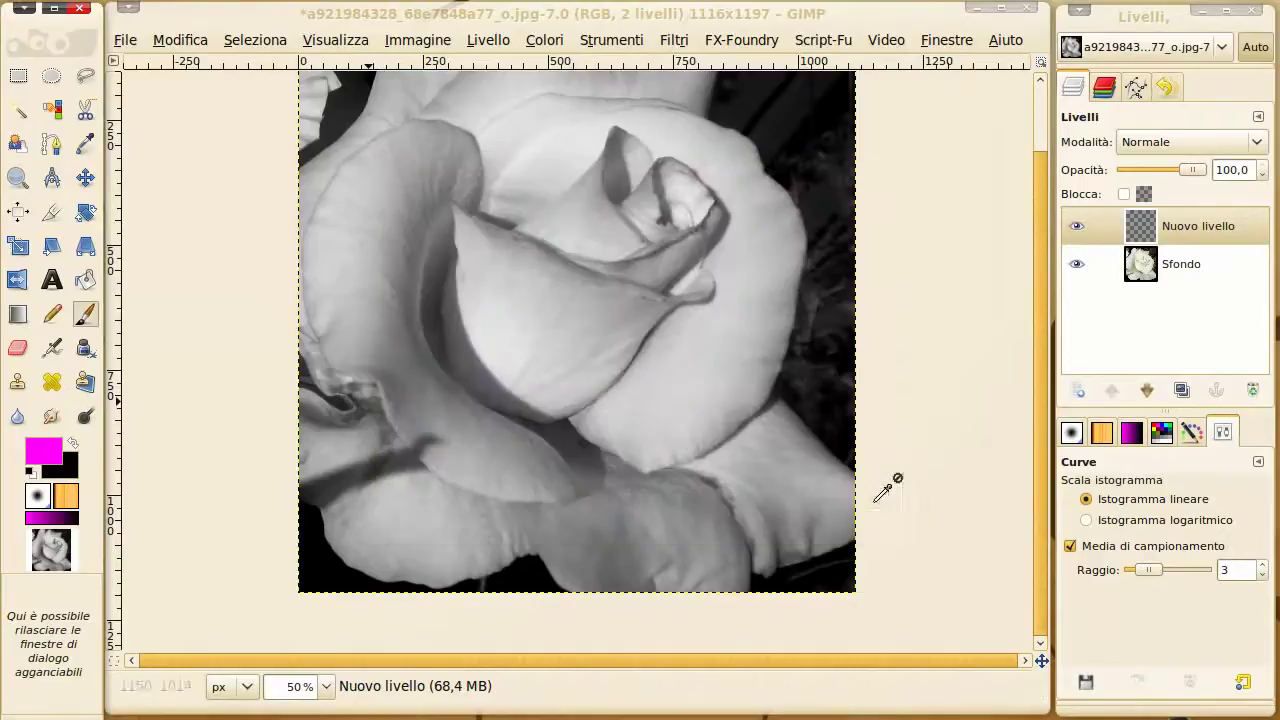
pyautogui.click(85, 280)
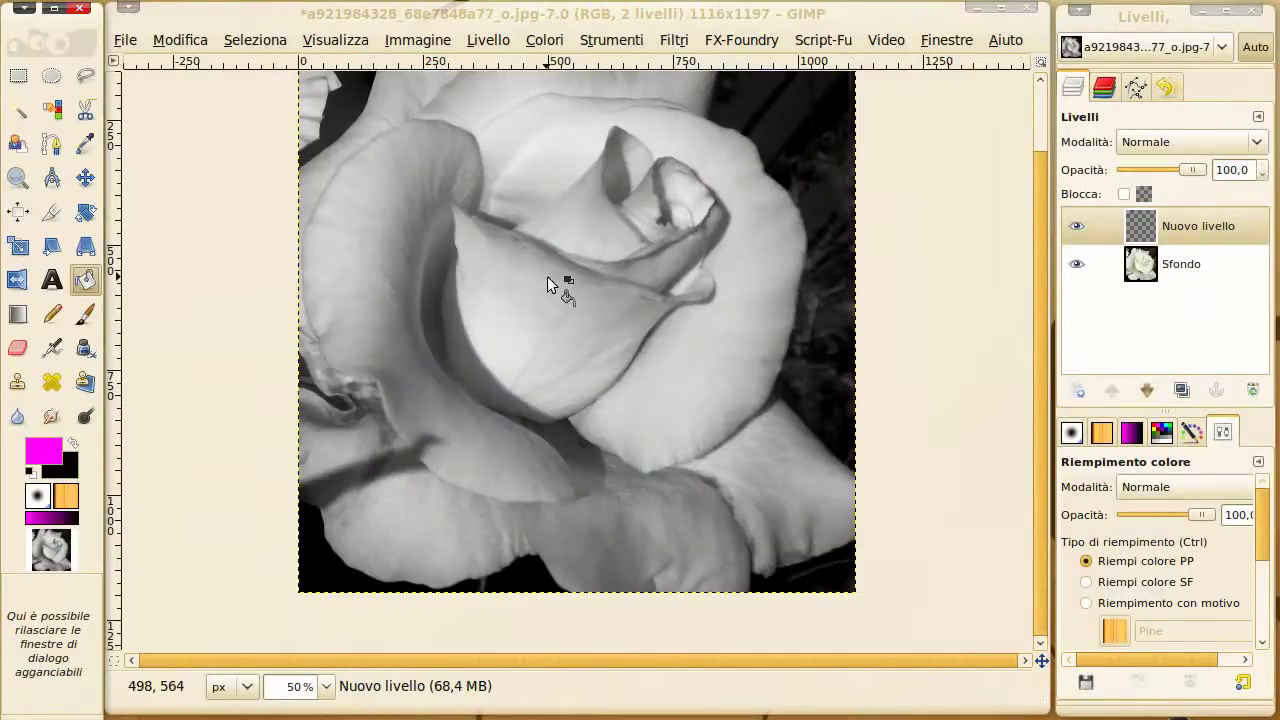
pyautogui.click(560, 272)
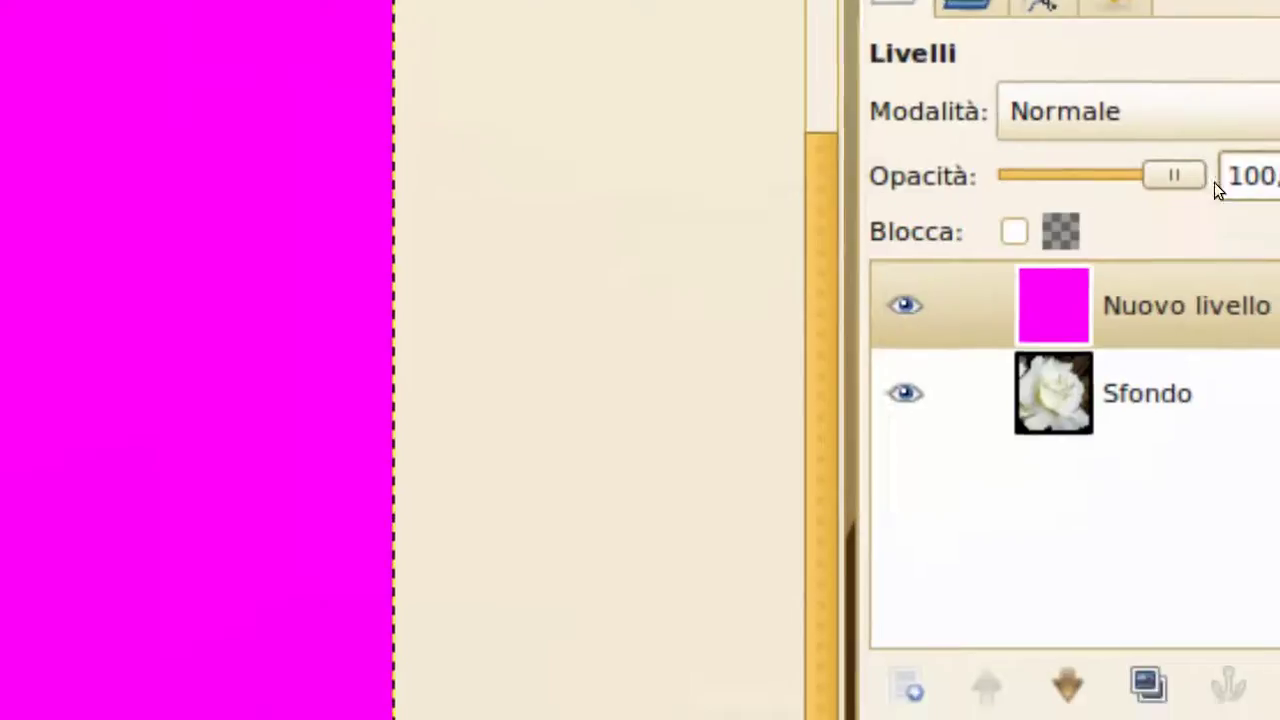
# Step: Set the magenta layer to Sovrapposto mode and add a black (Nero) layer mask
pyautogui.click(1230, 142)
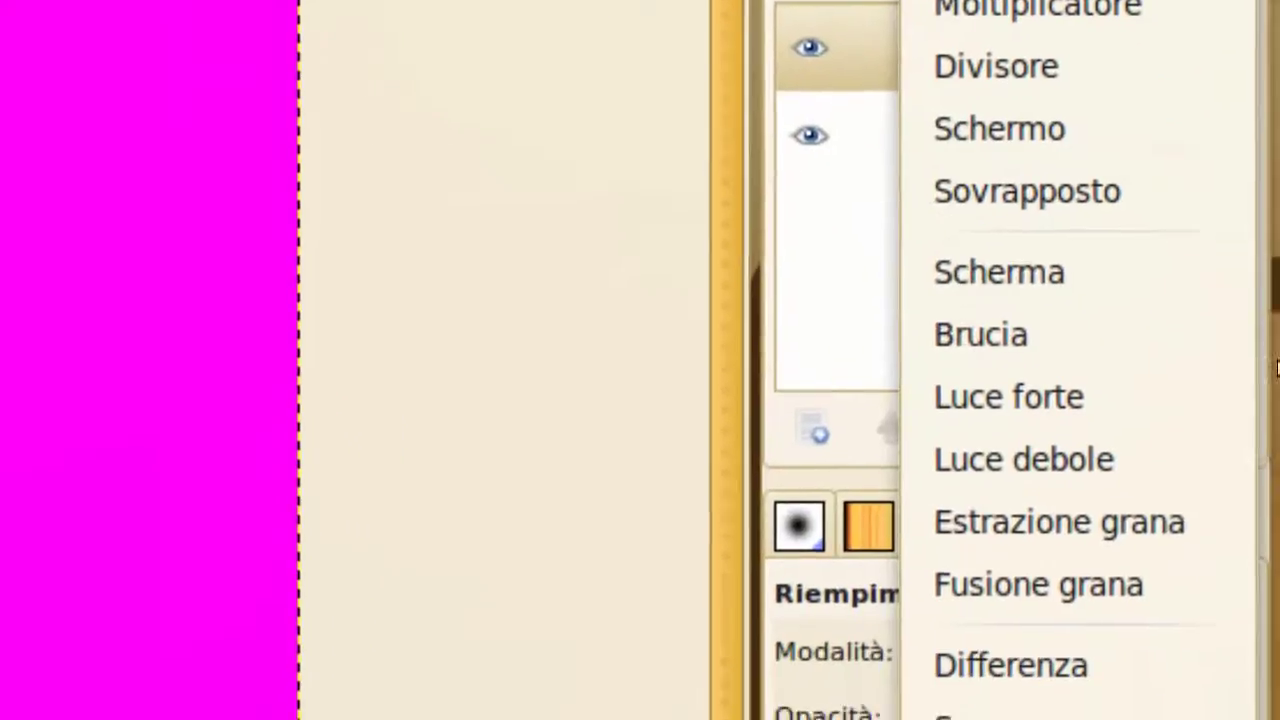
pyautogui.click(1208, 291)
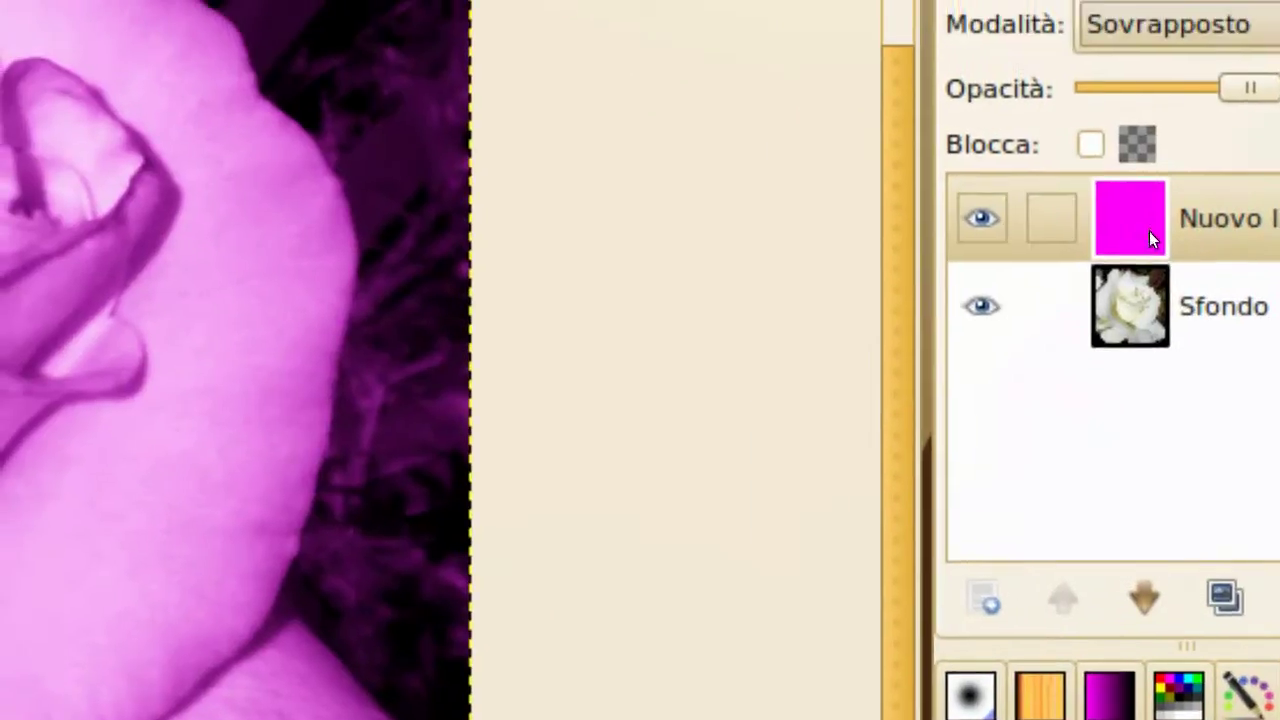
pyautogui.rightClick(1072, 154)
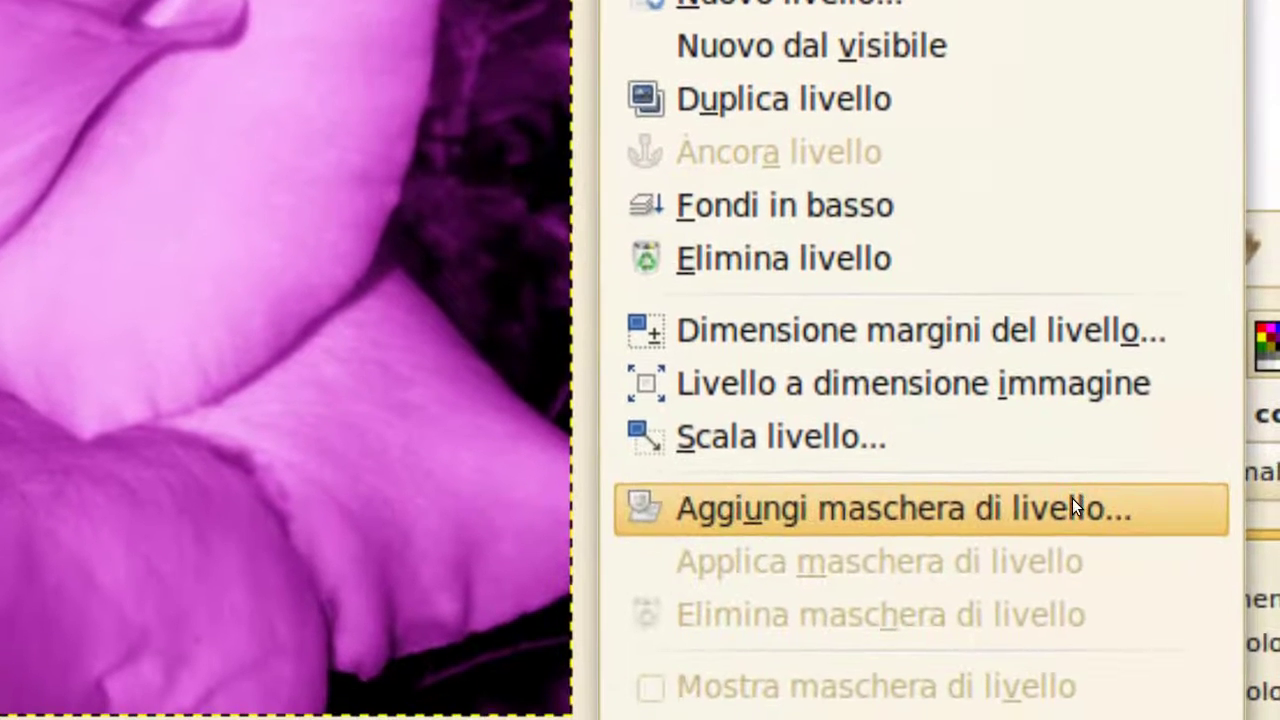
pyautogui.click(1072, 496)
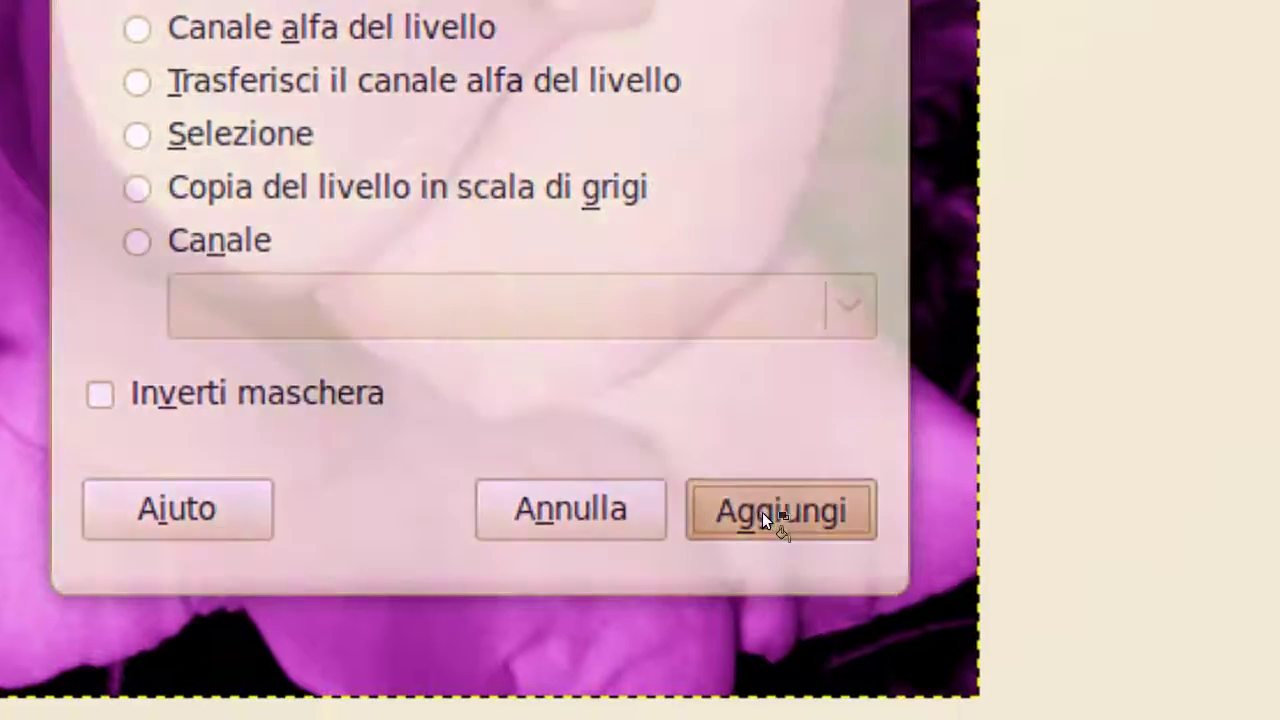
pyautogui.click(765, 512)
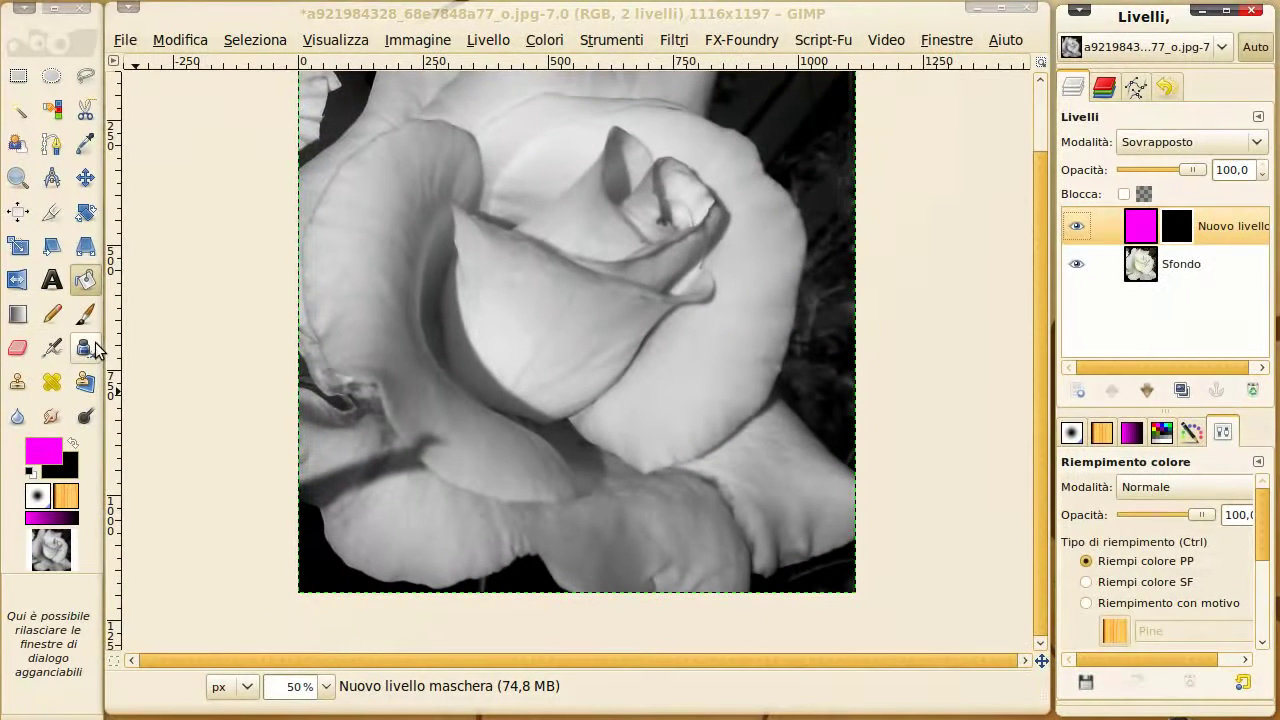
pyautogui.click(92, 318)
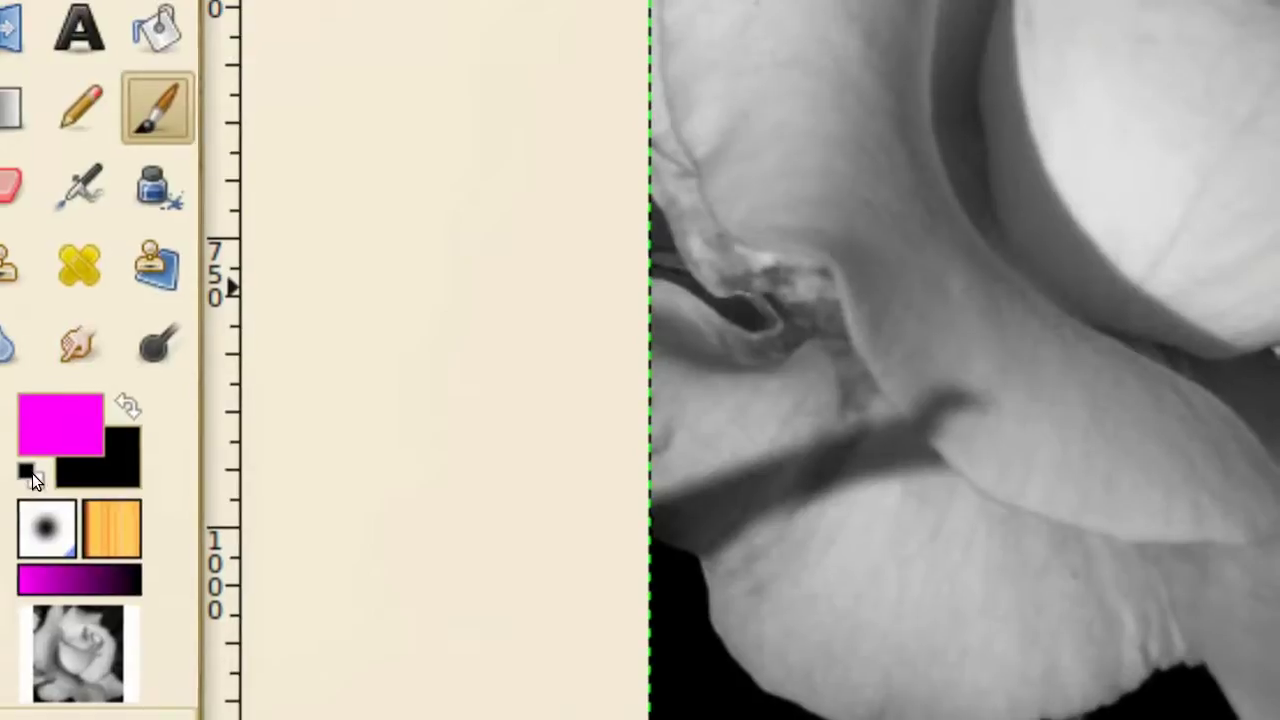
# Step: Paint white on the mask to reveal magenta along the upper and right petal edges
pyautogui.click(27, 471)
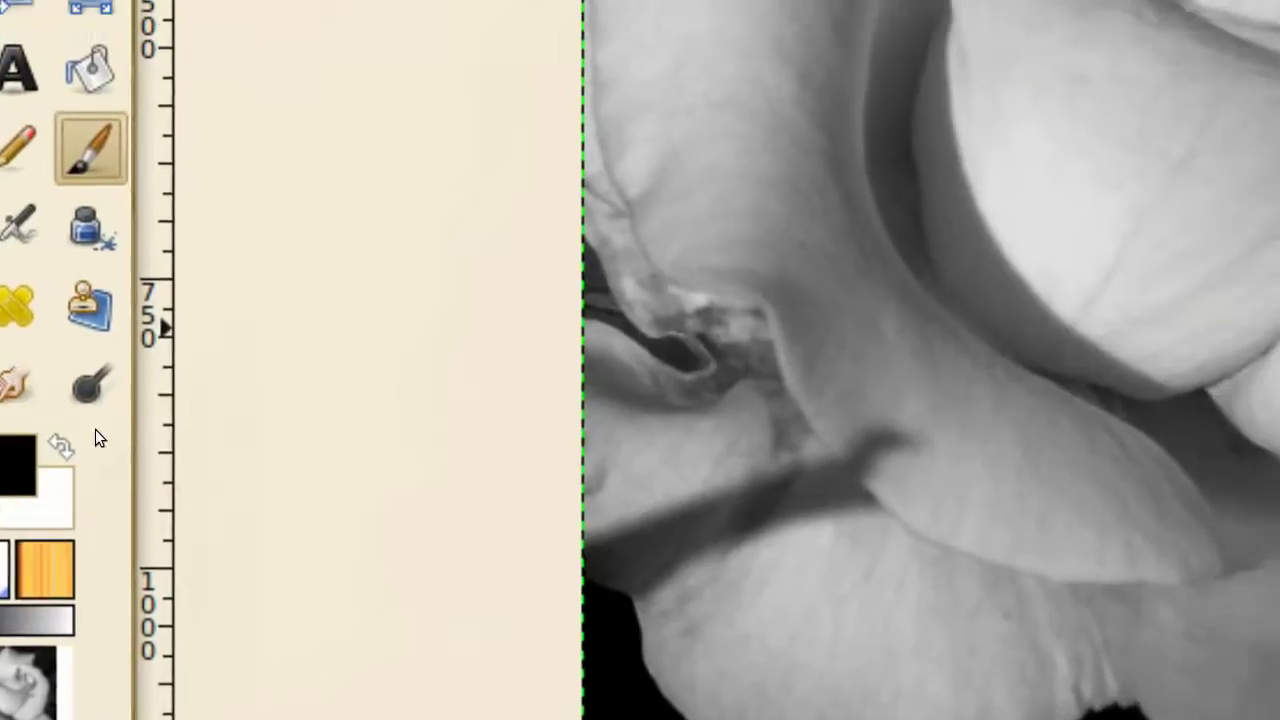
pyautogui.press('x')
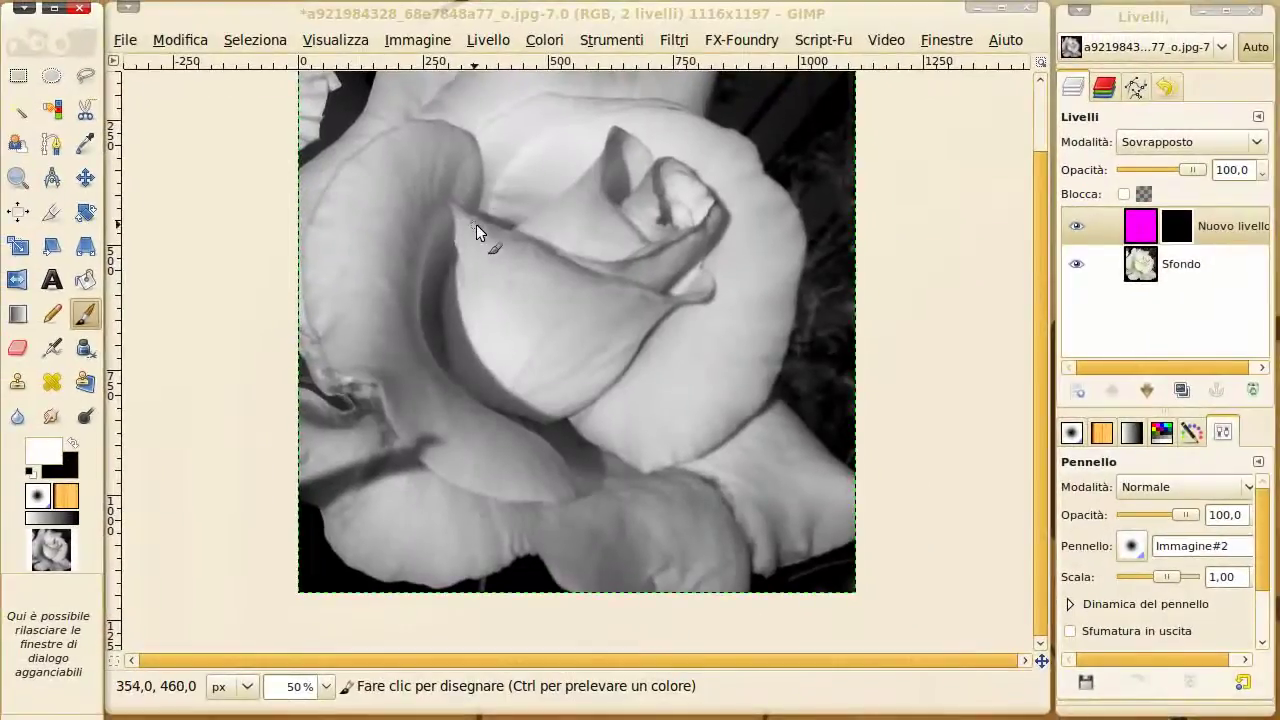
pyautogui.press('+')
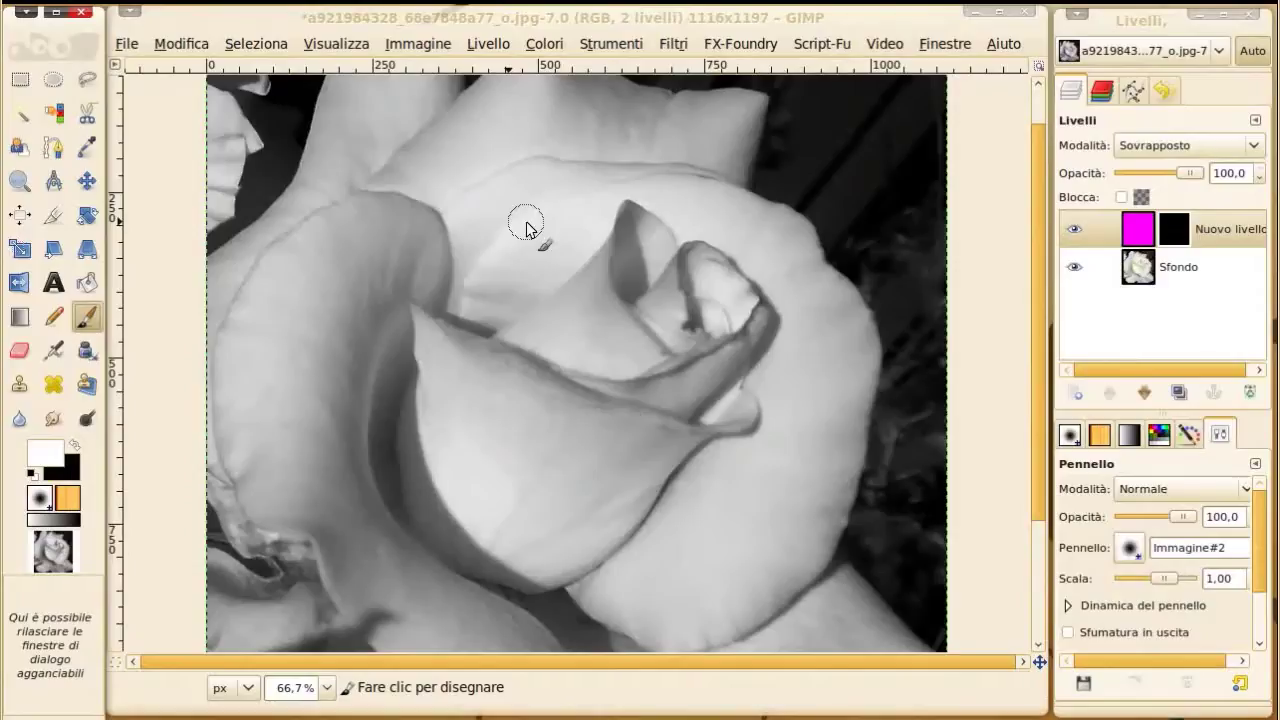
pyautogui.press('+')
pyautogui.click(435, 229)
pyautogui.moveTo(435, 232); pyautogui.dragTo(606, 149)
pyautogui.scroll(-2, 655, 180)
pyautogui.scroll(2, 655, 180)
pyautogui.moveTo(428, 240); pyautogui.dragTo(467, 378)
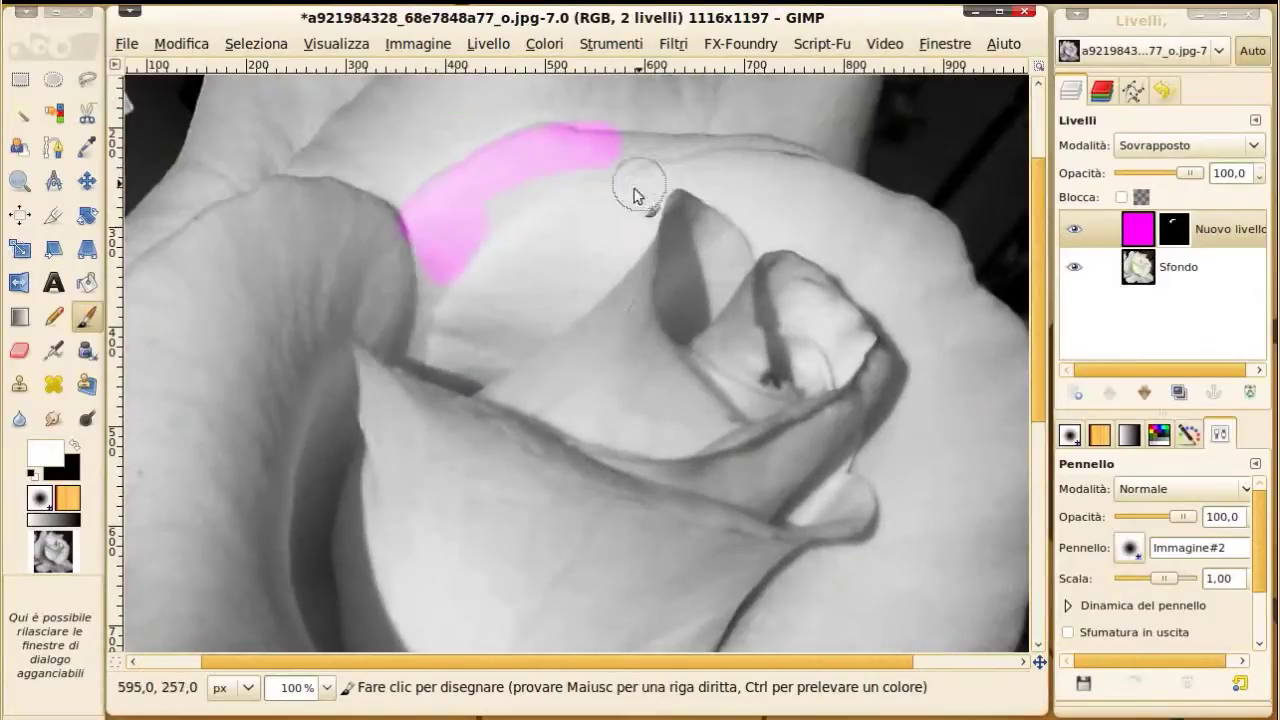
pyautogui.moveTo(594, 289)
pyautogui.mouseDown()
pyautogui.moveTo(703, 191)
pyautogui.moveTo(766, 180)
pyautogui.moveTo(543, 189)
pyautogui.moveTo(866, 212)
pyautogui.mouseUp()
pyautogui.moveTo(970, 318)
pyautogui.mouseDown()
pyautogui.moveTo(907, 322)
pyautogui.moveTo(800, 238)
pyautogui.mouseUp()
# Step: Paint white over the last grey gap at the pink petal's lower edge
pyautogui.scroll(-3, 934, 236)
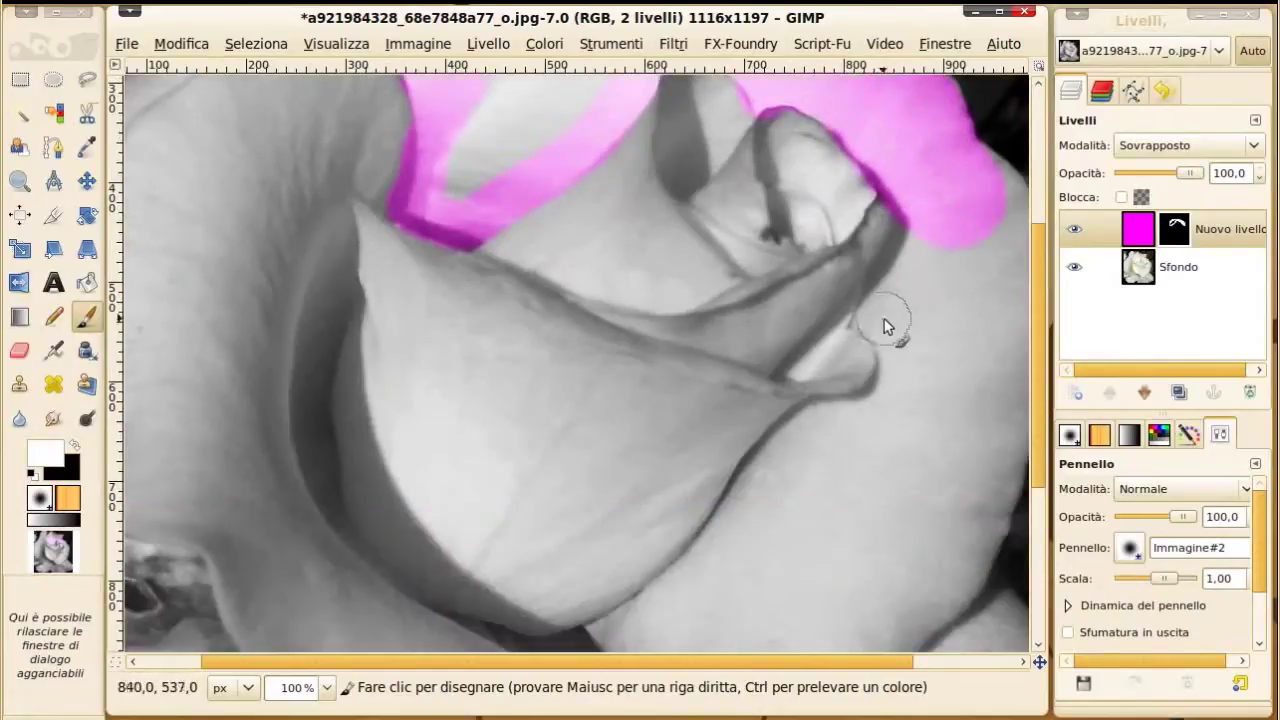
pyautogui.scroll(-3, 1003, 317)
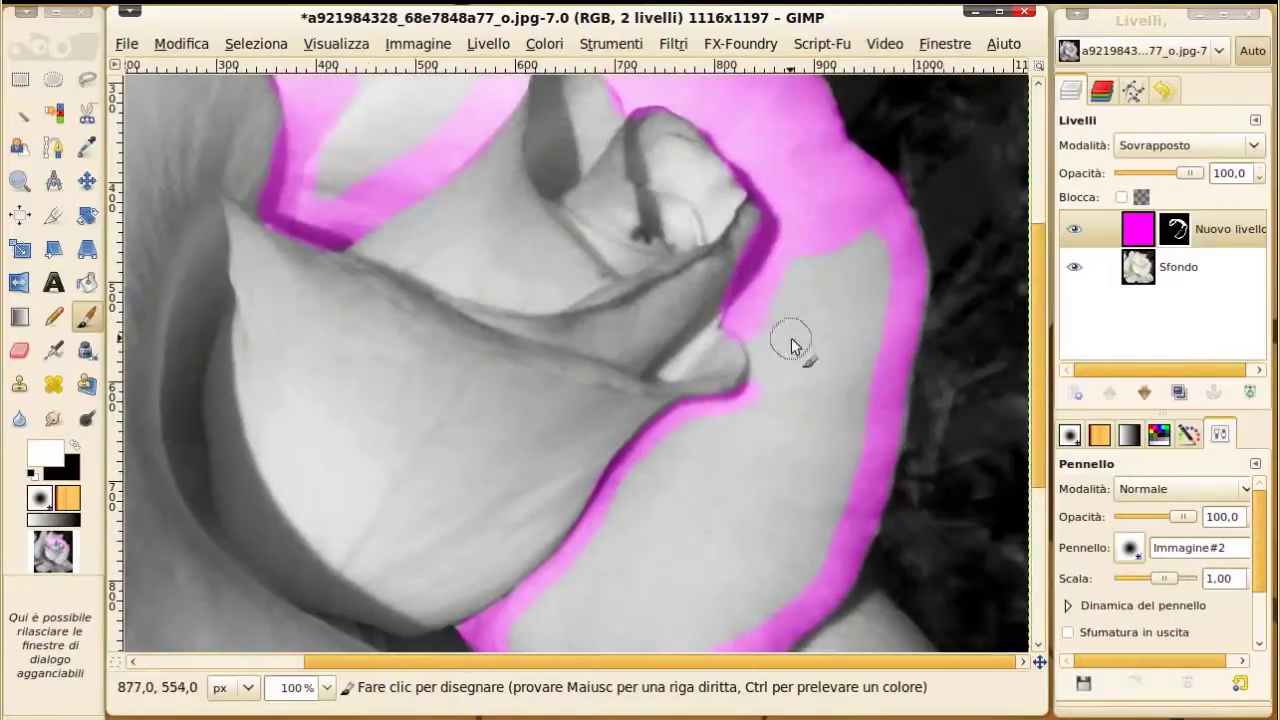
pyautogui.scroll(-5, 798, 265)
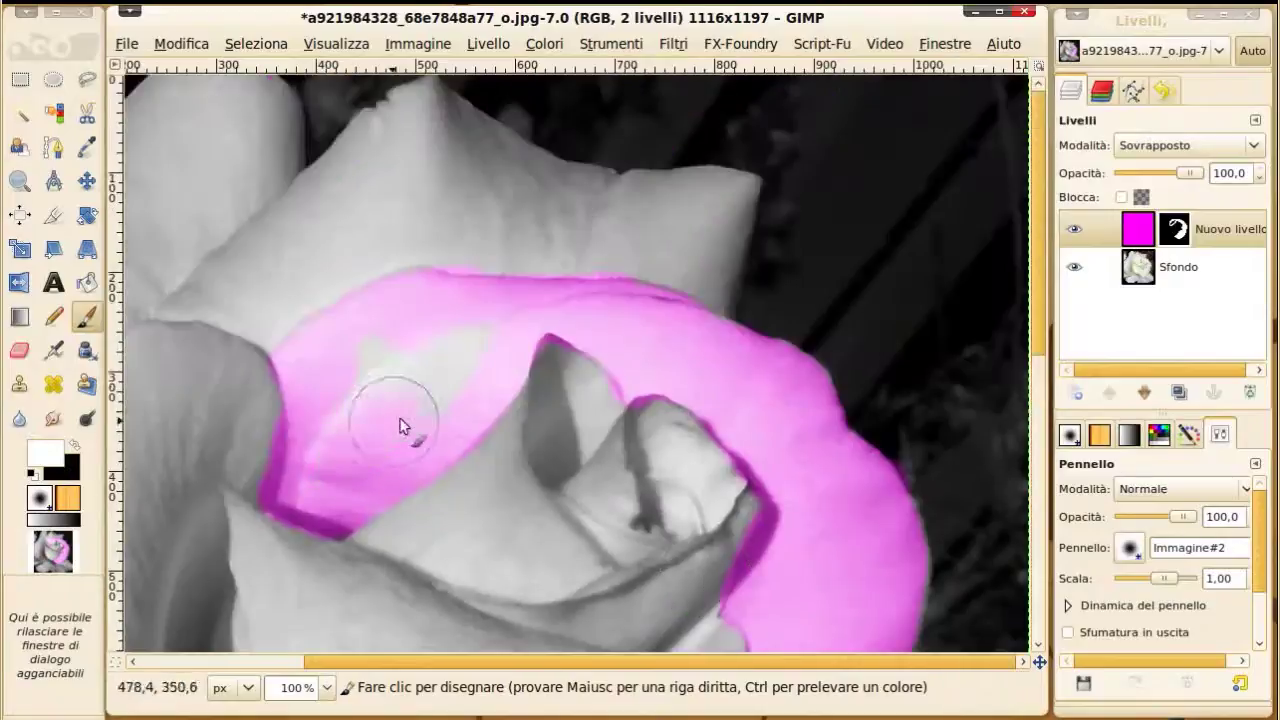
pyautogui.click(76, 447)
pyautogui.scroll(3, 454, 250)
pyautogui.scroll(-5, 537, 234)
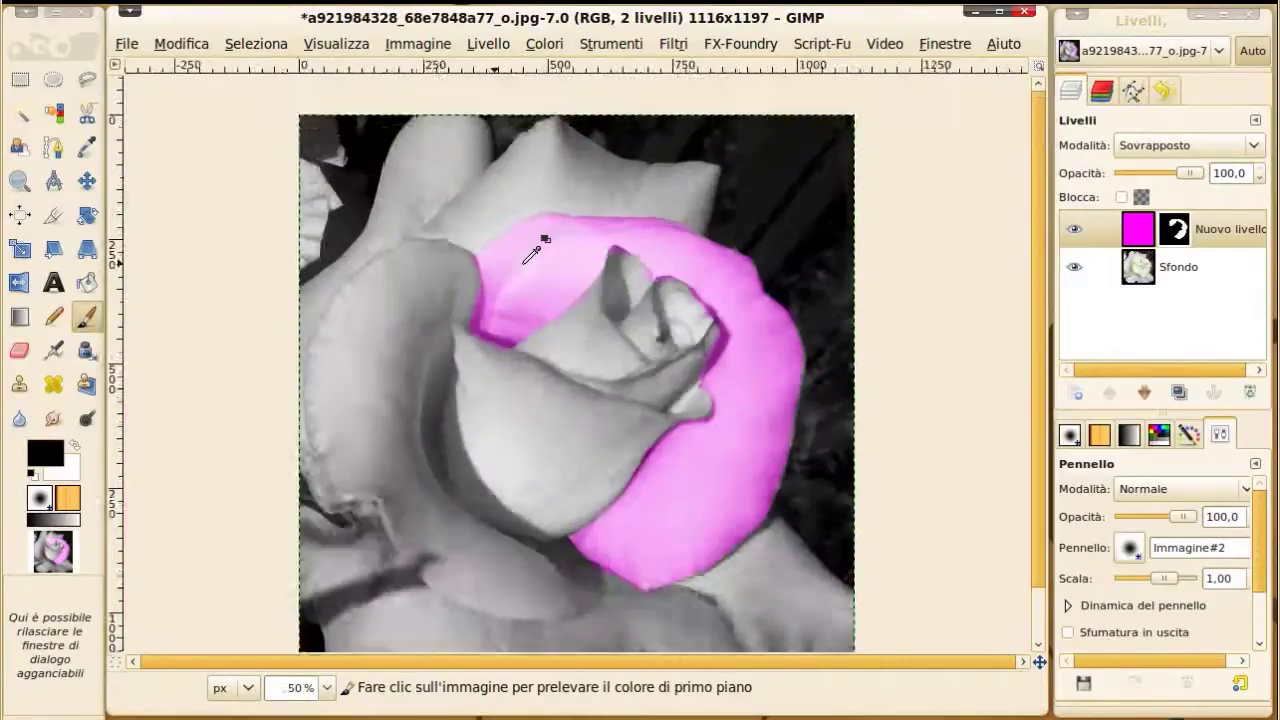
pyautogui.scroll(1, 523, 263)
pyautogui.scroll(2, 600, 360)
pyautogui.scroll(1, 533, 493)
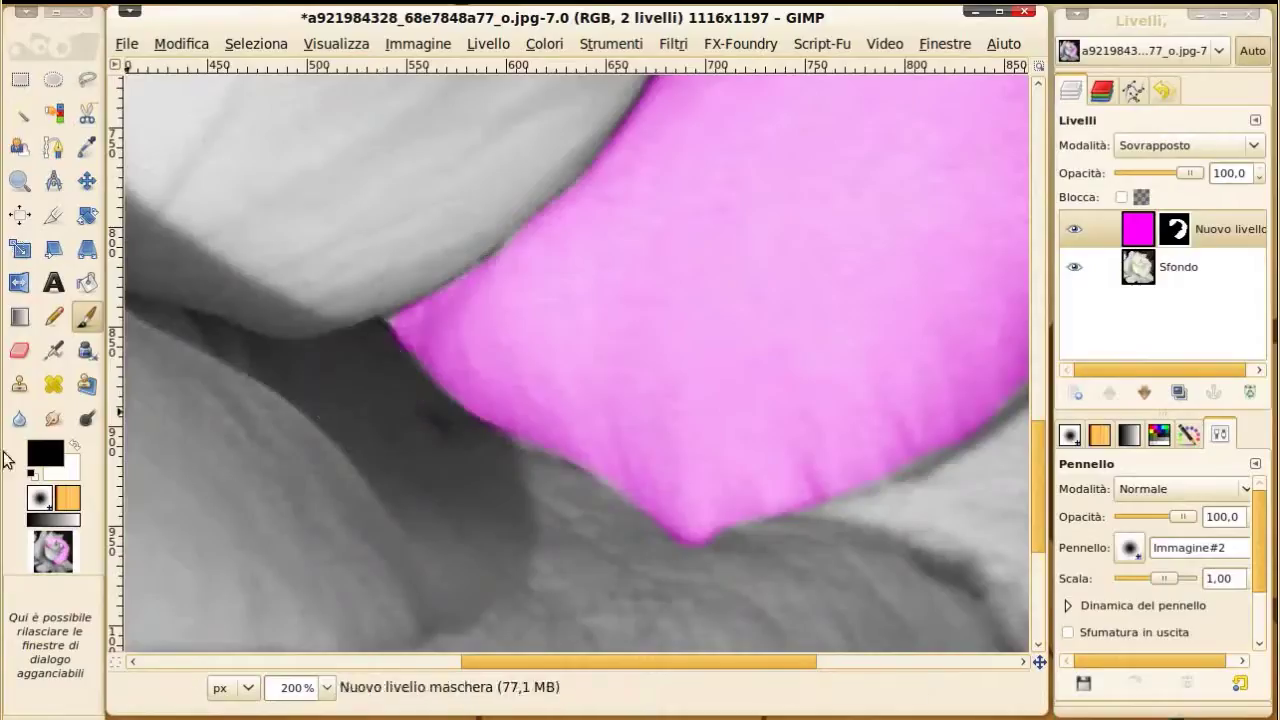
pyautogui.press('x')
pyautogui.click(432, 332)
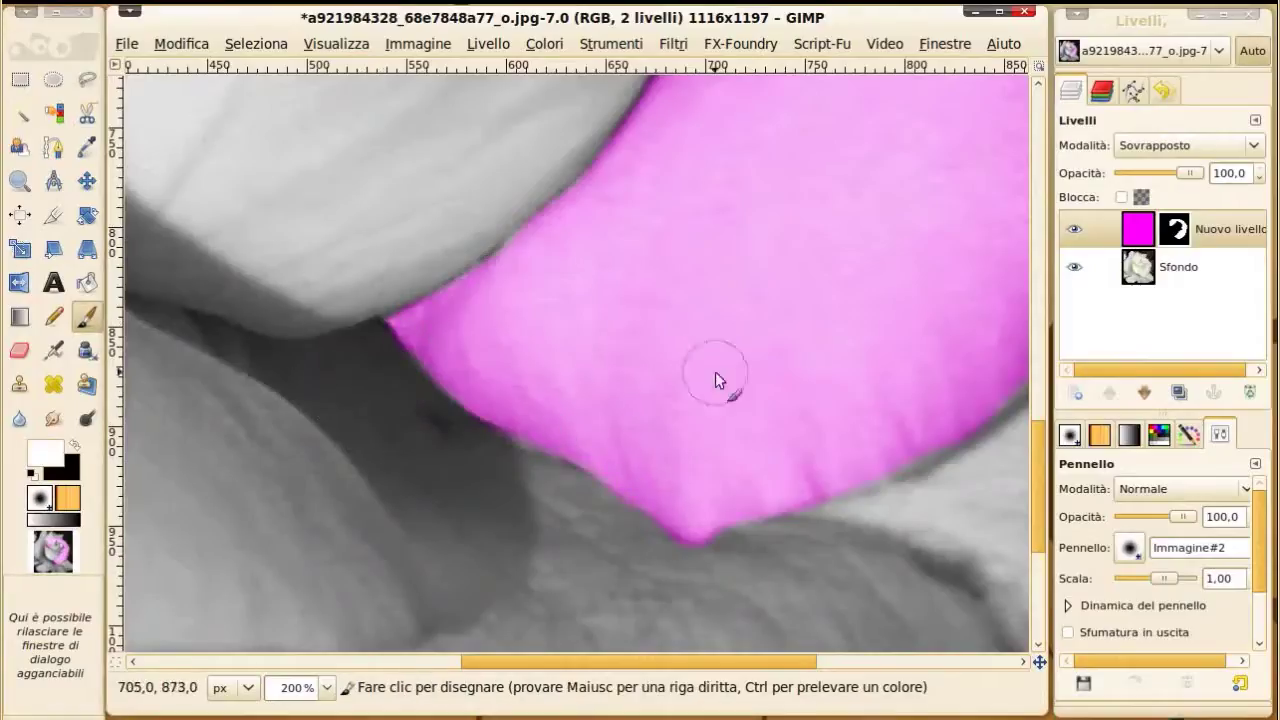
pyautogui.scroll(-5, 815, 300)
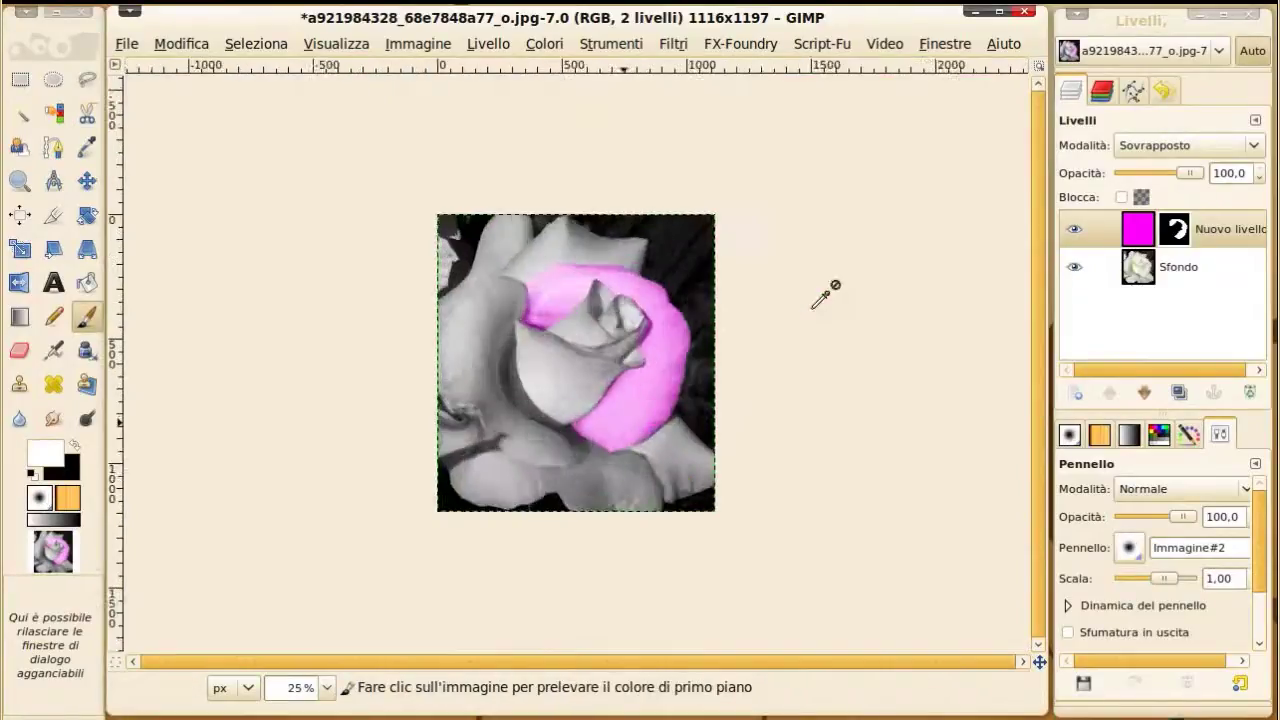
pyautogui.scroll(2, 850, 285)
# Step: Create a new transparent layer and bucket-fill it with blue
pyautogui.click(1076, 392)
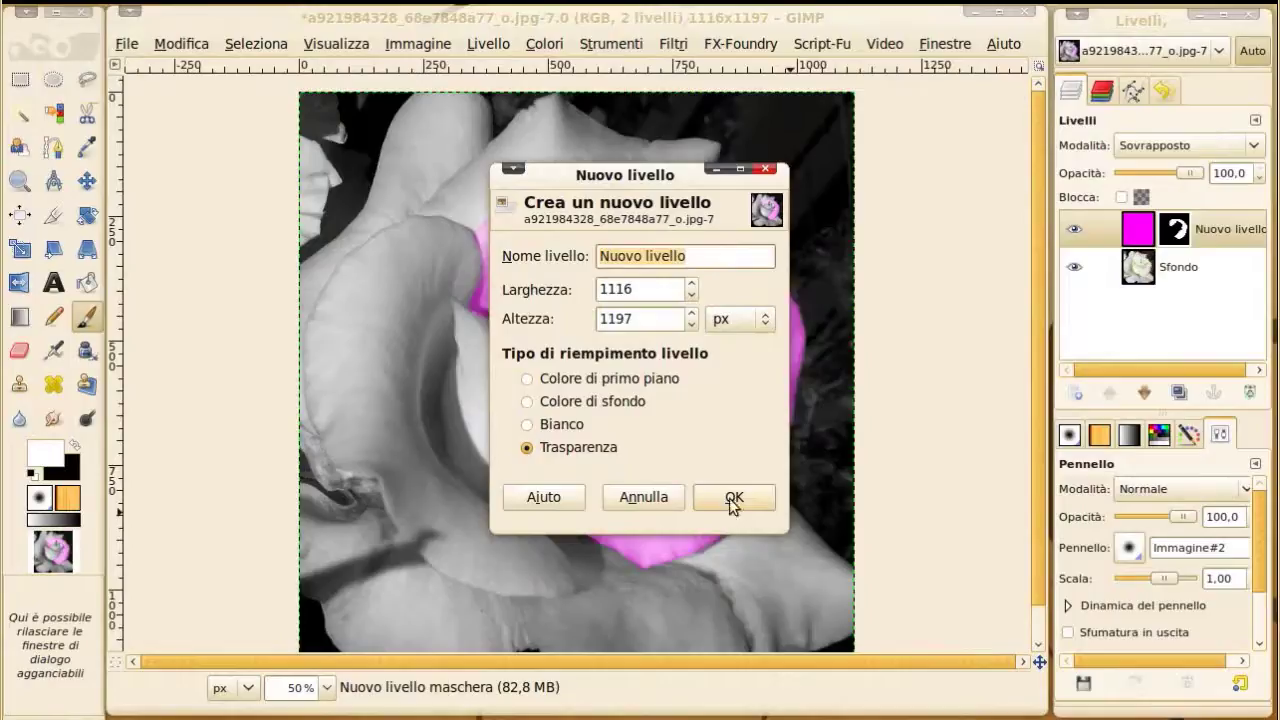
pyautogui.click(731, 508)
pyautogui.click(45, 455)
pyautogui.click(867, 420)
pyautogui.click(843, 500)
pyautogui.click(87, 283)
pyautogui.click(576, 370)
# Step: Set the blue layer to Overlay mode, add a black mask, and set a white brush
pyautogui.click(1187, 145)
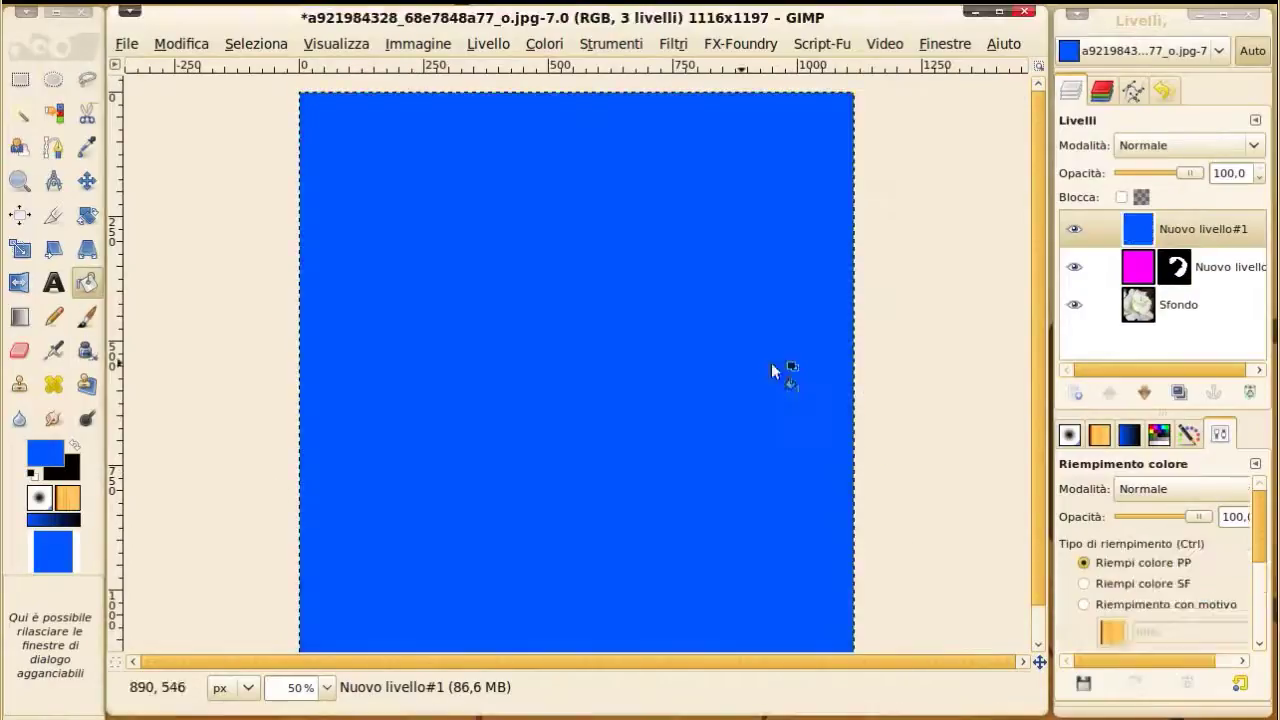
pyautogui.click(1148, 291)
pyautogui.rightClick(1118, 229)
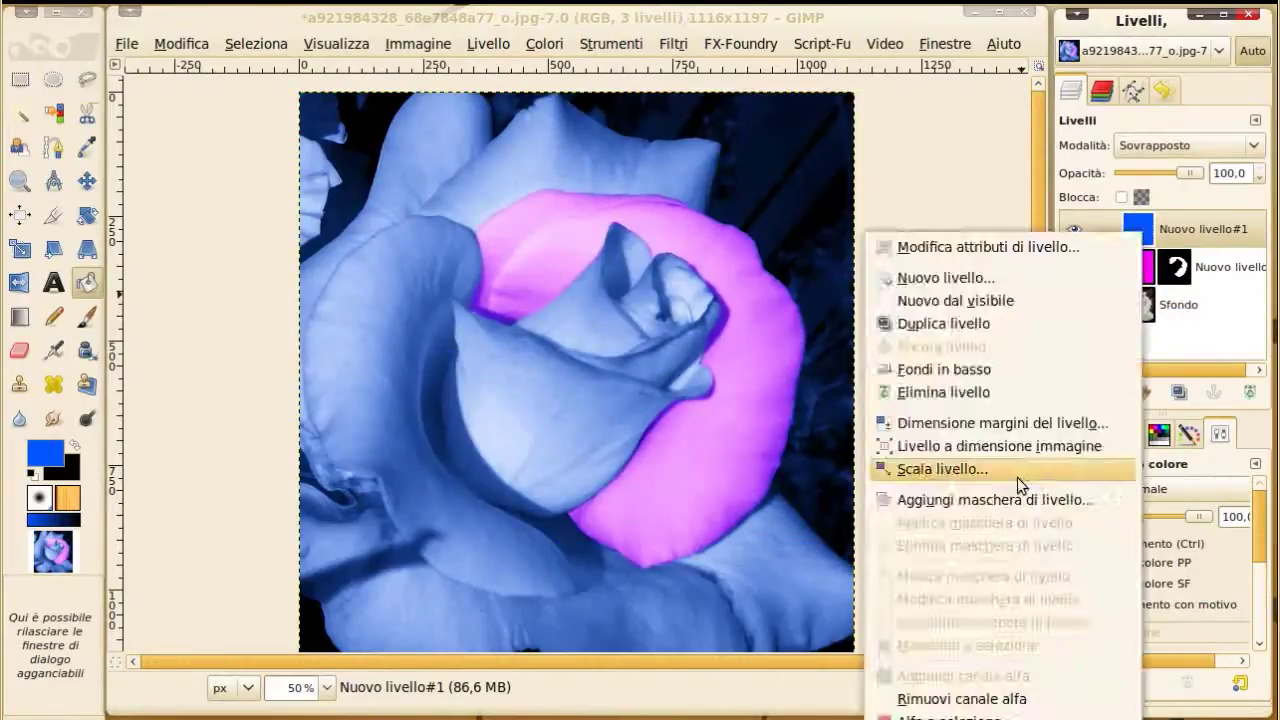
pyautogui.click(1017, 500)
pyautogui.click(766, 511)
pyautogui.press('p')
pyautogui.press('d')
pyautogui.click(73, 448)
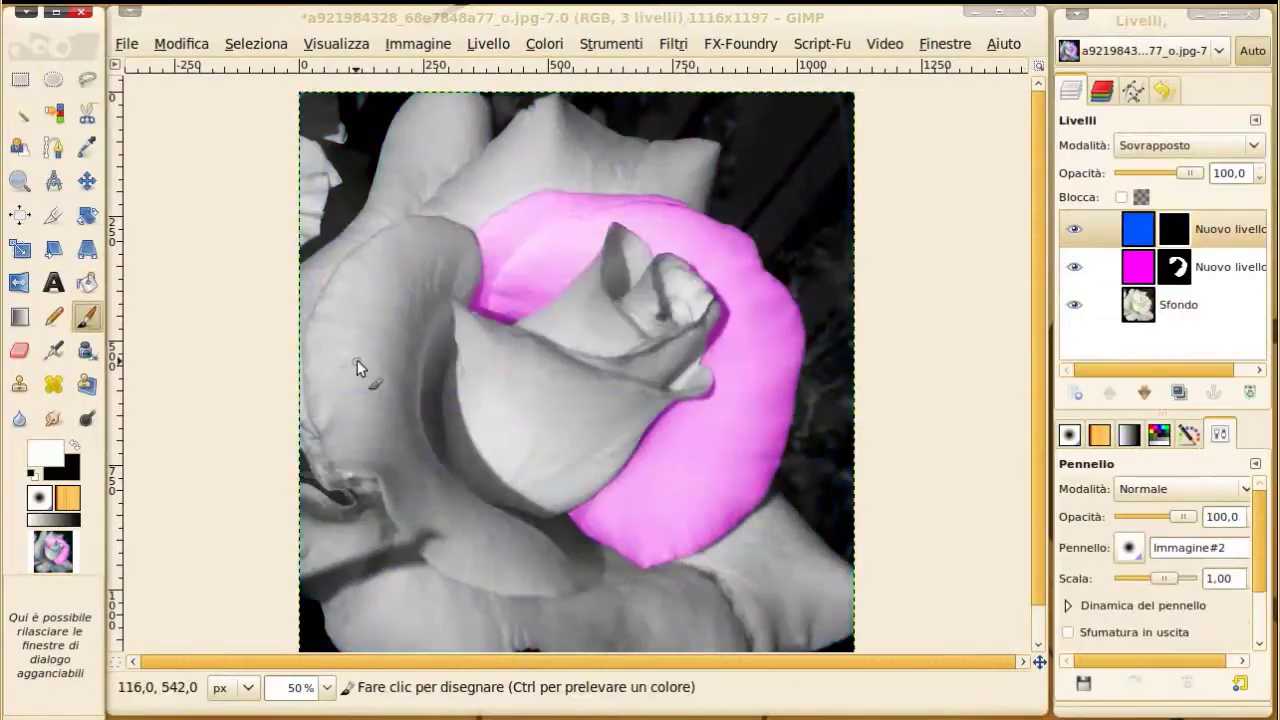
# Step: Paint blue onto the left petal's outer edge, inner edge and interior
pyautogui.moveTo(366, 458)
pyautogui.mouseDown()
pyautogui.moveTo(425, 243)
pyautogui.moveTo(474, 280)
pyautogui.mouseUp()
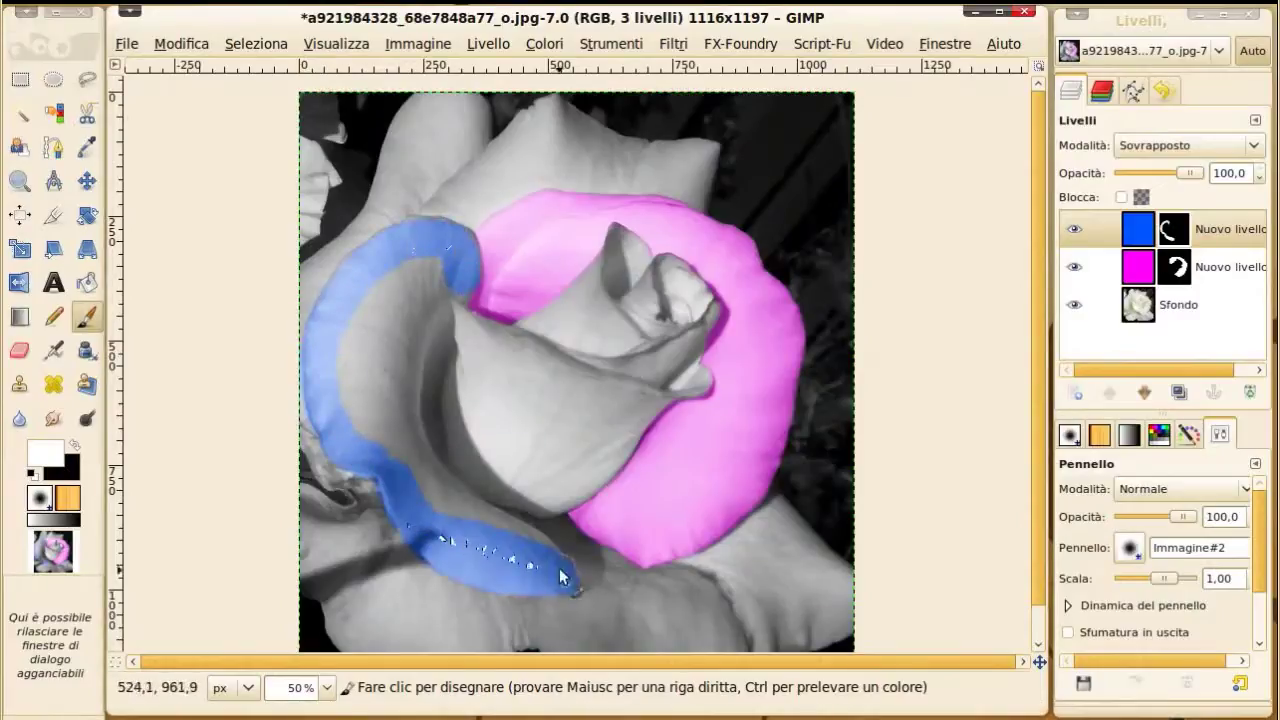
pyautogui.moveTo(447, 505); pyautogui.dragTo(445, 268)
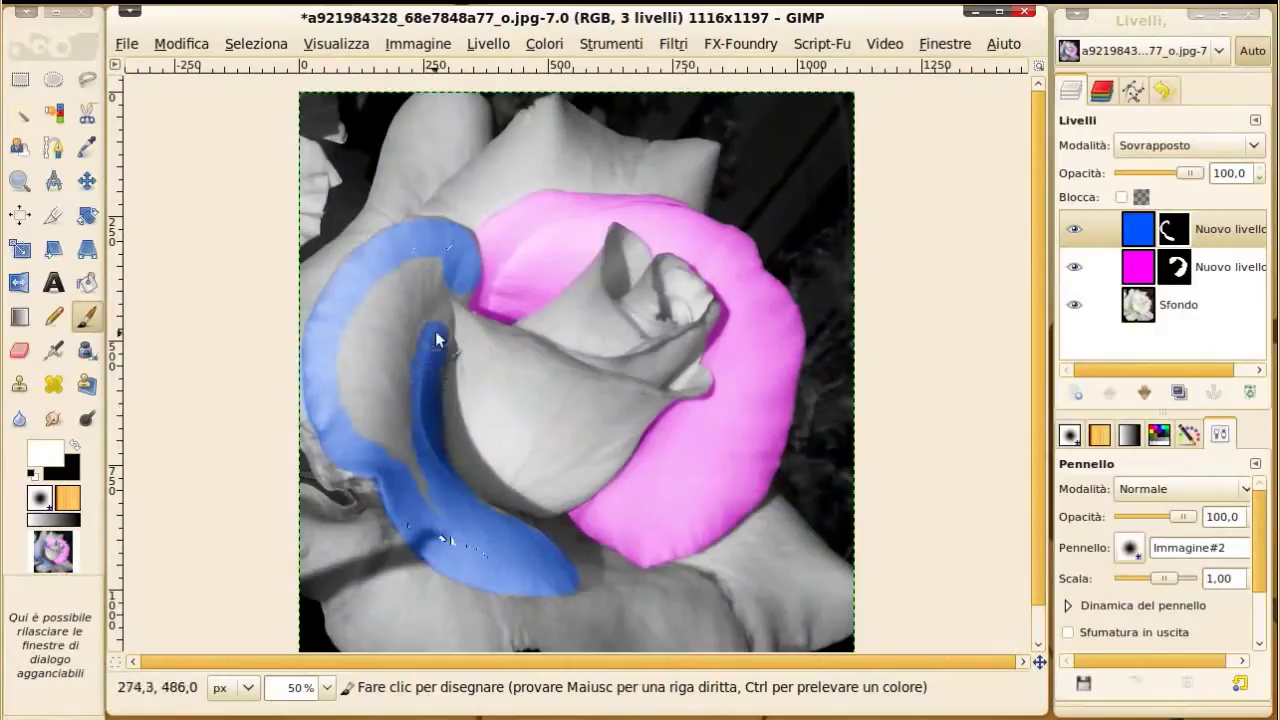
pyautogui.keyDown('ctrl'); pyautogui.scroll(2, 440, 345); pyautogui.keyUp('ctrl')
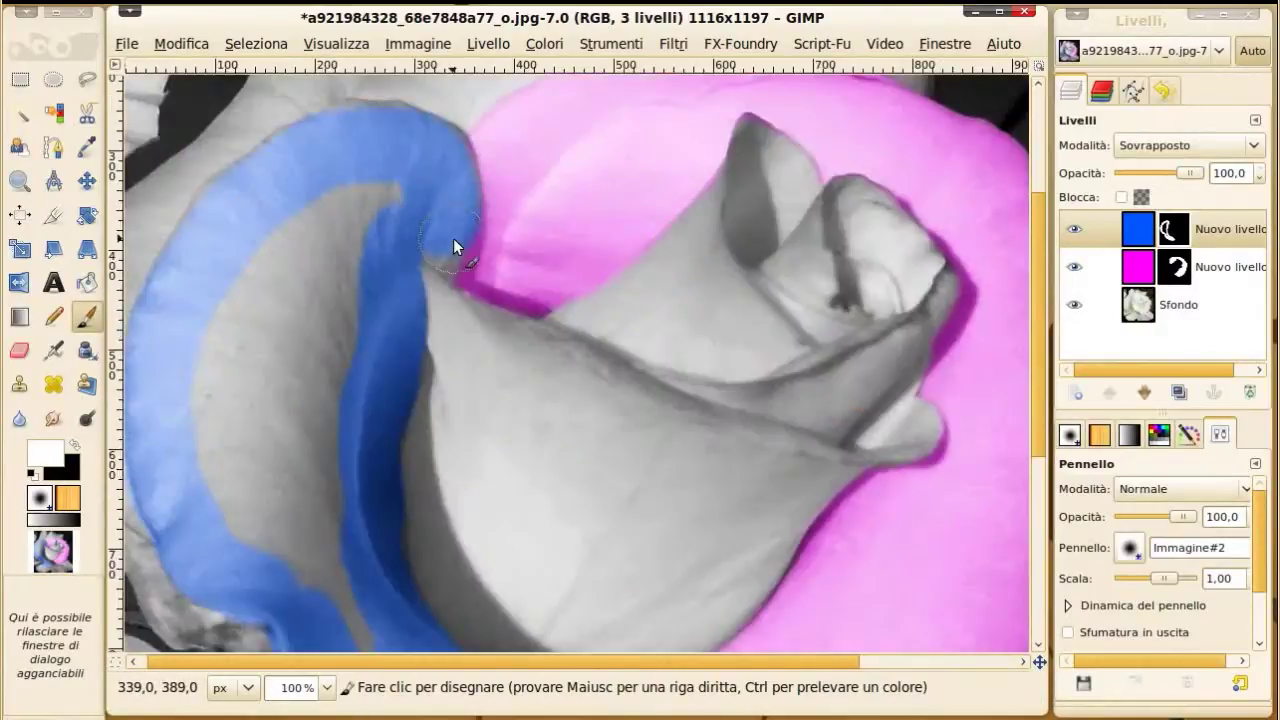
pyautogui.moveTo(289, 394)
pyautogui.mouseDown()
pyautogui.moveTo(393, 199)
pyautogui.moveTo(306, 563)
pyautogui.moveTo(240, 228)
pyautogui.mouseUp()
pyautogui.scroll(-5, 435, 407)
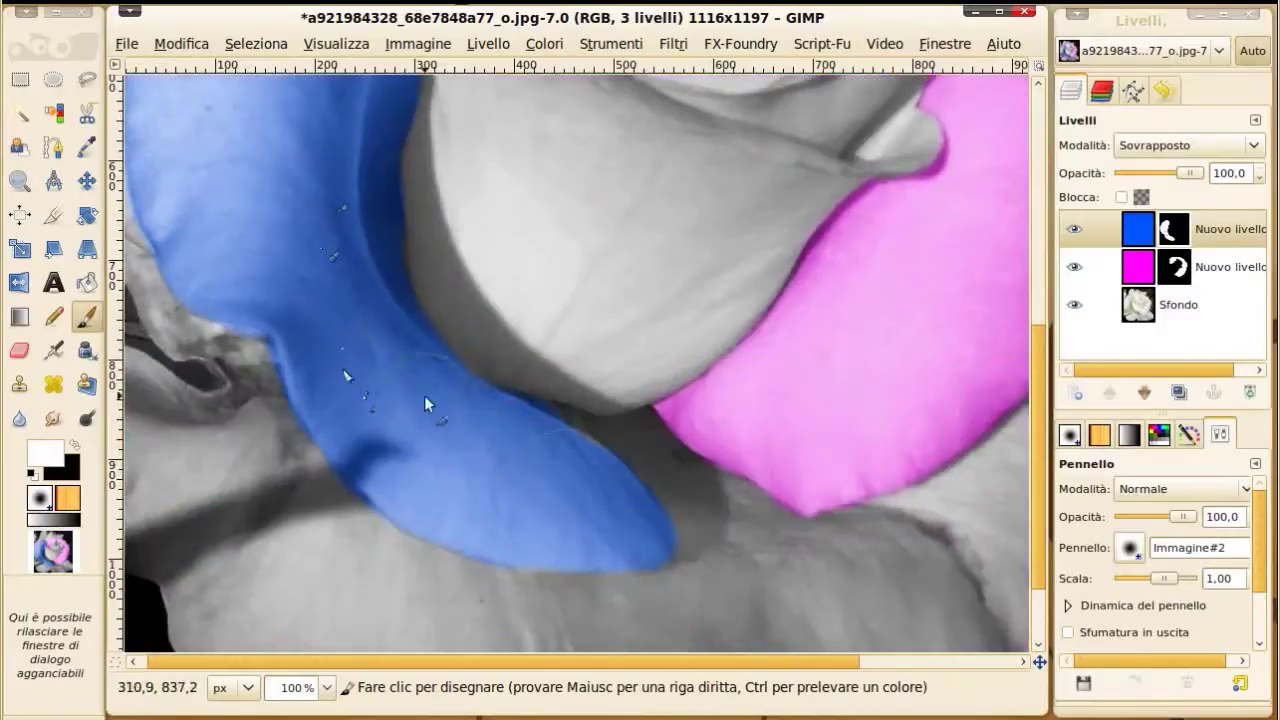
pyautogui.scroll(8, 590, 440)
pyautogui.scroll(1, 700, 470)
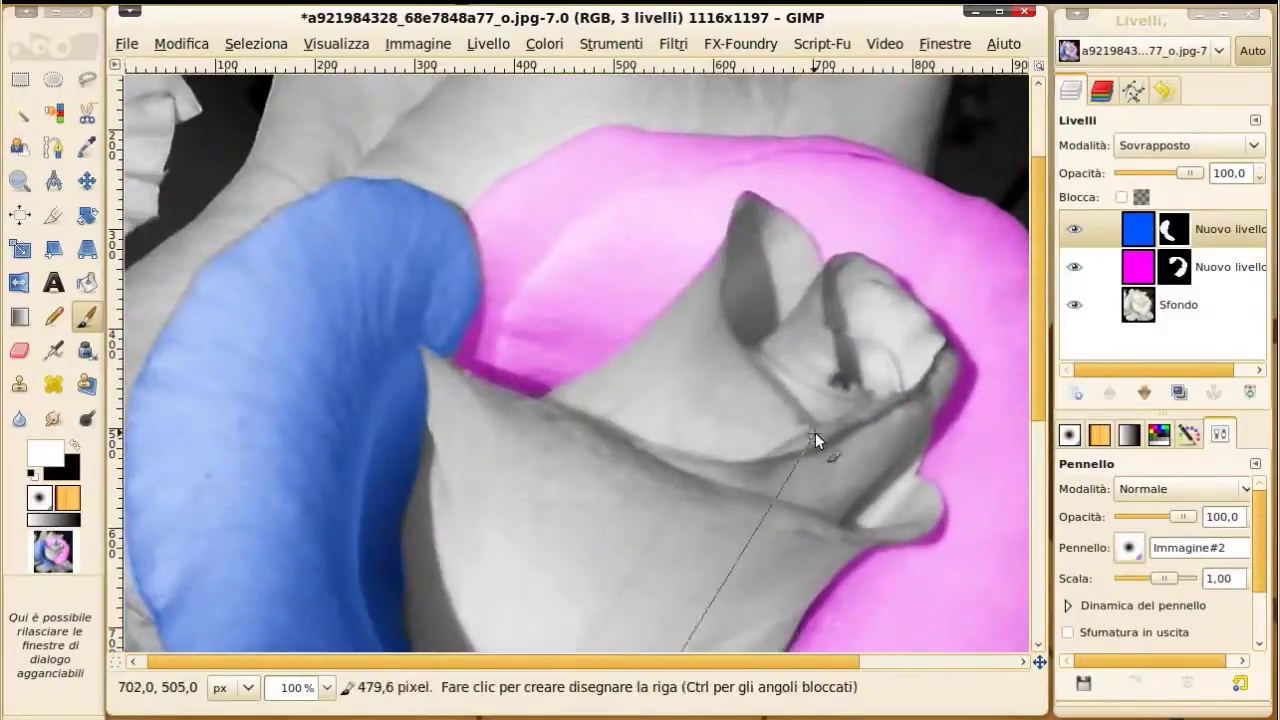
pyautogui.keyDown('ctrl'); pyautogui.scroll(2, 780, 400); pyautogui.keyUp('ctrl')
# Step: Paint blue along an inner bud petal edge and around the dark curl
pyautogui.moveTo(710, 323)
pyautogui.mouseDown()
pyautogui.moveTo(867, 450)
pyautogui.moveTo(849, 432)
pyautogui.mouseUp()
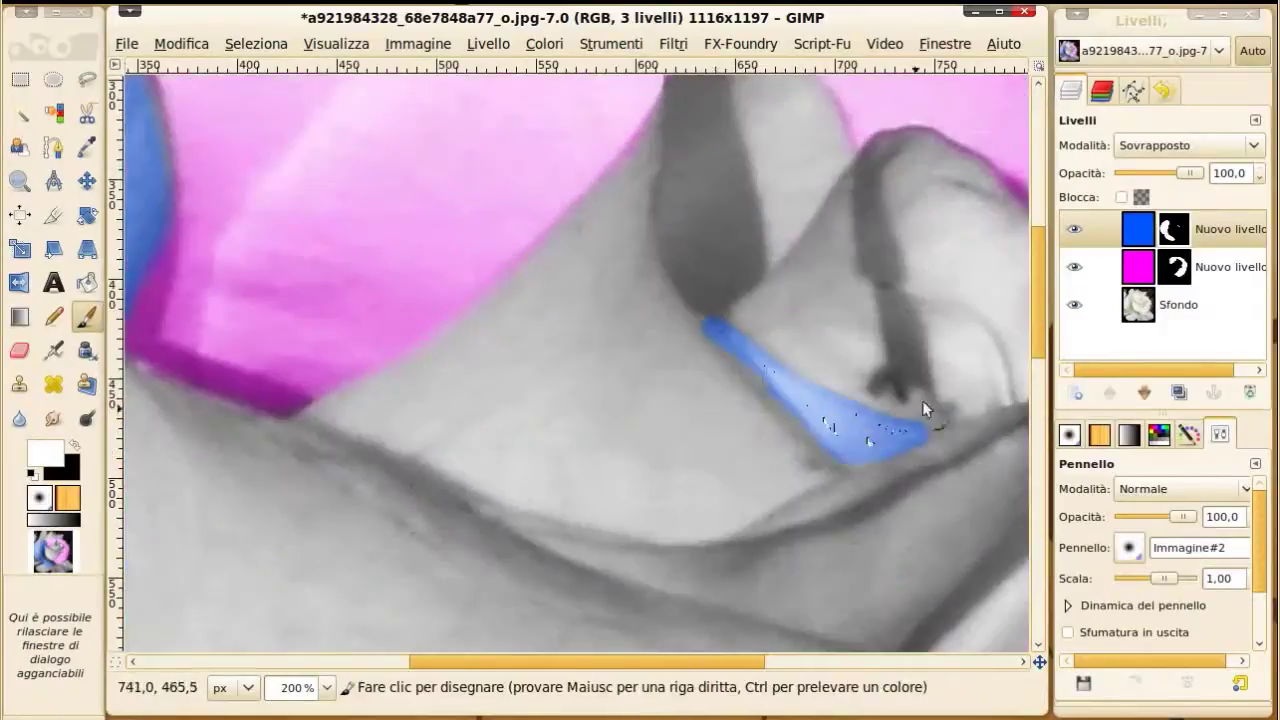
pyautogui.moveTo(890, 318)
pyautogui.mouseDown()
pyautogui.moveTo(1003, 393)
pyautogui.moveTo(909, 317)
pyautogui.mouseUp()
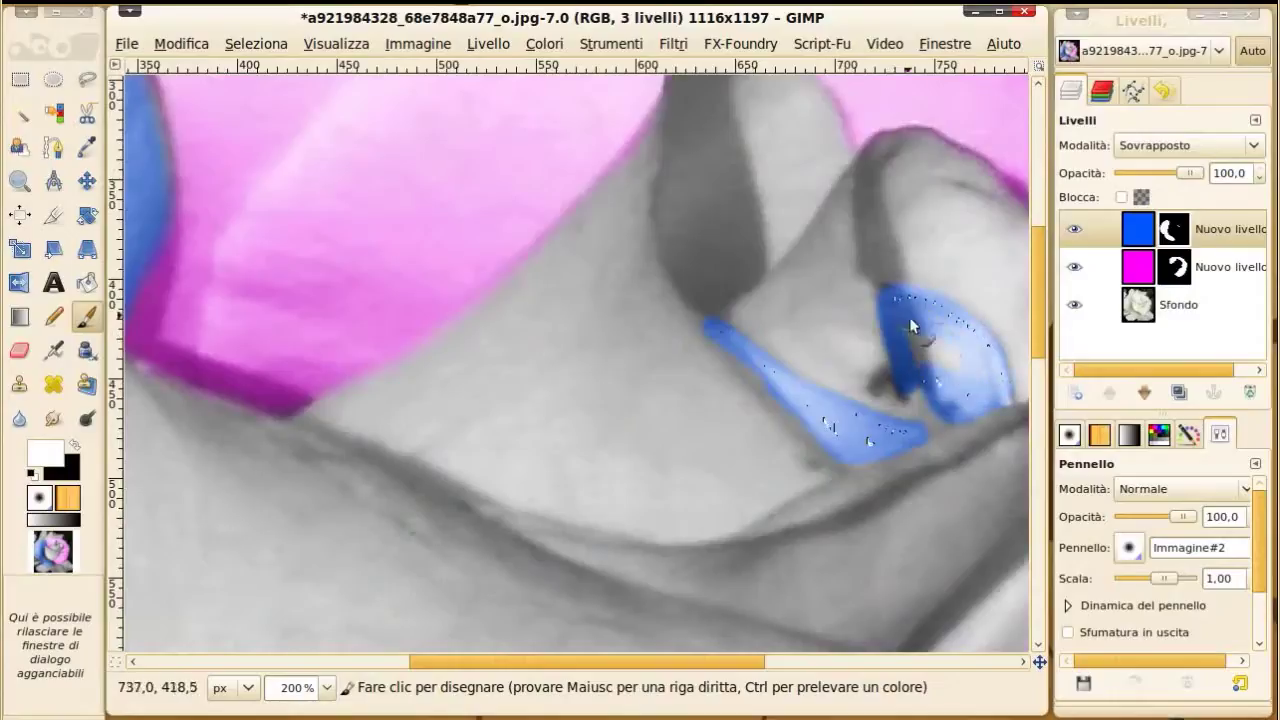
pyautogui.scroll(-5, 963, 340)
pyautogui.scroll(2, 786, 429)
pyautogui.scroll(2, 786, 429)
# Step: Paint the lower-right petal blue, covering its grey patch up to the pink edge
pyautogui.moveTo(612, 468); pyautogui.dragTo(1000, 423)
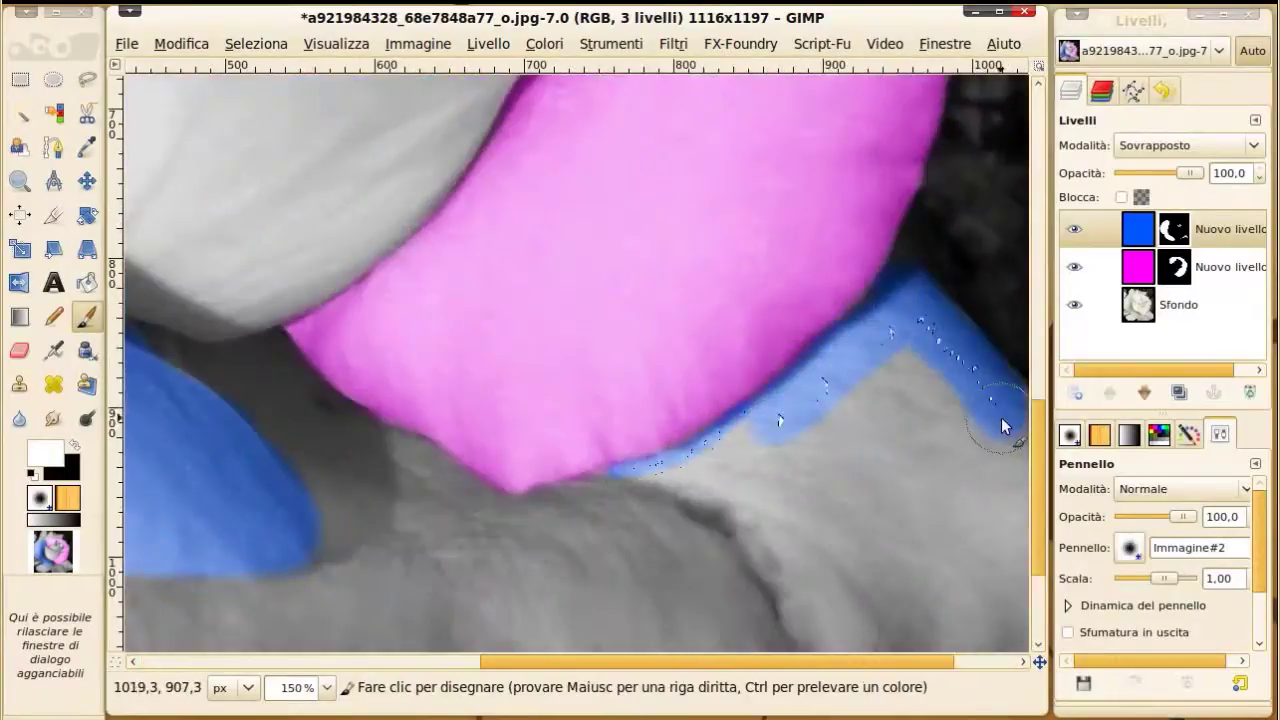
pyautogui.scroll(-3, 857, 579)
pyautogui.click(857, 590)
pyautogui.moveTo(857, 579); pyautogui.dragTo(755, 378)
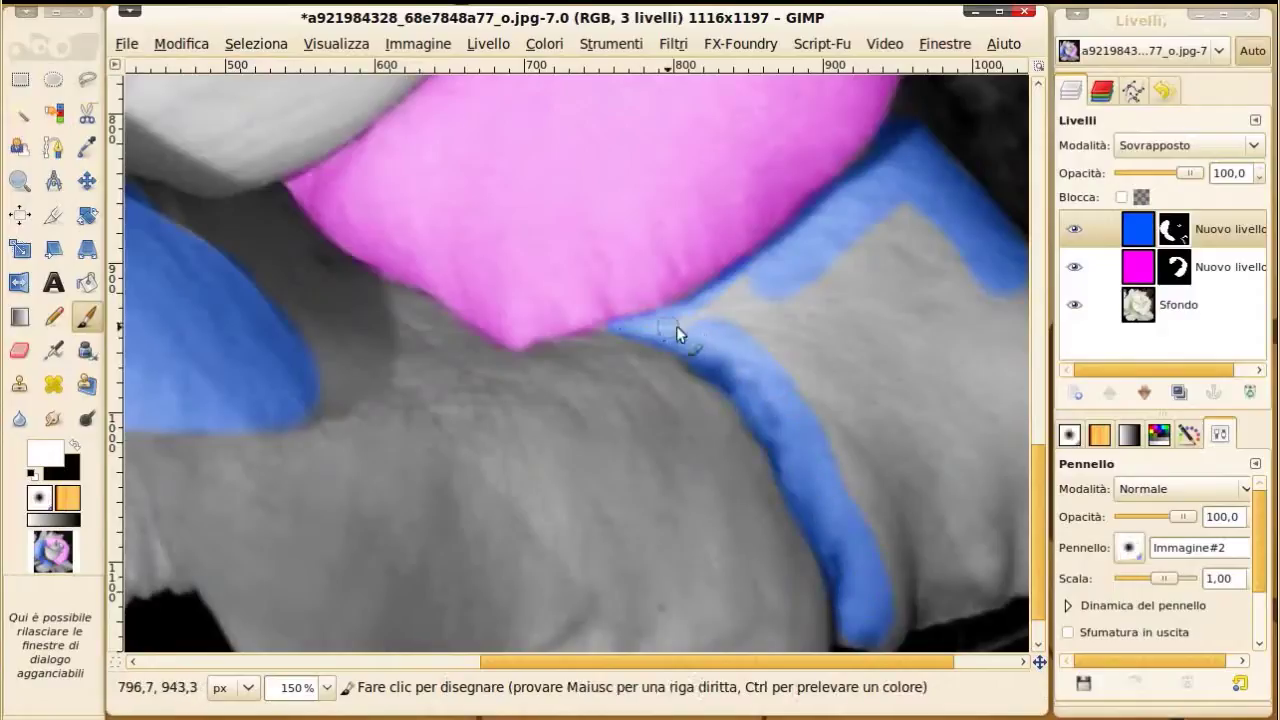
pyautogui.moveTo(671, 329); pyautogui.dragTo(797, 293)
pyautogui.scroll(-1, 886, 486)
pyautogui.hscroll(2, 934, 549)
pyautogui.moveTo(880, 528)
pyautogui.mouseDown()
pyautogui.moveTo(1009, 467)
pyautogui.moveTo(979, 298)
pyautogui.moveTo(894, 217)
pyautogui.mouseUp()
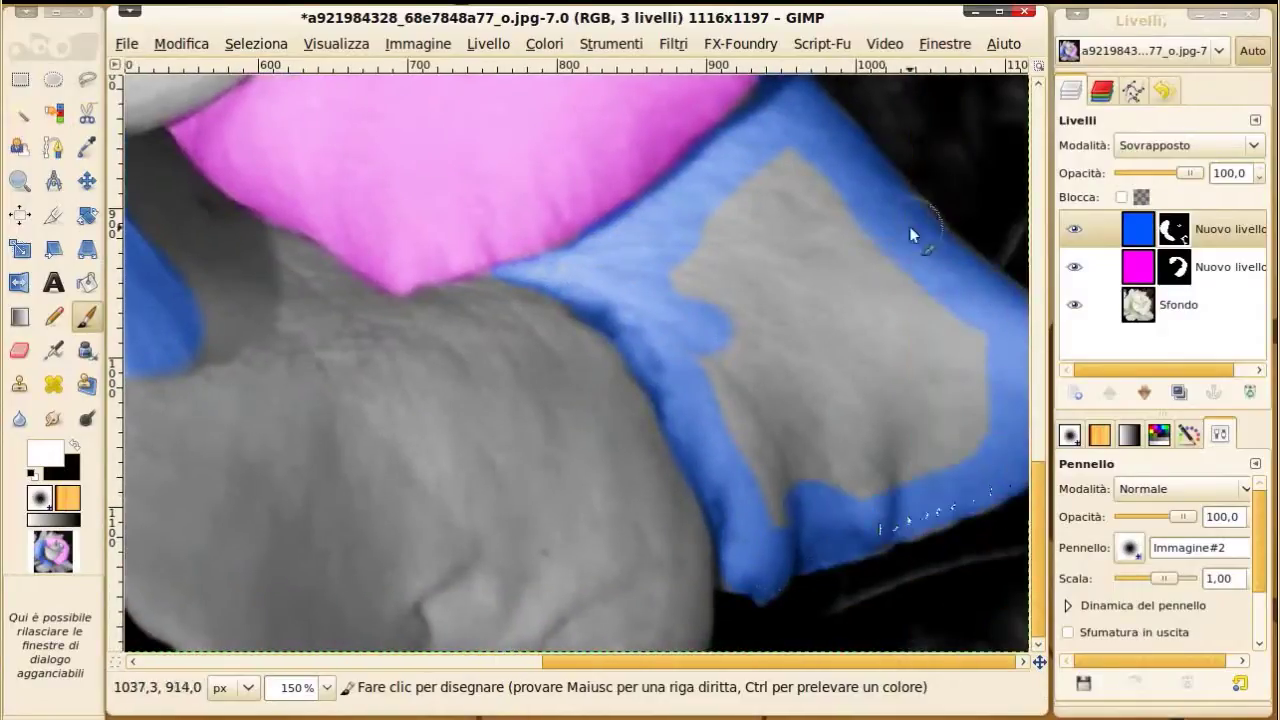
pyautogui.moveTo(880, 375)
pyautogui.mouseDown()
pyautogui.moveTo(820, 476)
pyautogui.moveTo(886, 255)
pyautogui.moveTo(801, 331)
pyautogui.mouseUp()
pyautogui.scroll(-6, 843, 291)
pyautogui.scroll(2, 757, 277)
pyautogui.scroll(1, 757, 277)
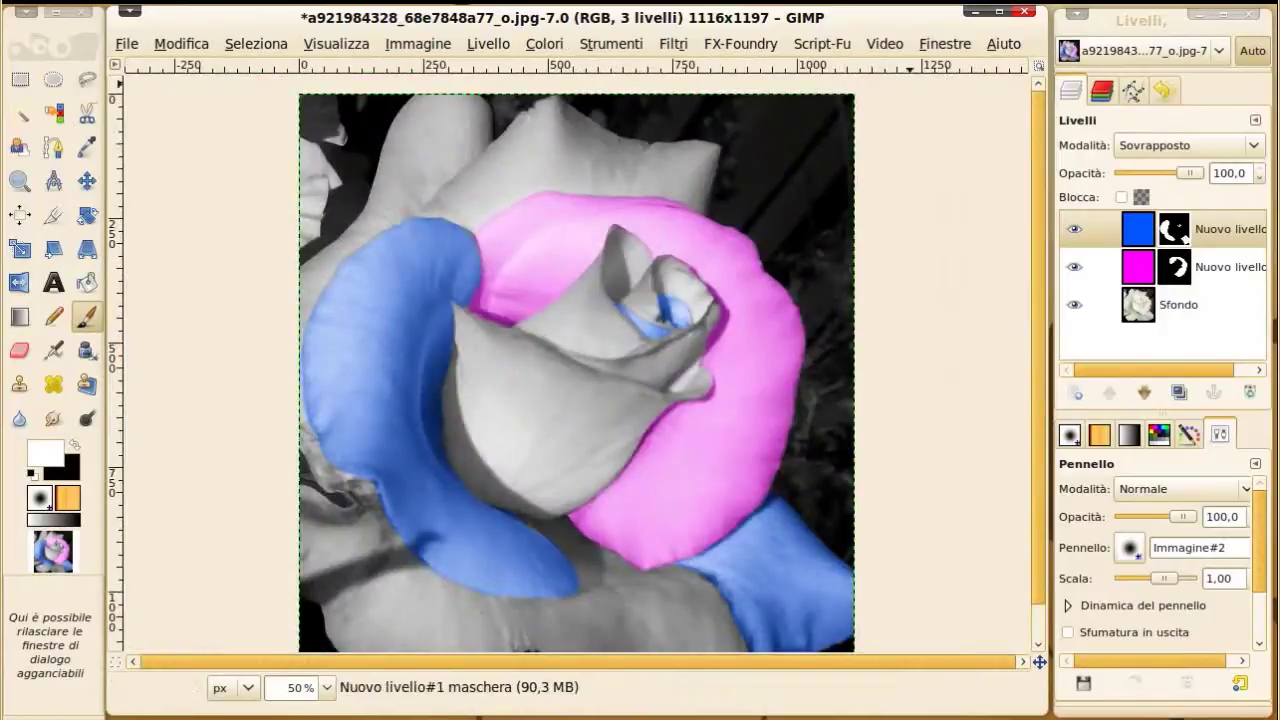
pyautogui.hotkey('shift', 'ctrl', 'n')
# Step: Create a transparent layer and set the foreground colour to pure red
pyautogui.click(731, 497)
pyautogui.click(45, 455)
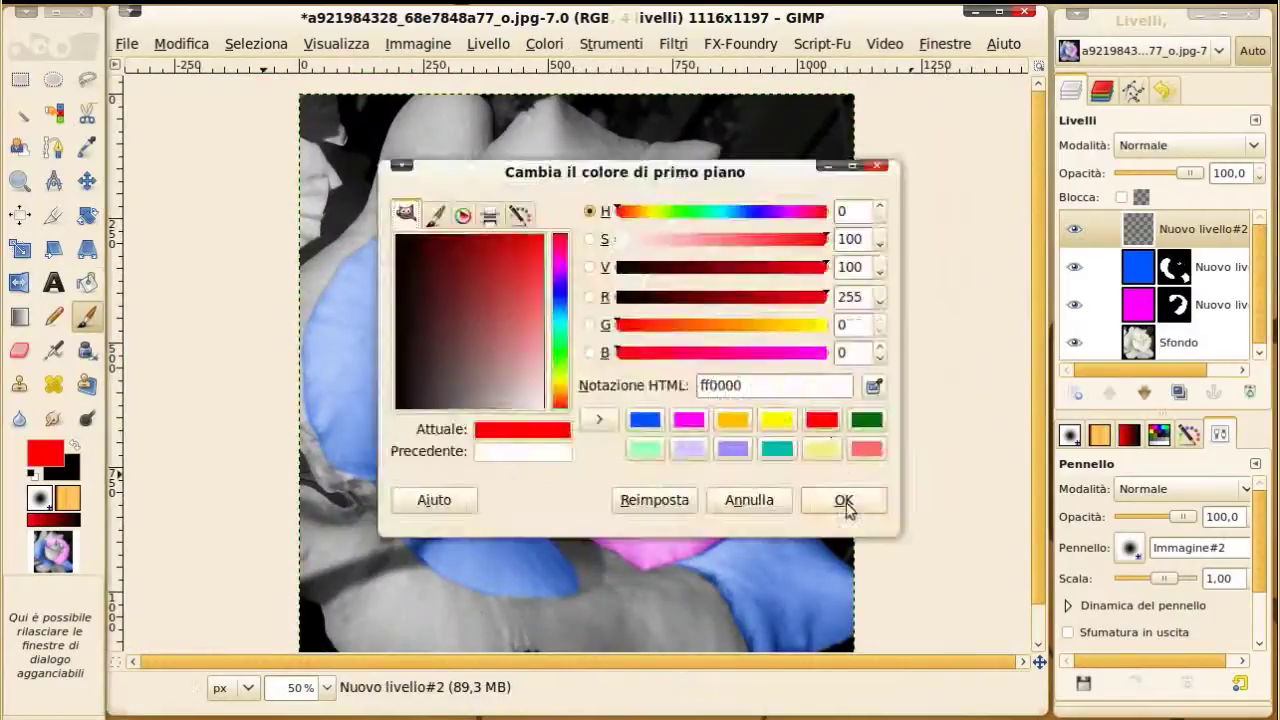
pyautogui.click(834, 497)
pyautogui.hotkey('shift', 'b')
pyautogui.click(840, 380)
# Step: Give the red layer a black mask and Overlay mode, then prepare a white brush at 100% zoom
pyautogui.rightClick(1065, 229)
pyautogui.click(943, 494)
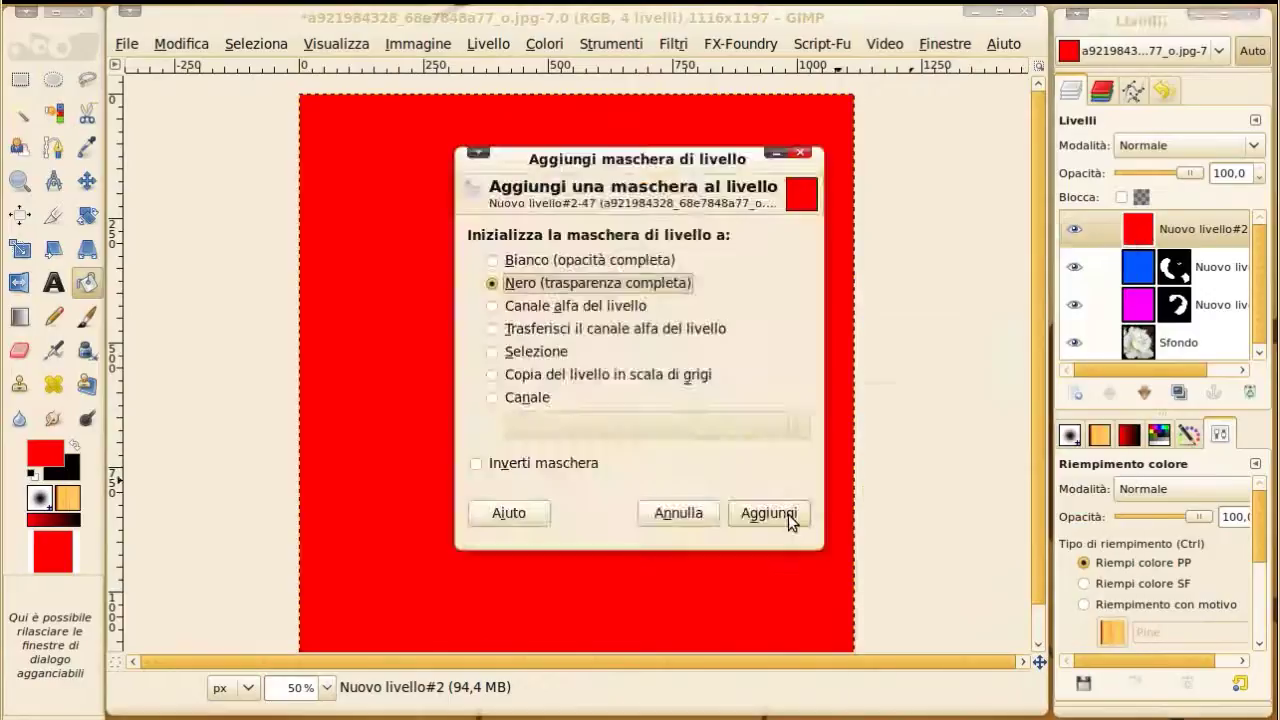
pyautogui.click(790, 518)
pyautogui.click(1188, 145)
pyautogui.click(1120, 294)
pyautogui.press('d')
pyautogui.press('x')
pyautogui.press('p')
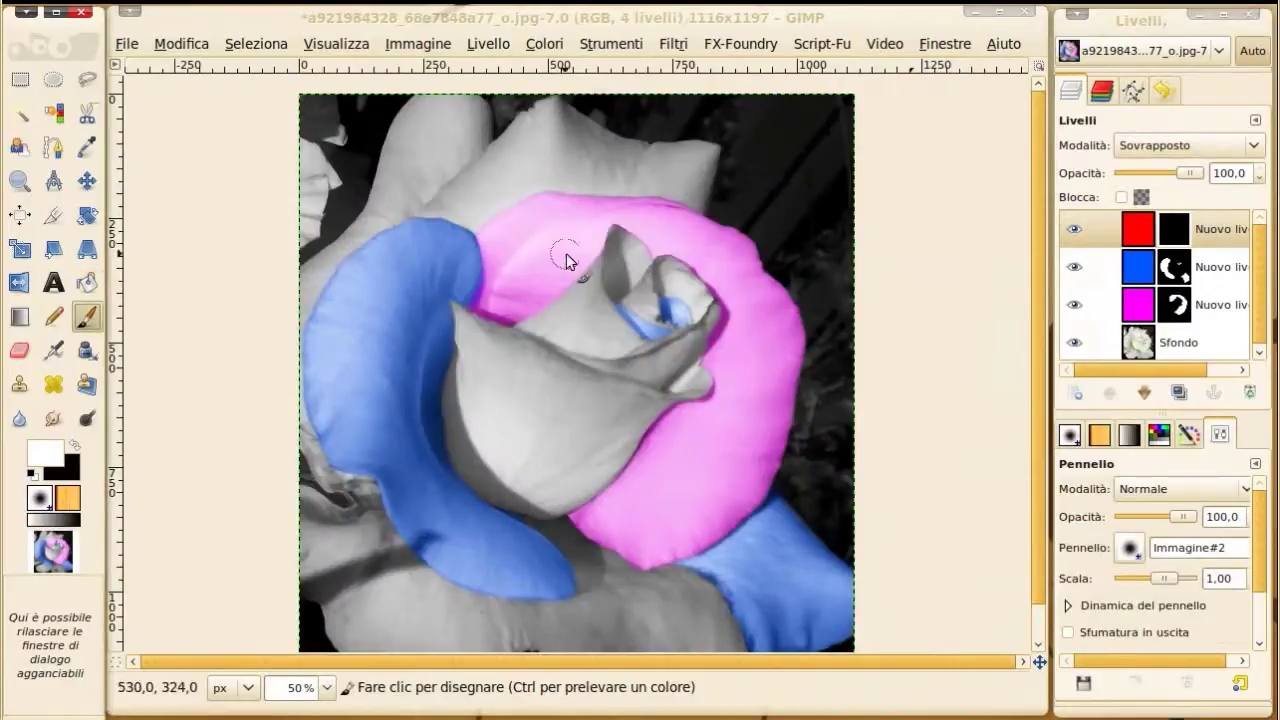
pyautogui.press('1')
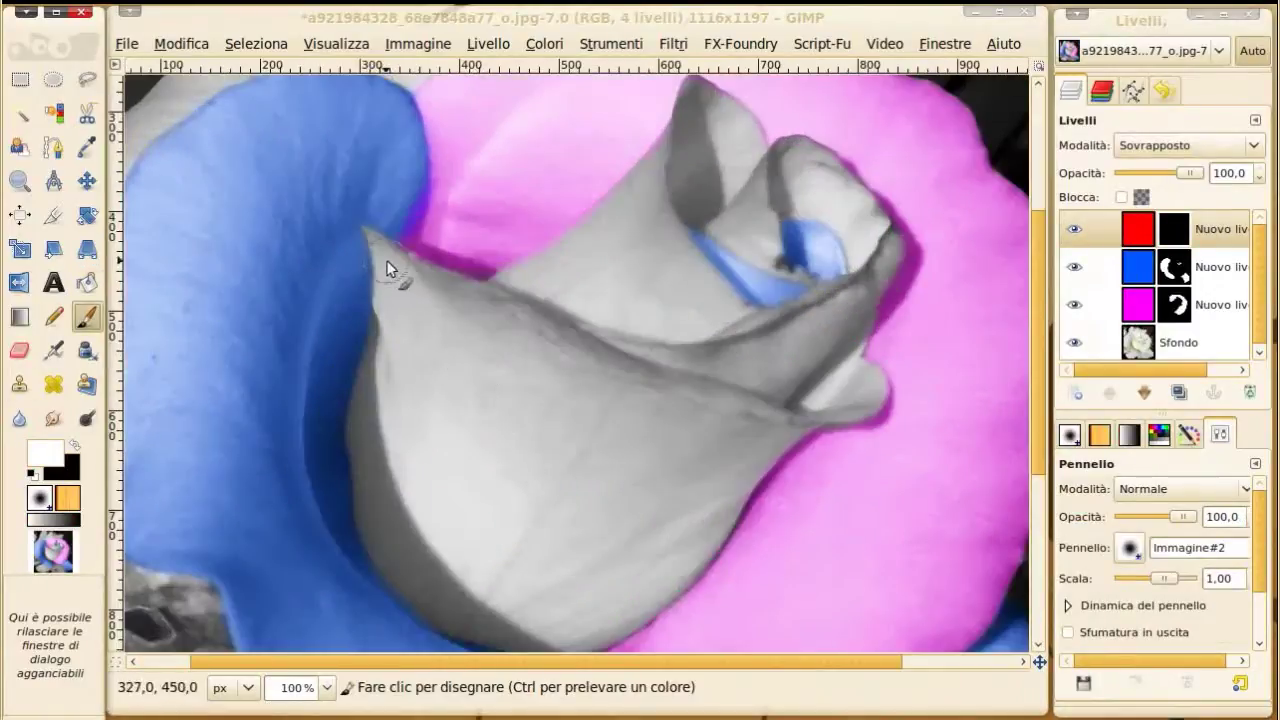
# Step: Paint red along the bud's outer petal edges and into the grey petal interior
pyautogui.moveTo(405, 262); pyautogui.dragTo(366, 232)
pyautogui.moveTo(426, 300)
pyautogui.mouseDown()
pyautogui.moveTo(528, 326)
pyautogui.moveTo(745, 418)
pyautogui.moveTo(855, 357)
pyautogui.moveTo(884, 390)
pyautogui.mouseUp()
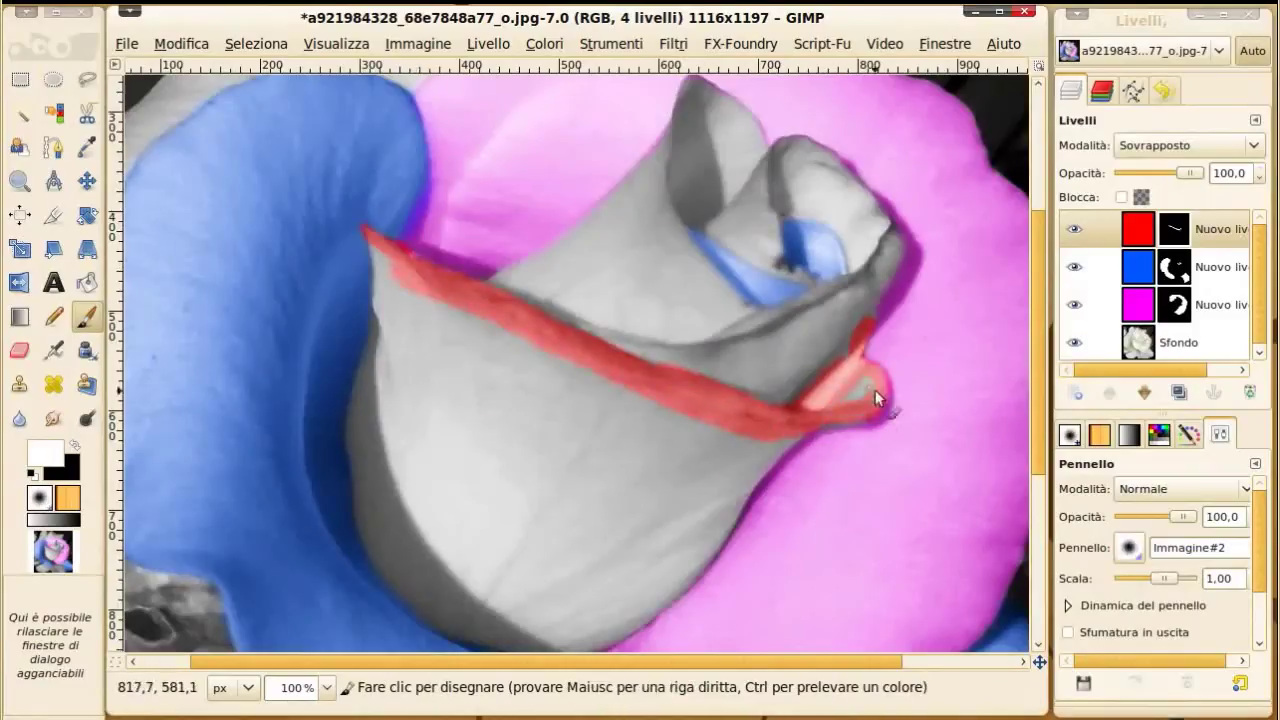
pyautogui.moveTo(806, 409)
pyautogui.mouseDown()
pyautogui.moveTo(854, 351)
pyautogui.moveTo(868, 392)
pyautogui.mouseUp()
pyautogui.scroll(-5, 455, 435)
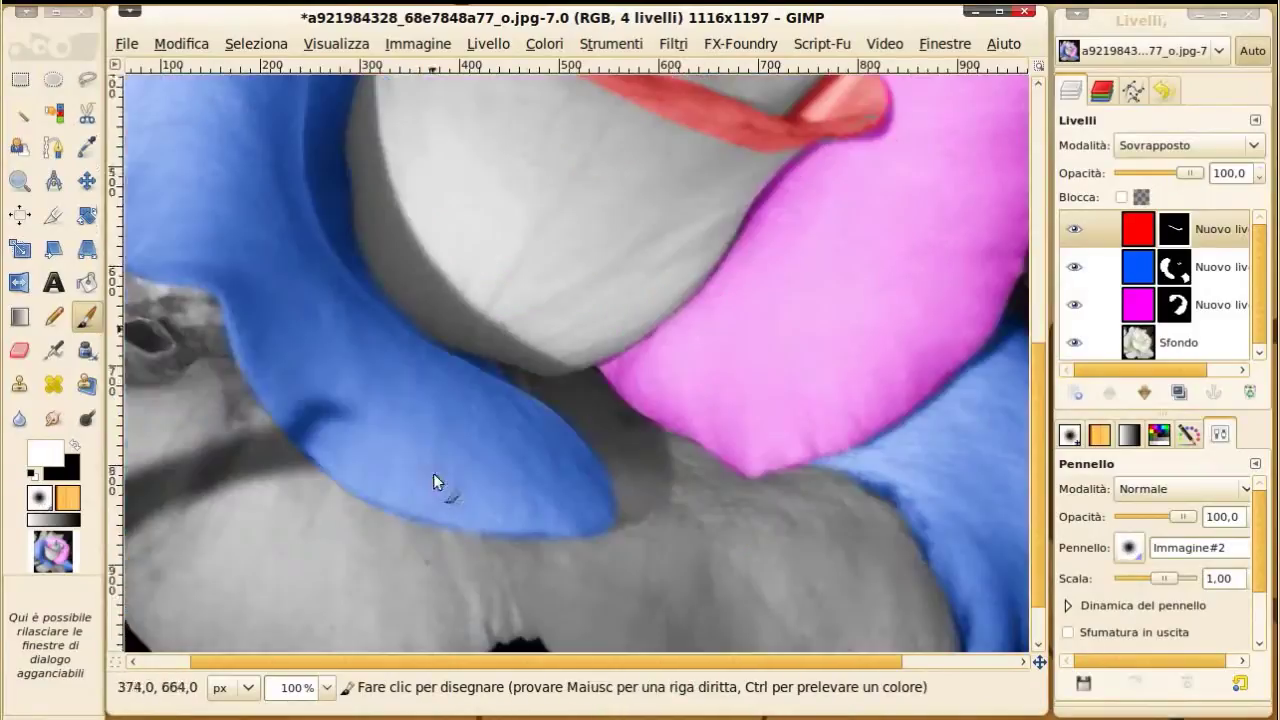
pyautogui.moveTo(513, 345); pyautogui.dragTo(363, 157)
pyautogui.scroll(5, 363, 157)
pyautogui.moveTo(386, 386)
pyautogui.mouseDown()
pyautogui.moveTo(377, 263)
pyautogui.moveTo(732, 452)
pyautogui.moveTo(731, 500)
pyautogui.moveTo(710, 540)
pyautogui.mouseUp()
pyautogui.scroll(-5, 608, 243)
pyautogui.moveTo(608, 243); pyautogui.dragTo(637, 251)
pyautogui.scroll(5, 637, 251)
pyautogui.moveTo(689, 393)
pyautogui.mouseDown()
pyautogui.moveTo(544, 511)
pyautogui.moveTo(516, 382)
pyautogui.moveTo(580, 440)
pyautogui.mouseUp()
# Step: Paint the upper petal red along its ridge and fill it in
pyautogui.press('x')
pyautogui.keyDown('ctrl'); pyautogui.scroll(2, 280, 380); pyautogui.keyUp('ctrl')
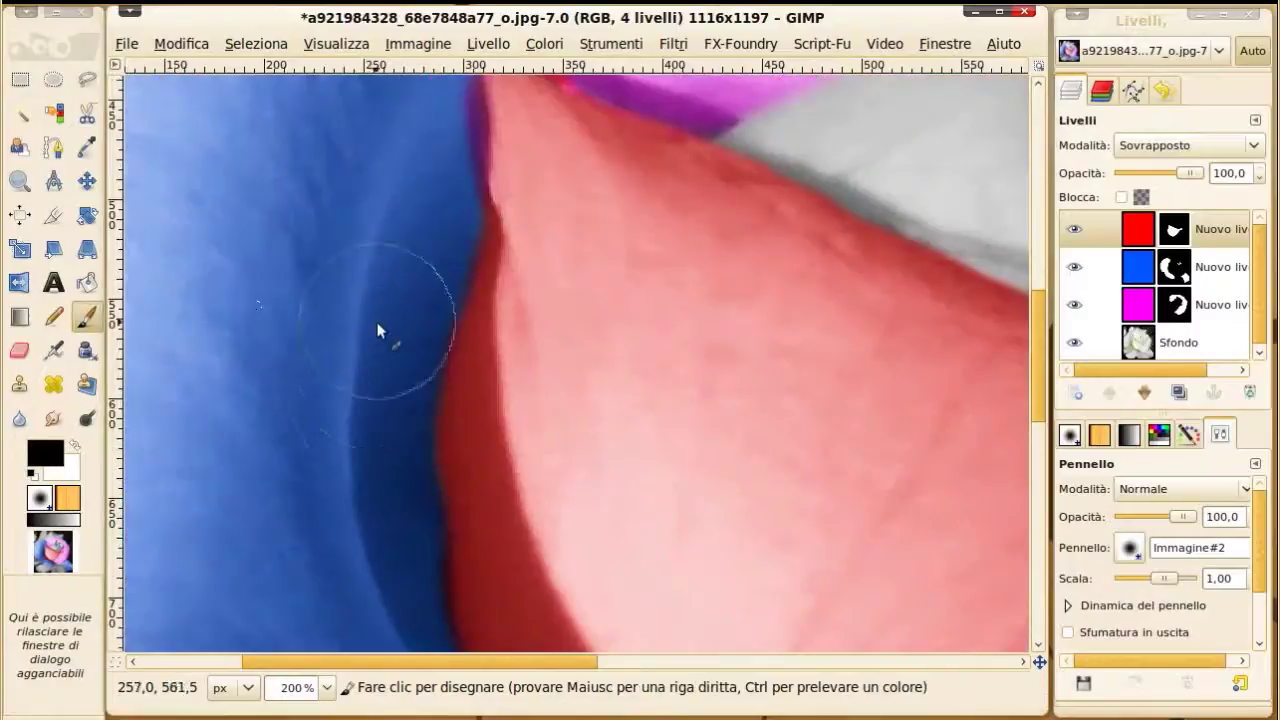
pyautogui.scroll(5, 390, 440)
pyautogui.press('x')
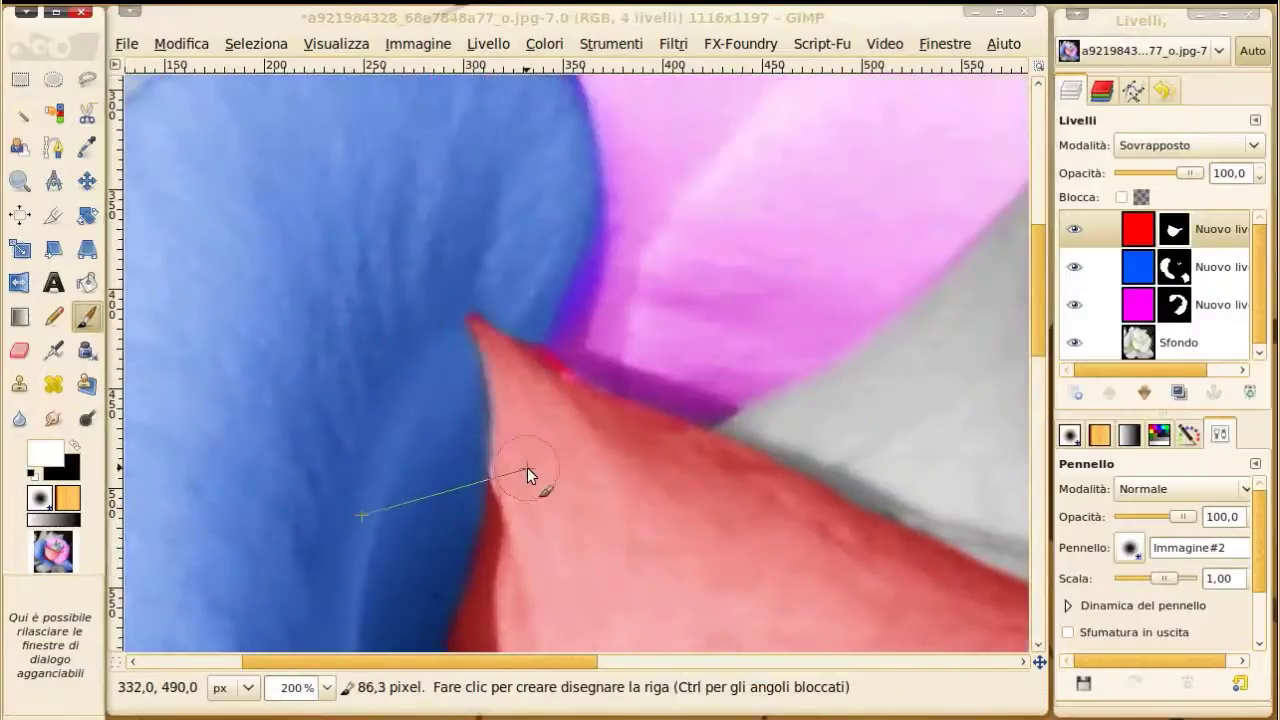
pyautogui.scroll(-2, 583, 227)
pyautogui.scroll(-1, 508, 266)
pyautogui.scroll(1, 298, 361)
pyautogui.scroll(1, 357, 294)
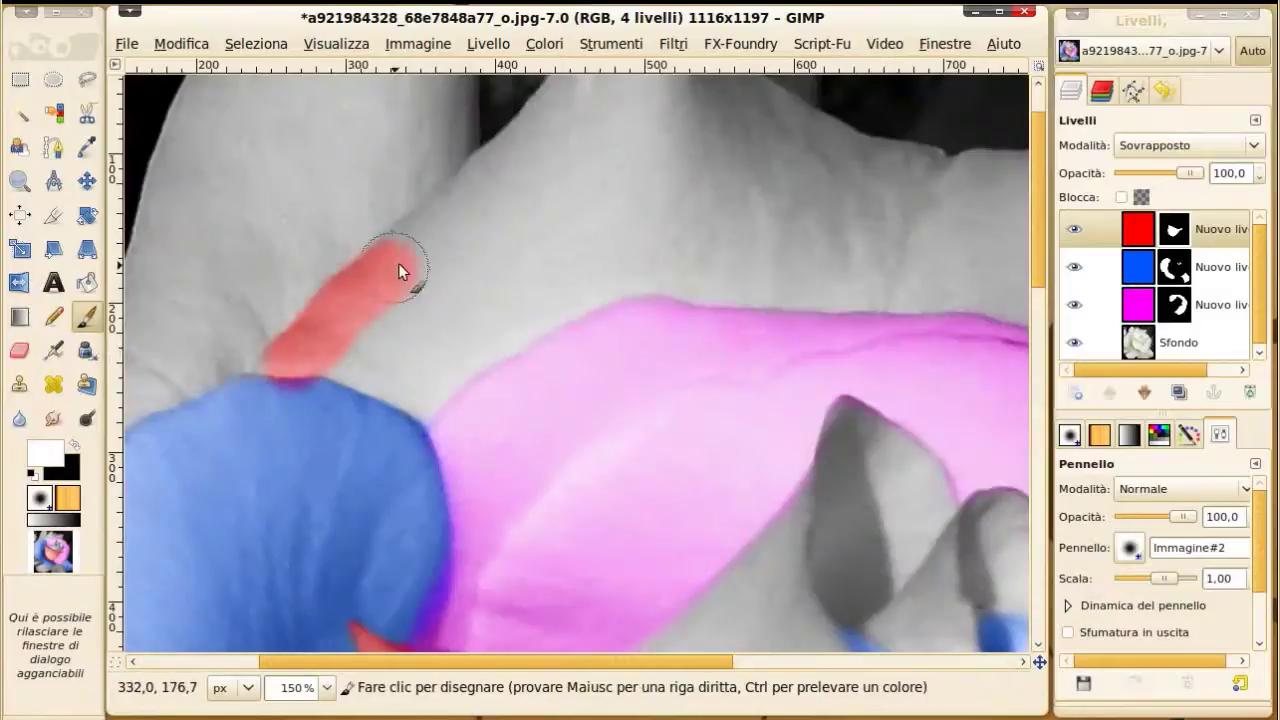
pyautogui.moveTo(357, 294); pyautogui.dragTo(572, 118)
pyautogui.moveTo(590, 268)
pyautogui.mouseDown()
pyautogui.moveTo(429, 400)
pyautogui.moveTo(395, 325)
pyautogui.moveTo(554, 279)
pyautogui.moveTo(780, 276)
pyautogui.moveTo(860, 180)
pyautogui.mouseUp()
pyautogui.scroll(1, 860, 180)
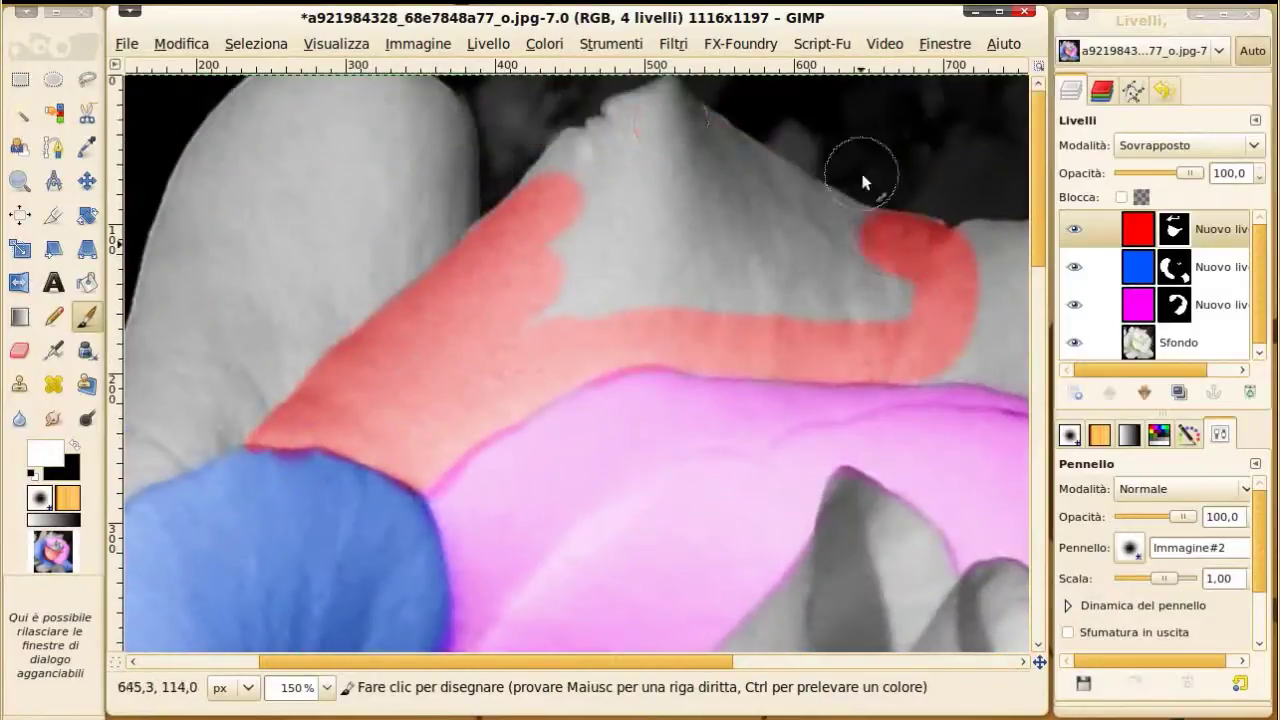
pyautogui.moveTo(864, 239)
pyautogui.mouseDown()
pyautogui.moveTo(766, 194)
pyautogui.moveTo(586, 320)
pyautogui.moveTo(608, 118)
pyautogui.moveTo(574, 246)
pyautogui.moveTo(845, 275)
pyautogui.mouseUp()
# Step: Erase the red fringe on the blue petal and fill the grey patch inside the red petal
pyautogui.press('x')
pyautogui.moveTo(245, 478); pyautogui.dragTo(310, 473)
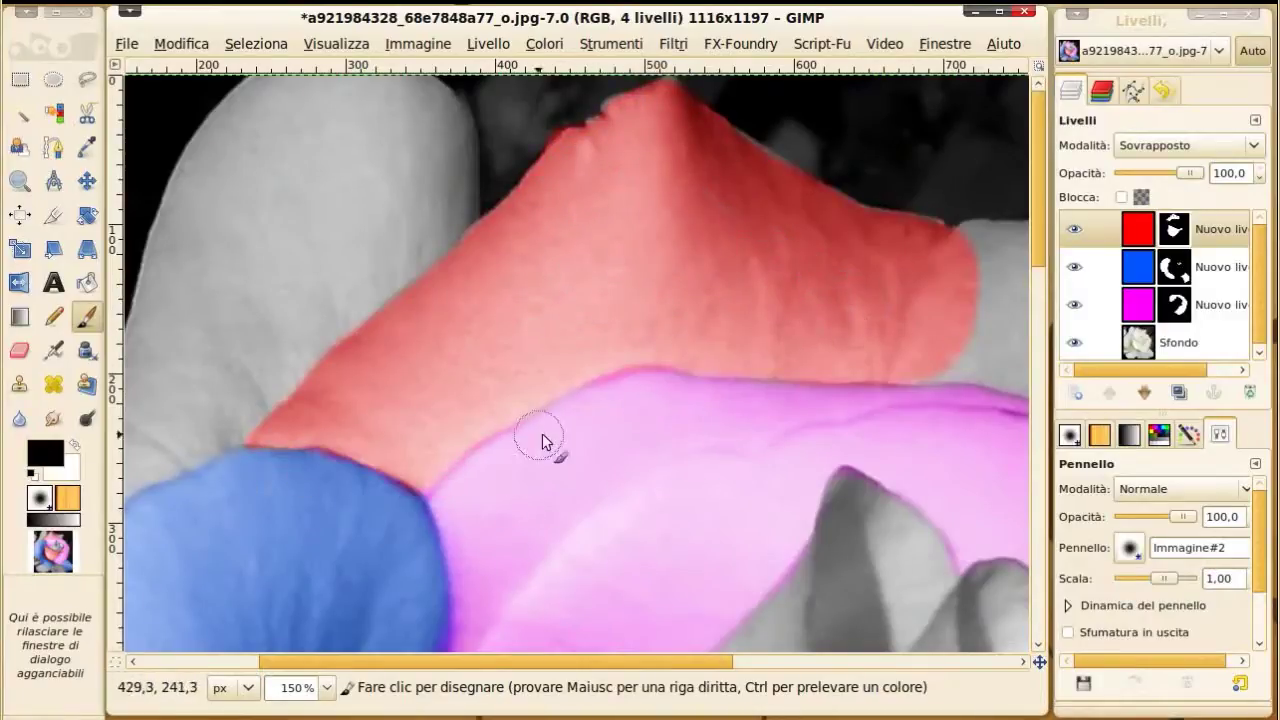
pyautogui.press('x')
pyautogui.moveTo(622, 661); pyautogui.dragTo(797, 661)
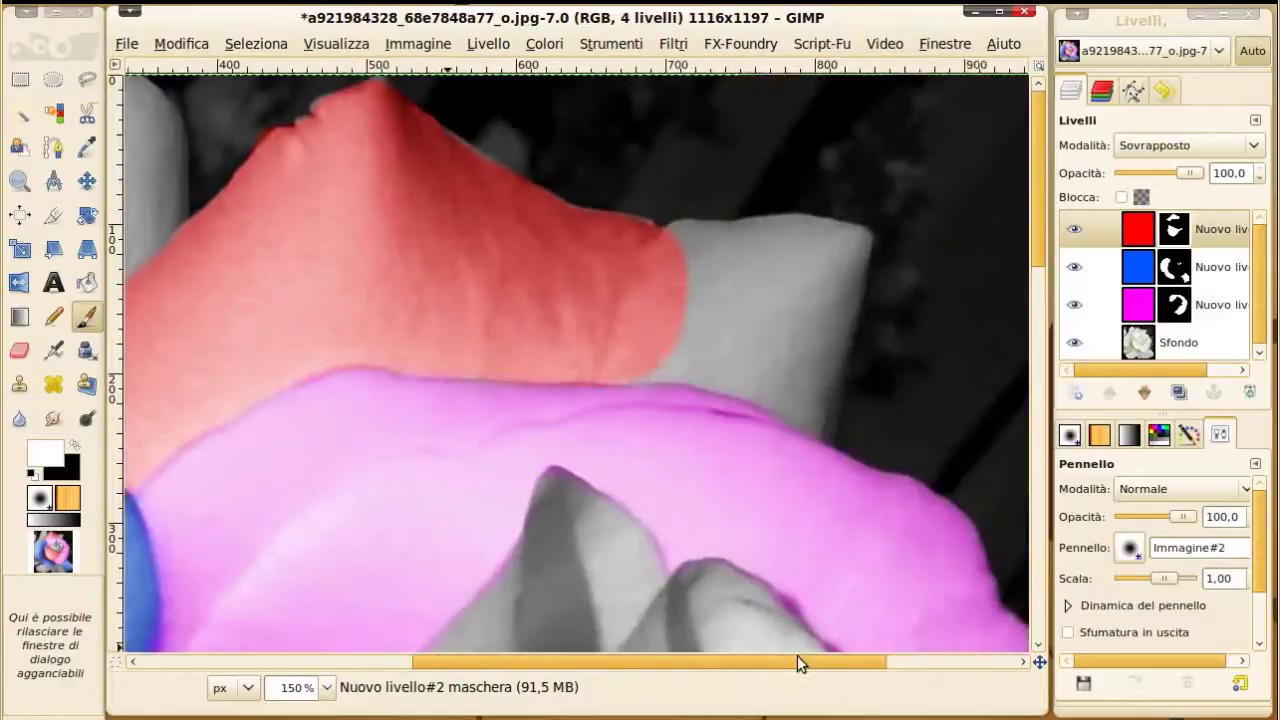
pyautogui.moveTo(655, 238); pyautogui.dragTo(765, 237)
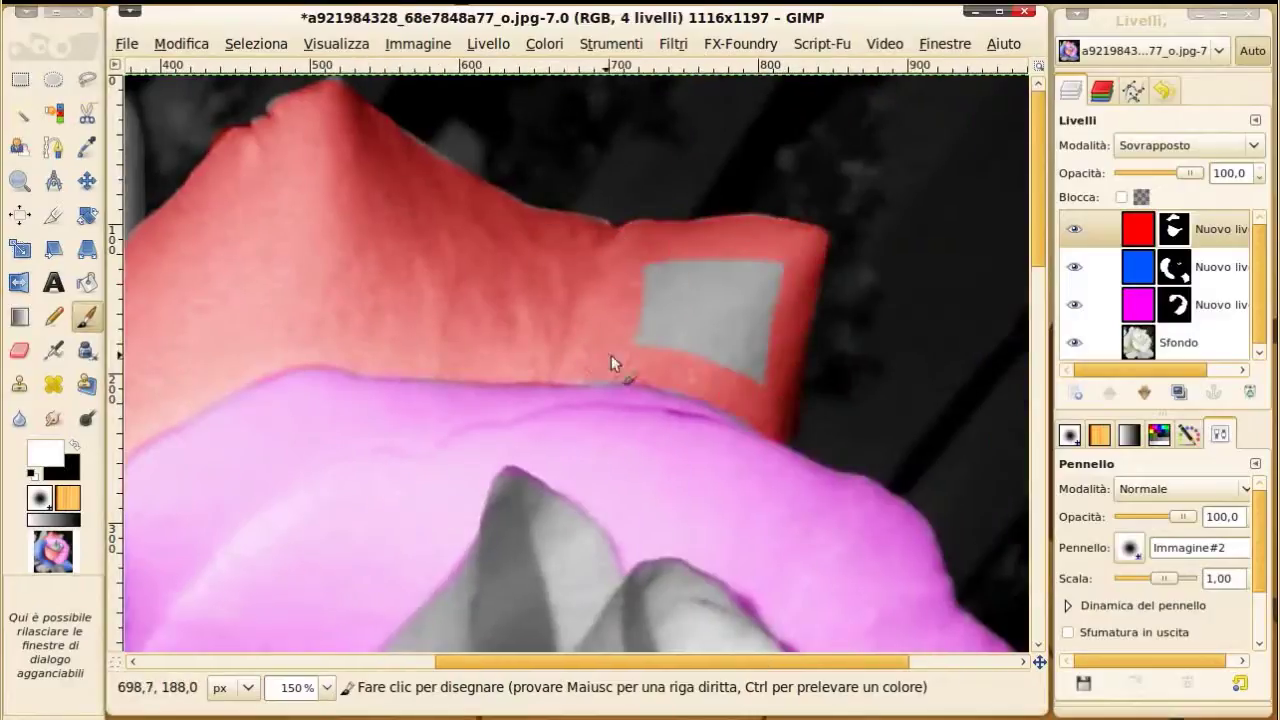
pyautogui.moveTo(647, 264); pyautogui.dragTo(739, 319)
# Step: Fit the whole image in the window and add a new transparent layer
pyautogui.hotkey('shift', 'ctrl', 'j')
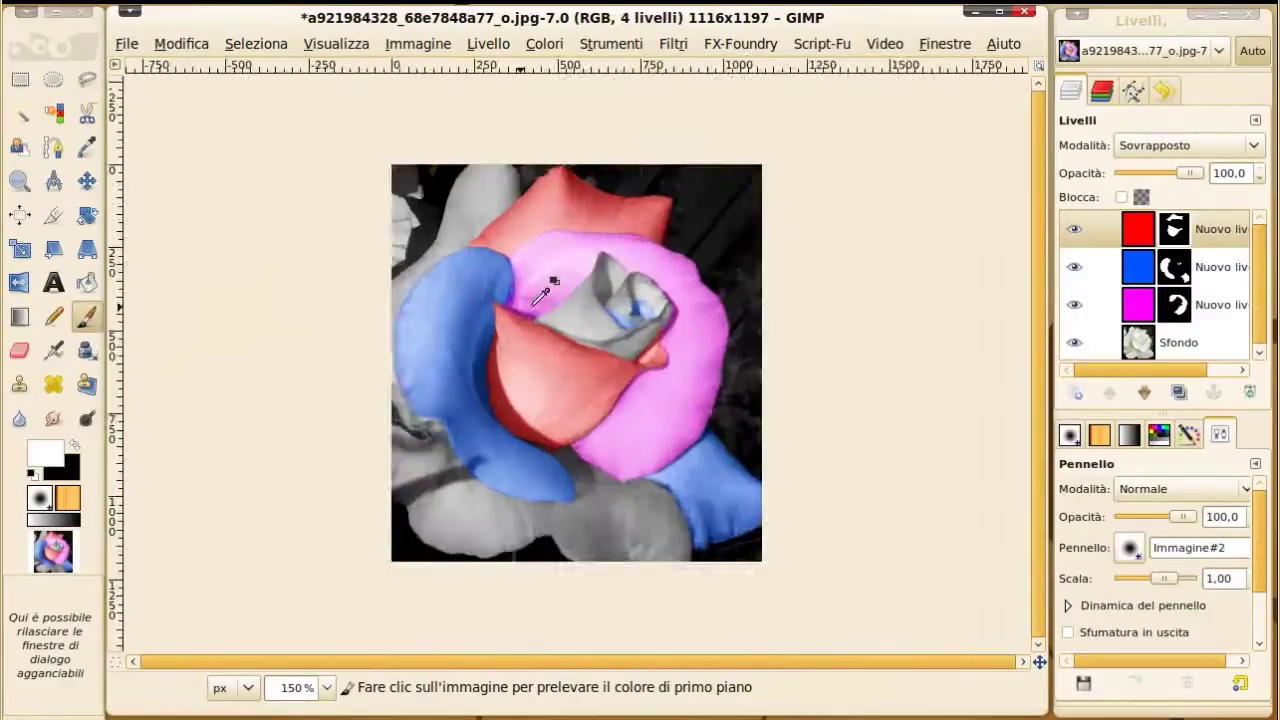
pyautogui.hotkey('shift', 'ctrl', 'n')
pyautogui.click(745, 495)
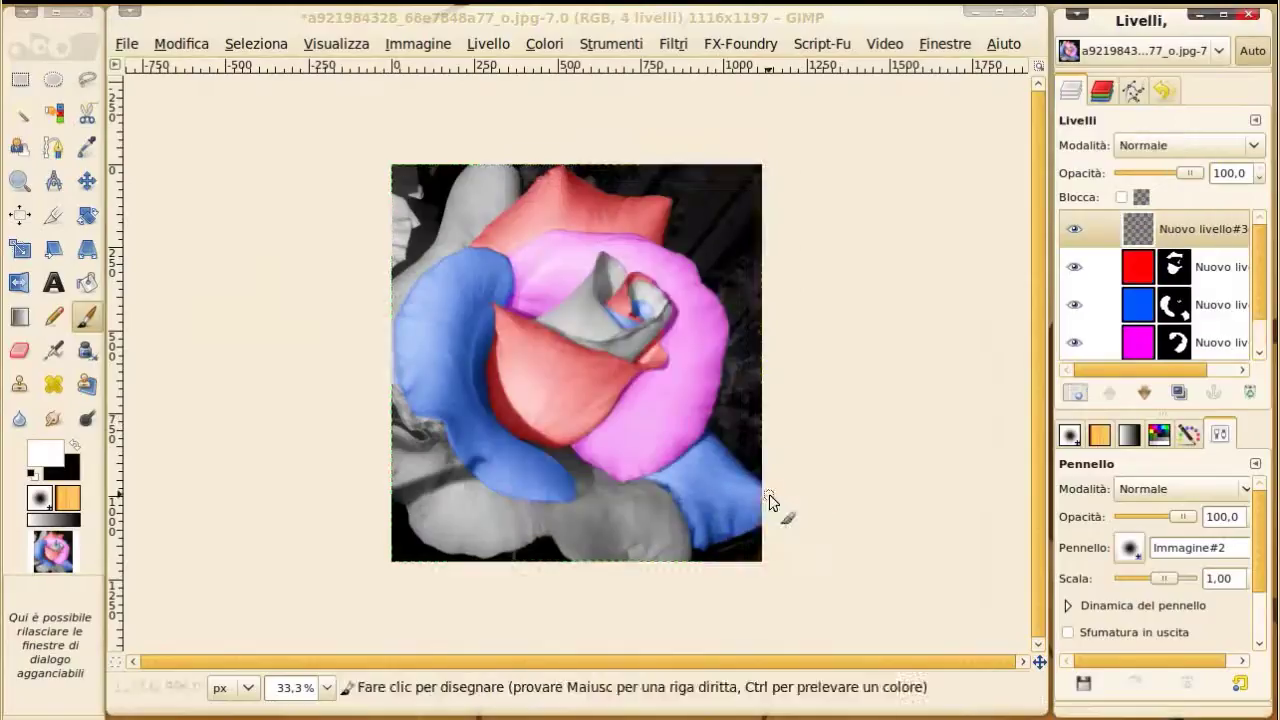
# Step: Bucket-fill the new layer yellow, set it to Overlay (Sovrapposto), and add a black layer mask
pyautogui.click(86, 282)
pyautogui.click(576, 362)
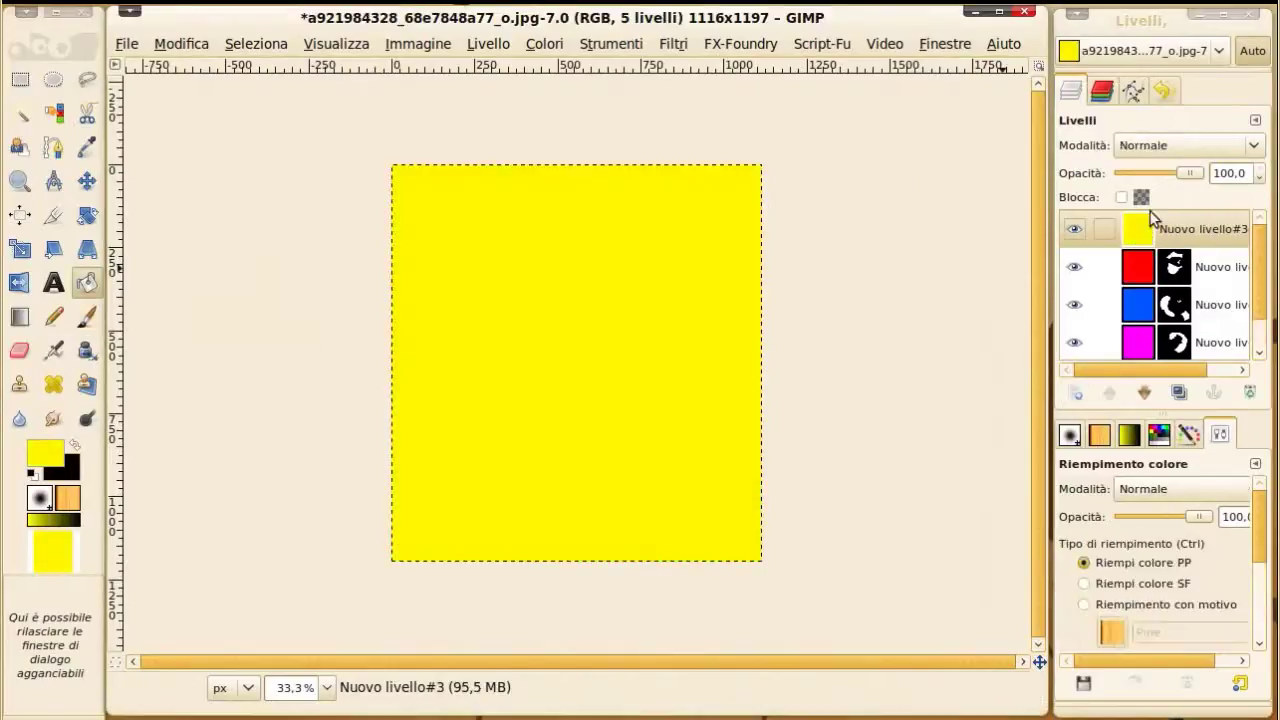
pyautogui.click(1188, 145)
pyautogui.click(1185, 292)
pyautogui.rightClick(1140, 232)
pyautogui.click(971, 497)
pyautogui.click(766, 511)
# Step: With a white paintbrush, reveal yellow over the grey left petal and left-edge strip
pyautogui.press('p')
pyautogui.press('d')
pyautogui.press('x')
pyautogui.press('+')
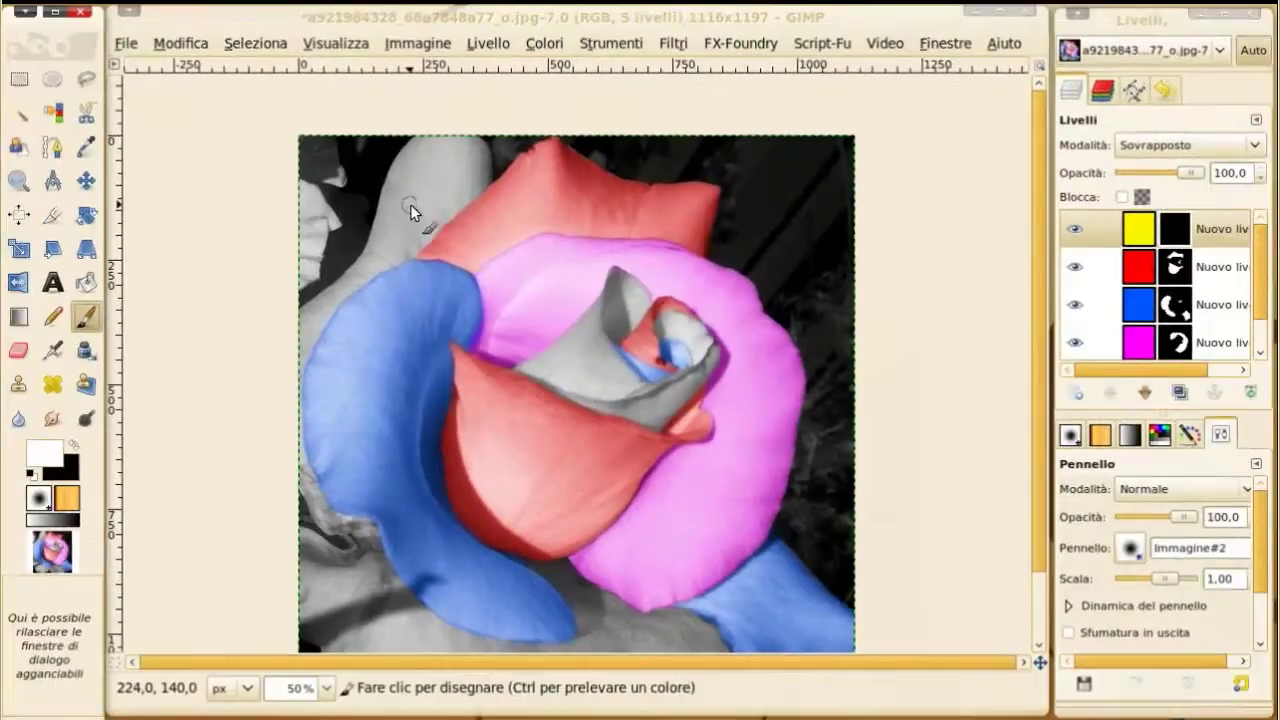
pyautogui.press('1')
pyautogui.moveTo(295, 200)
pyautogui.mouseDown()
pyautogui.moveTo(330, 310)
pyautogui.moveTo(357, 149)
pyautogui.moveTo(443, 194)
pyautogui.mouseUp()
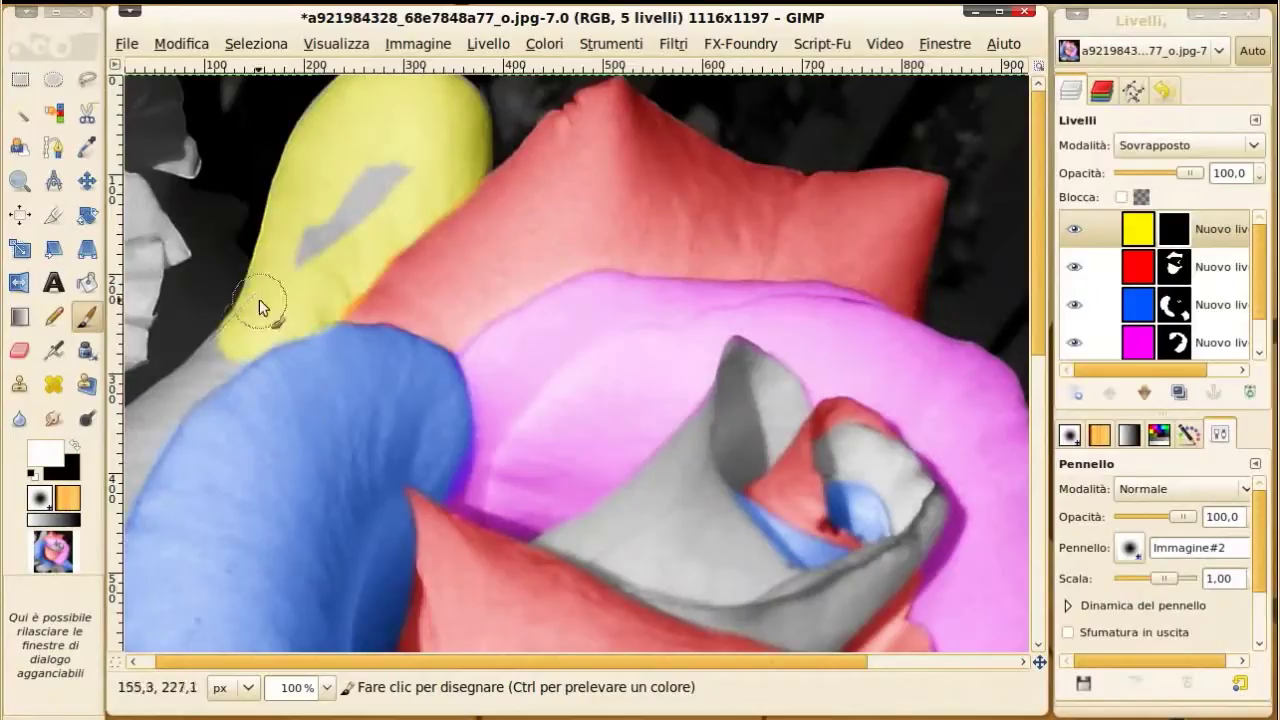
pyautogui.moveTo(345, 212); pyautogui.dragTo(327, 217)
pyautogui.moveTo(163, 388)
pyautogui.mouseDown()
pyautogui.moveTo(180, 386)
pyautogui.moveTo(143, 428)
pyautogui.moveTo(141, 470)
pyautogui.mouseUp()
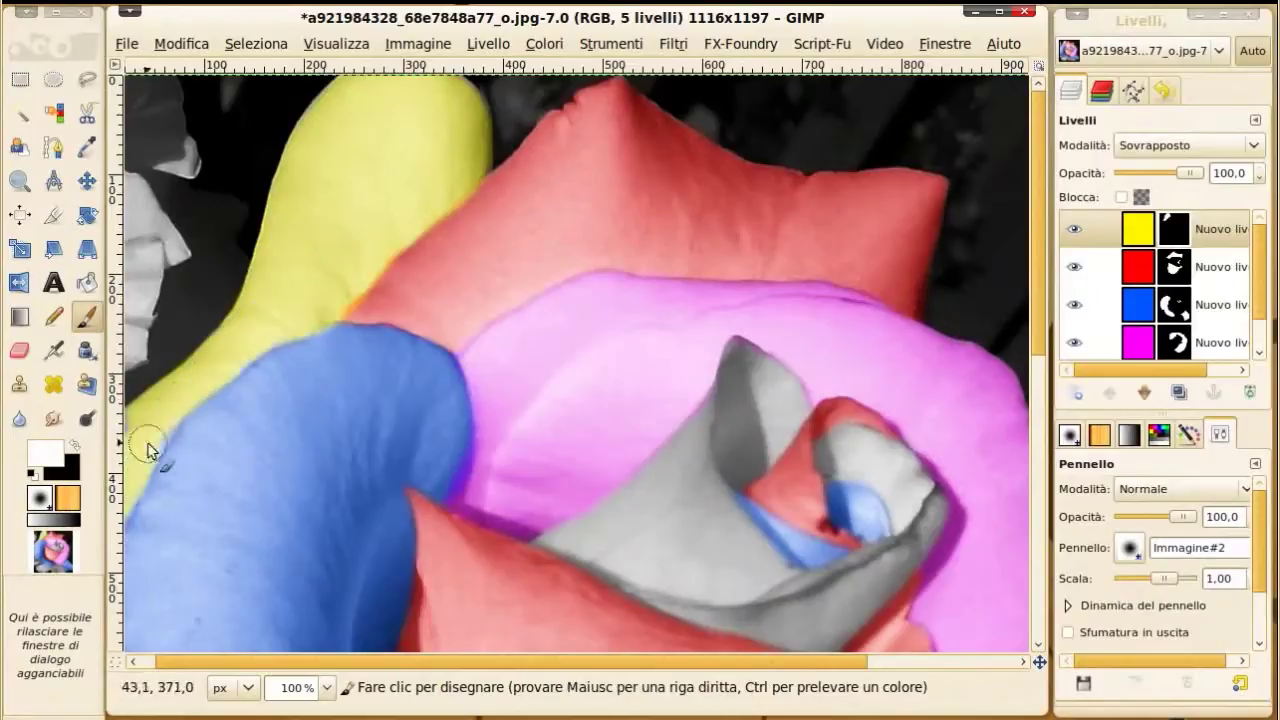
# Step: Paint yellow along the lower left edge and over the inner petal curl
pyautogui.click(73, 447)
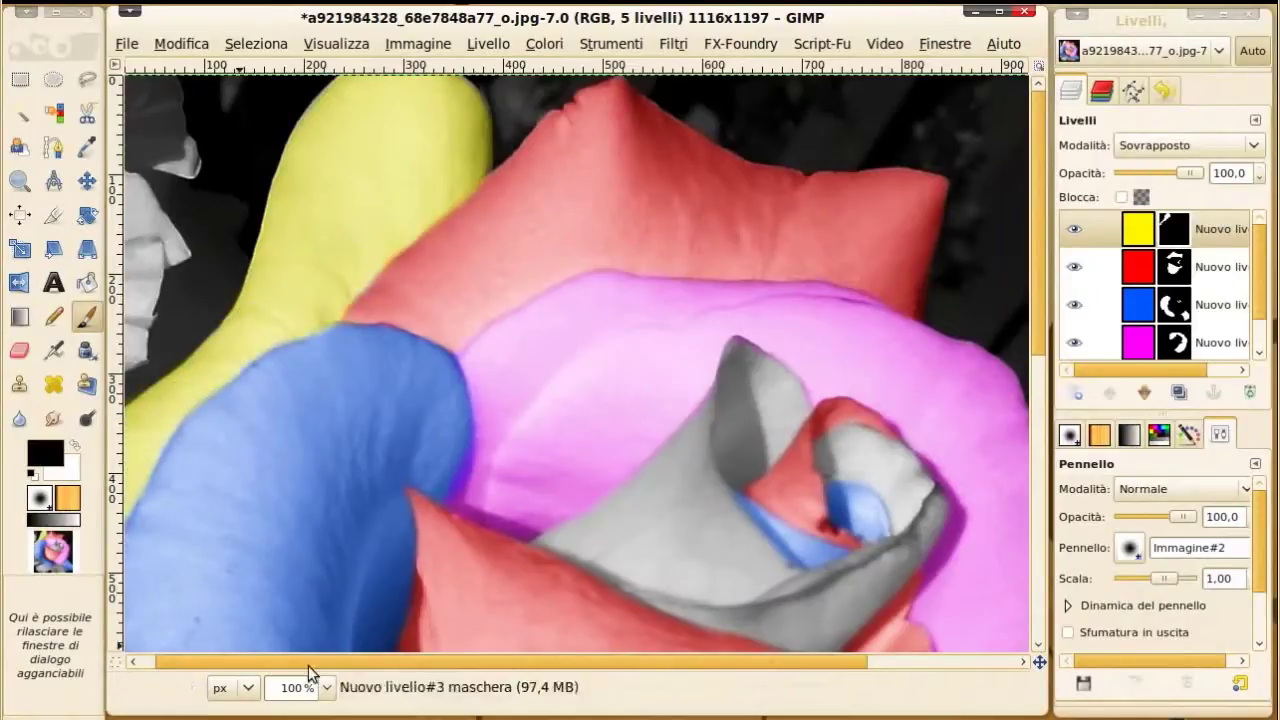
pyautogui.hscroll(-1, 220, 540)
pyautogui.scroll(-5, 251, 651)
pyautogui.press('x')
pyautogui.moveTo(155, 606); pyautogui.dragTo(129, 323)
pyautogui.moveTo(859, 300); pyautogui.dragTo(939, 338)
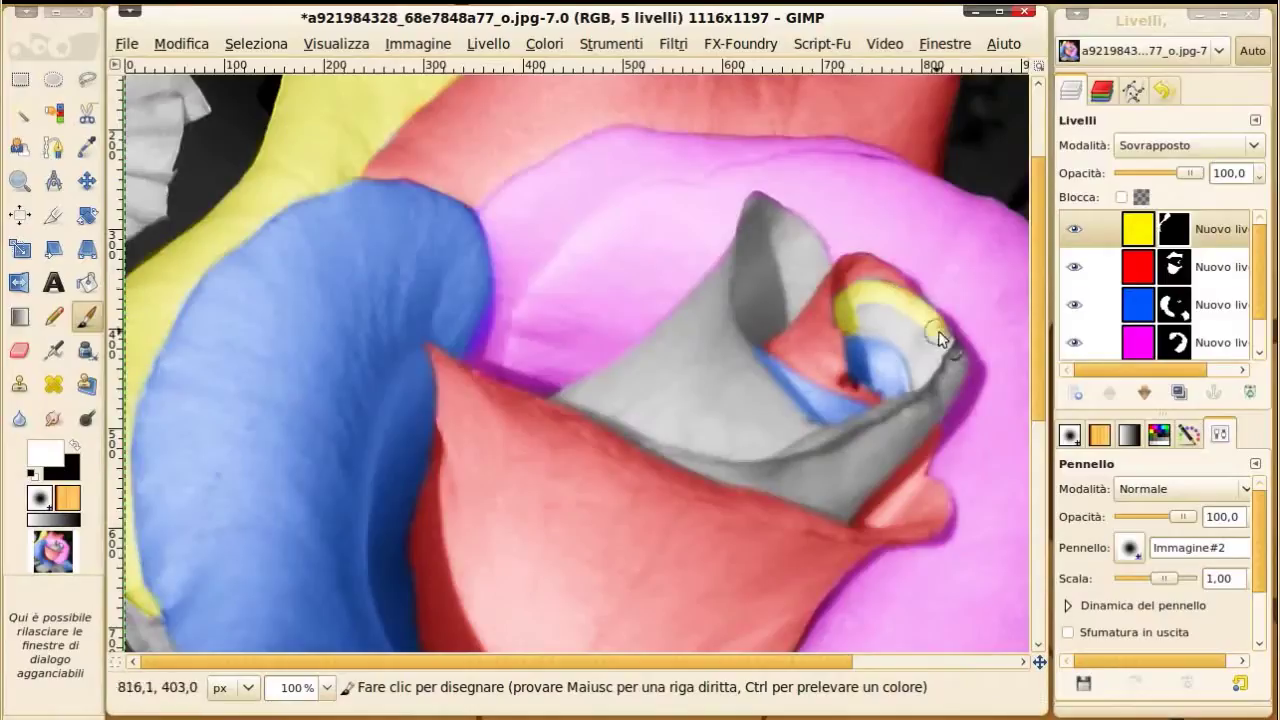
pyautogui.moveTo(919, 384); pyautogui.dragTo(911, 335)
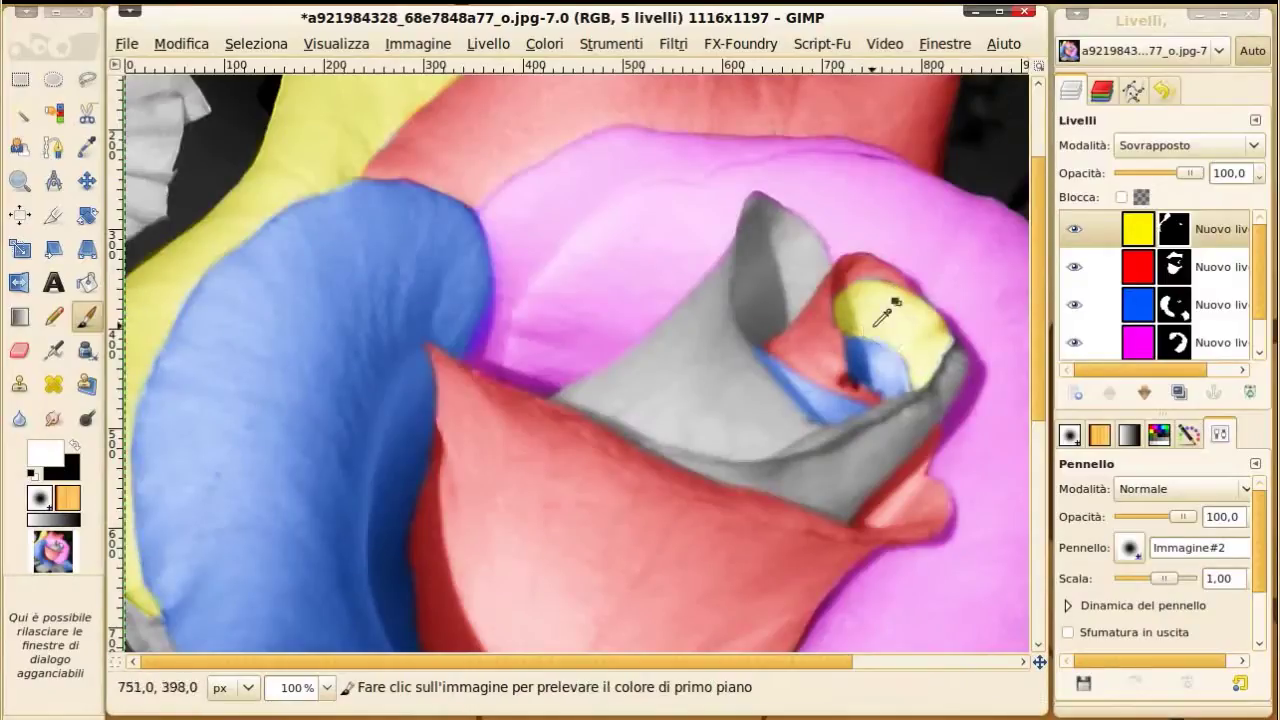
pyautogui.press('-')
pyautogui.press('-')
pyautogui.press('-')
# Step: Fill a new transparent layer with green, set it to Overlay, and add a black mask
pyautogui.click(1076, 396)
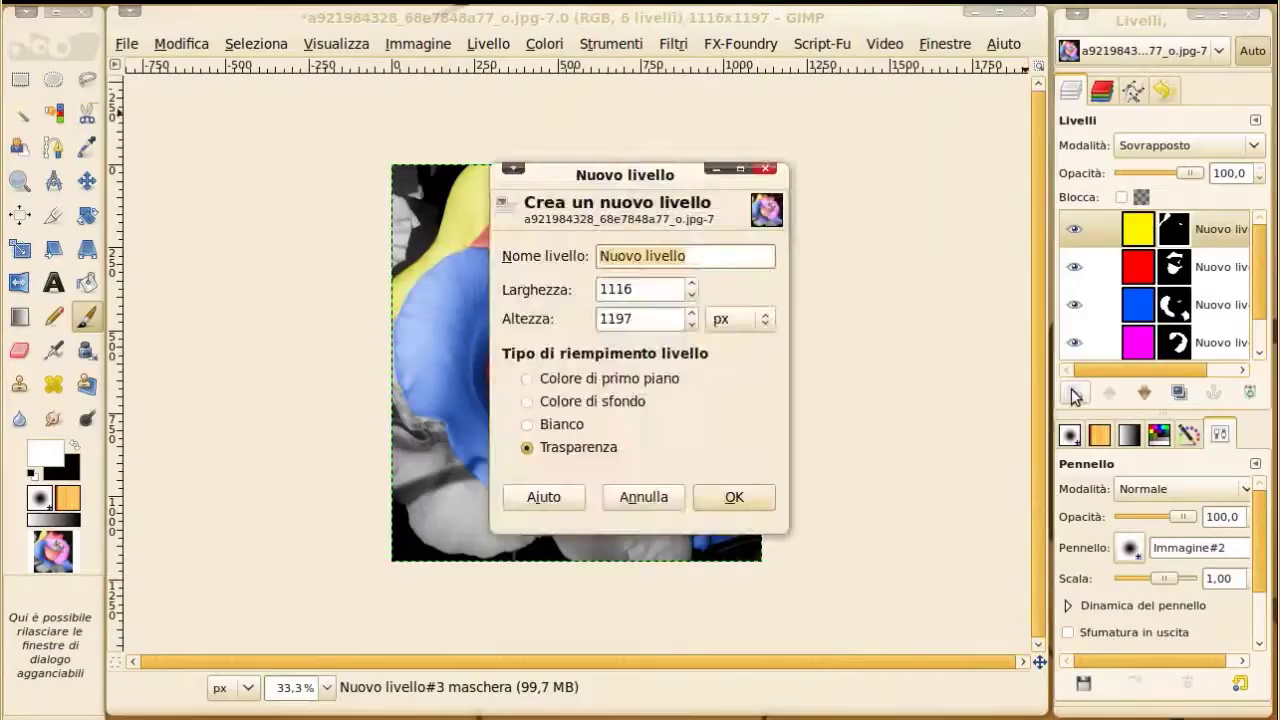
pyautogui.click(740, 502)
pyautogui.hotkey('shift', 'b')
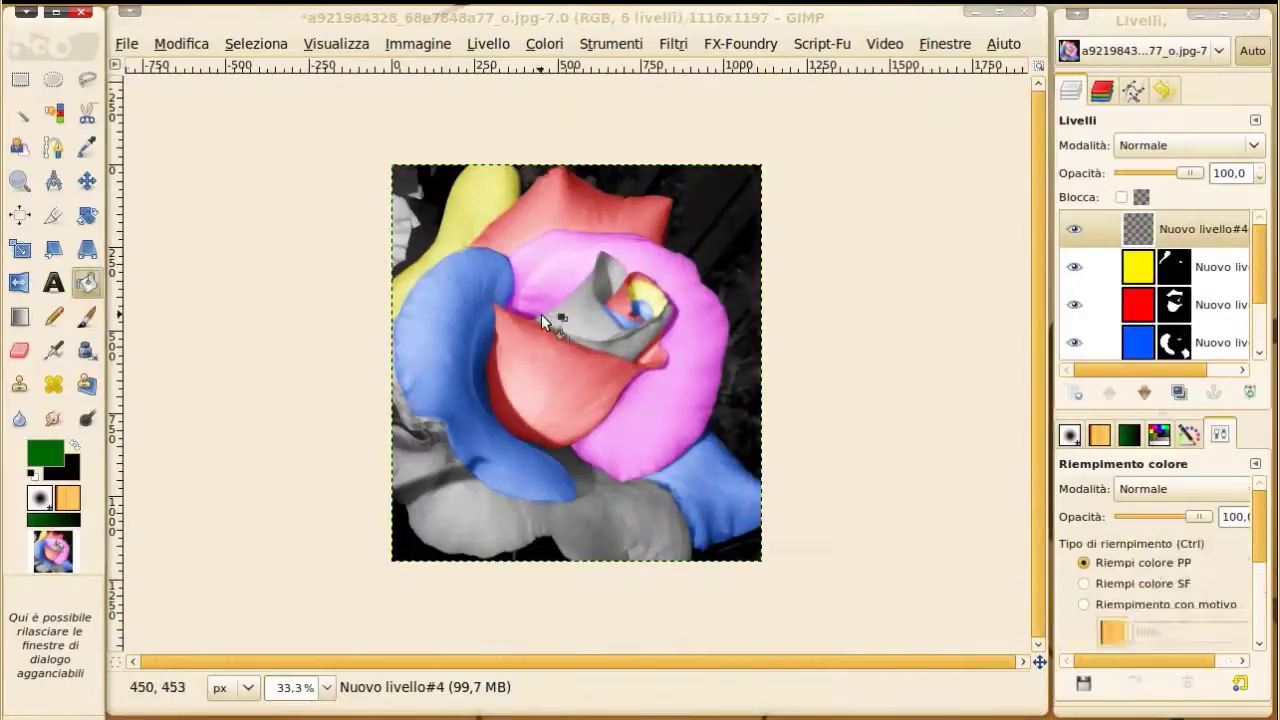
pyautogui.click(541, 321)
pyautogui.click(1185, 145)
pyautogui.click(1150, 289)
pyautogui.rightClick(1160, 230)
pyautogui.click(970, 506)
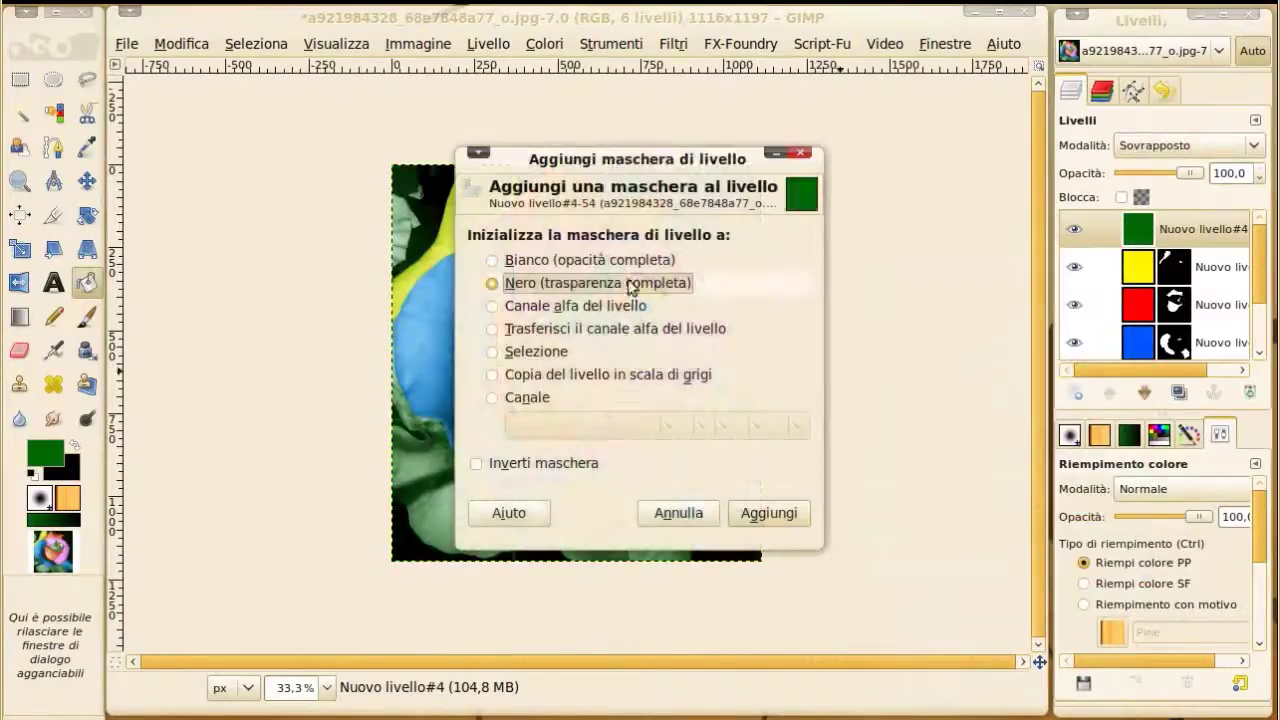
pyautogui.click(769, 512)
# Step: Paint white on the mask to turn the lower-left leaves and bottom grey petal green
pyautogui.press('d')
pyautogui.press('x')
pyautogui.press('p')
pyautogui.press('+')
pyautogui.press('+')
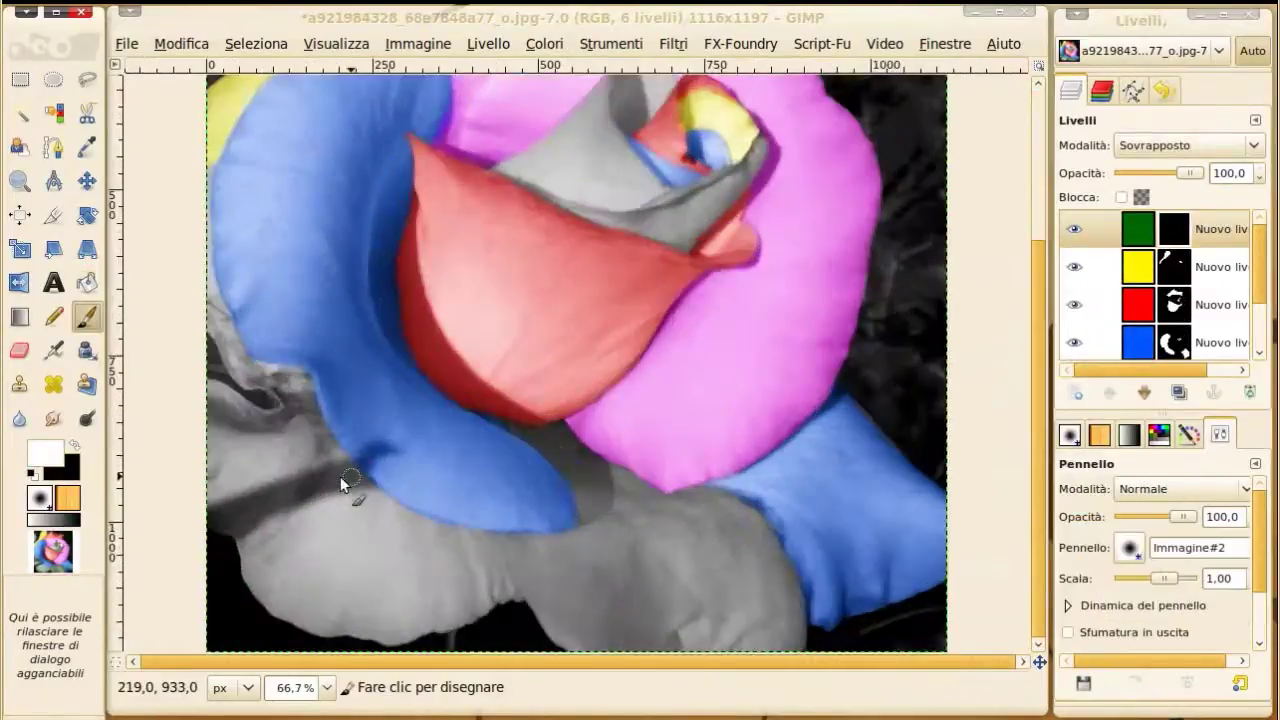
pyautogui.moveTo(264, 482); pyautogui.dragTo(193, 208)
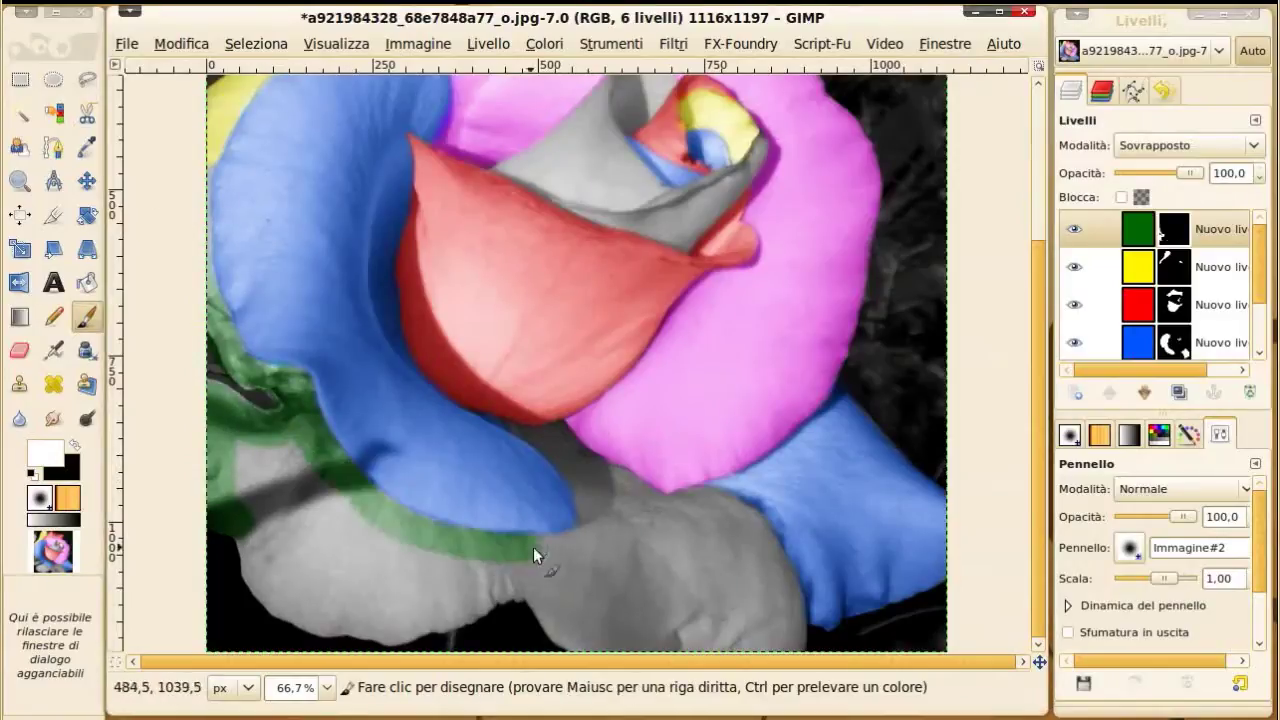
pyautogui.moveTo(258, 565)
pyautogui.mouseDown()
pyautogui.moveTo(423, 537)
pyautogui.moveTo(437, 594)
pyautogui.moveTo(240, 450)
pyautogui.moveTo(395, 462)
pyautogui.mouseUp()
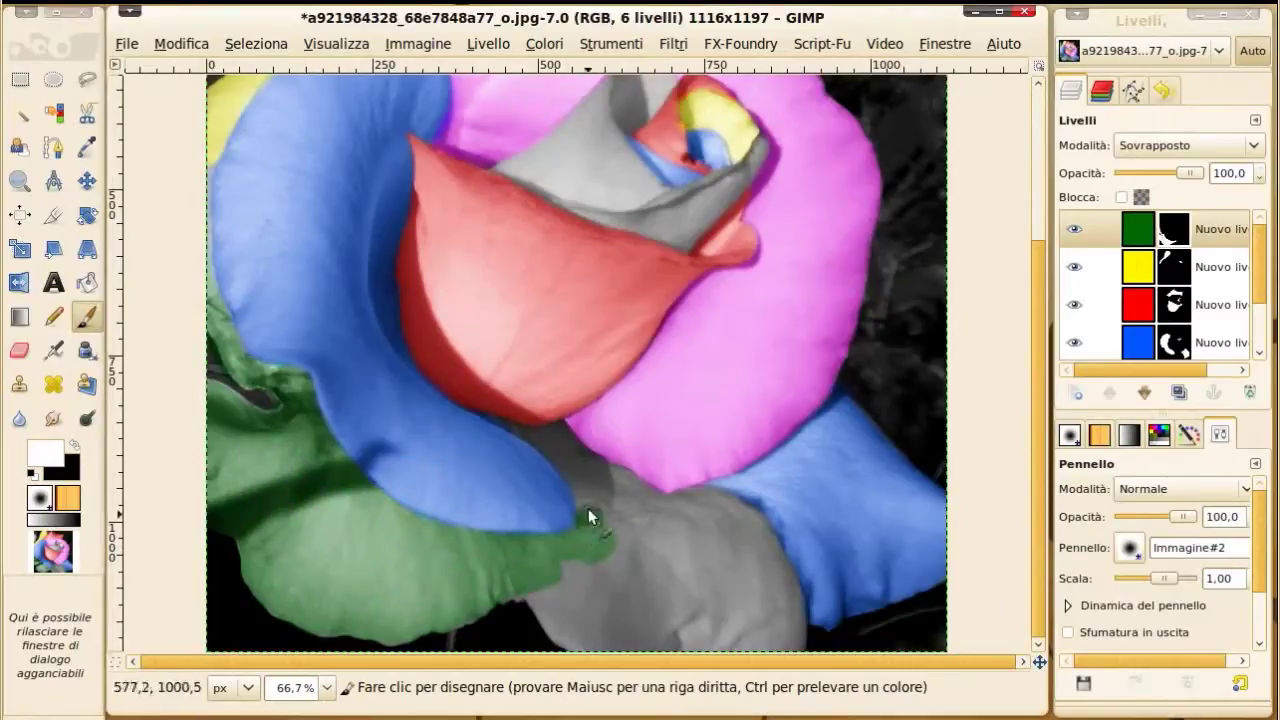
pyautogui.moveTo(588, 508); pyautogui.dragTo(752, 535)
pyautogui.moveTo(709, 644); pyautogui.dragTo(533, 588)
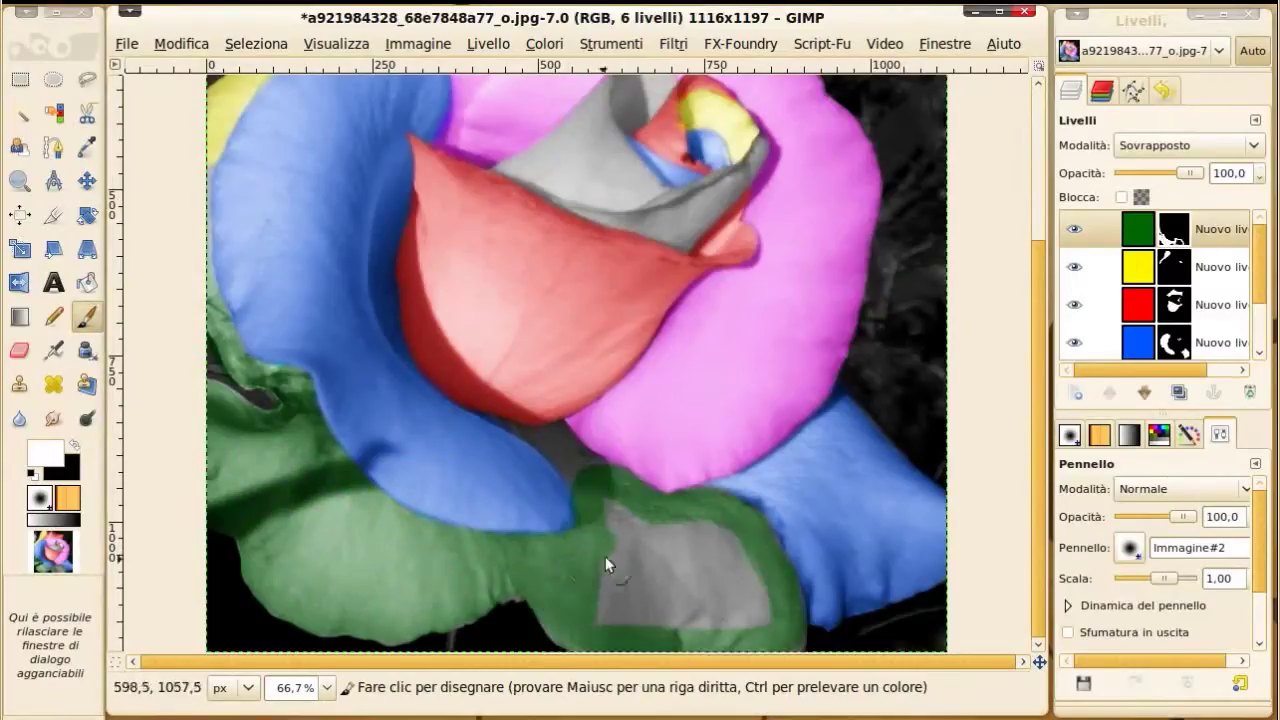
# Step: Paint green between the blue and pink petals and over the remaining grey patch
pyautogui.keyDown('ctrl'); pyautogui.scroll(2, 555, 428); pyautogui.keyUp('ctrl')
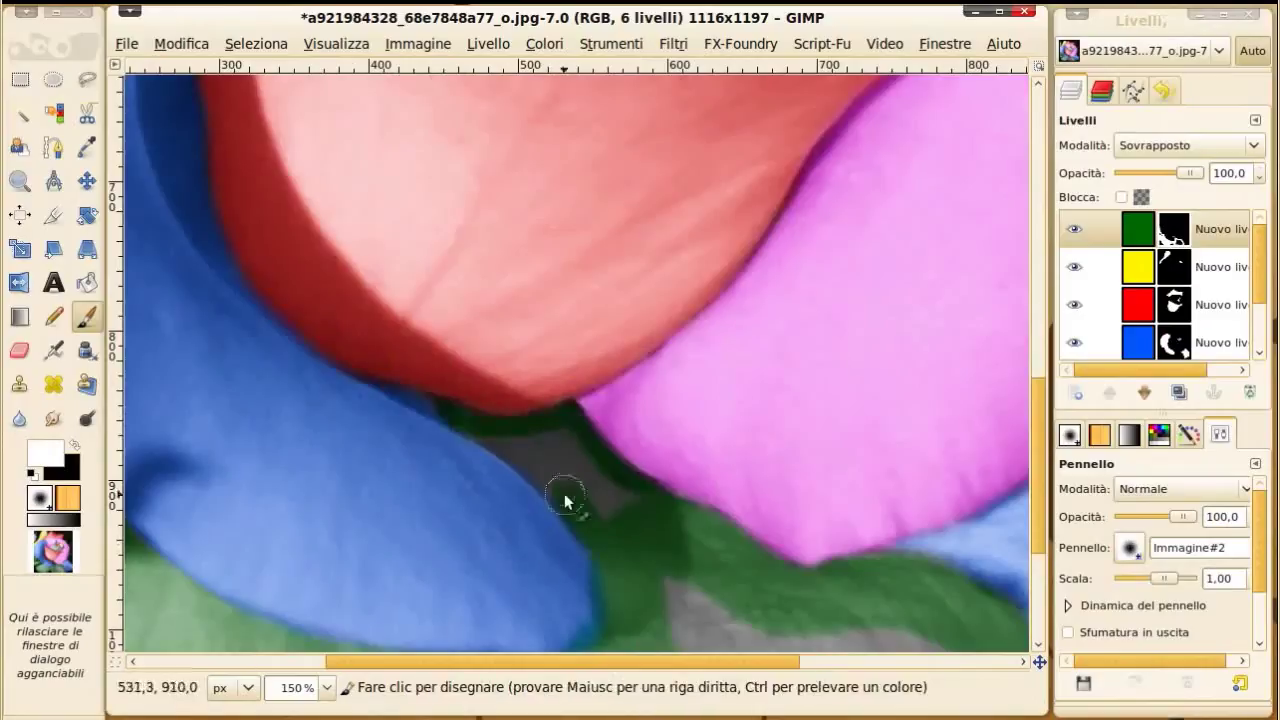
pyautogui.moveTo(580, 517); pyautogui.dragTo(461, 423)
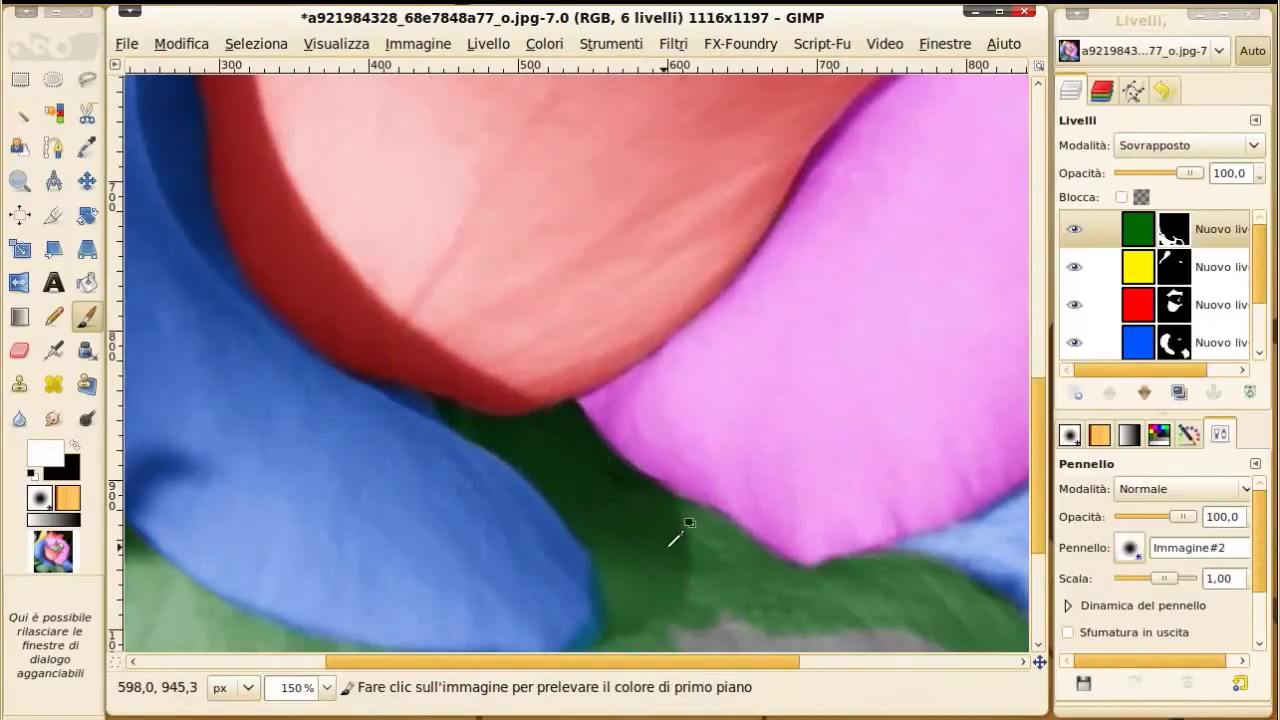
pyautogui.keyDown('ctrl'); pyautogui.scroll(-5, 680, 560); pyautogui.keyUp('ctrl')
pyautogui.keyDown('ctrl'); pyautogui.scroll(2, 613, 567); pyautogui.keyUp('ctrl')
pyautogui.moveTo(613, 567)
pyautogui.mouseDown()
pyautogui.moveTo(718, 557)
pyautogui.moveTo(618, 532)
pyautogui.moveTo(685, 535)
pyautogui.mouseUp()
pyautogui.keyDown('ctrl'); pyautogui.scroll(2, 590, 350); pyautogui.keyUp('ctrl')
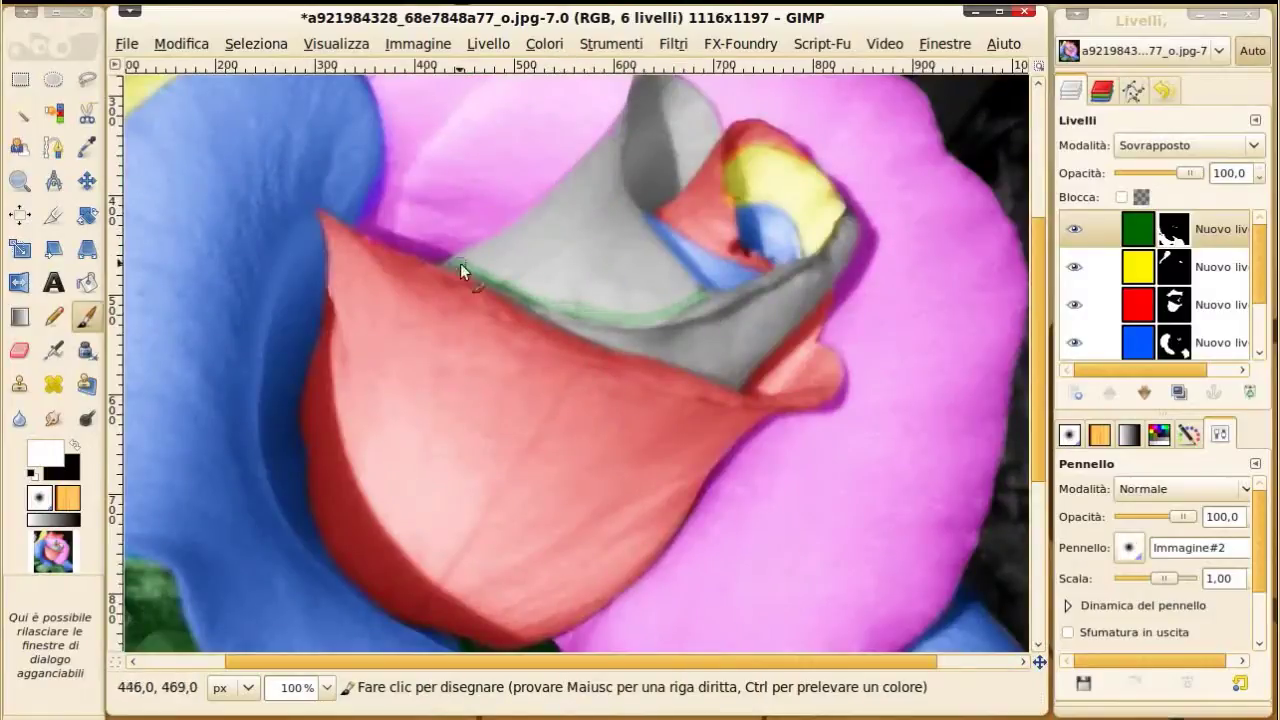
# Step: Turn the inner grey petal green along its top and lower edges
pyautogui.moveTo(473, 257); pyautogui.dragTo(625, 140)
pyautogui.scroll(5, 630, 157)
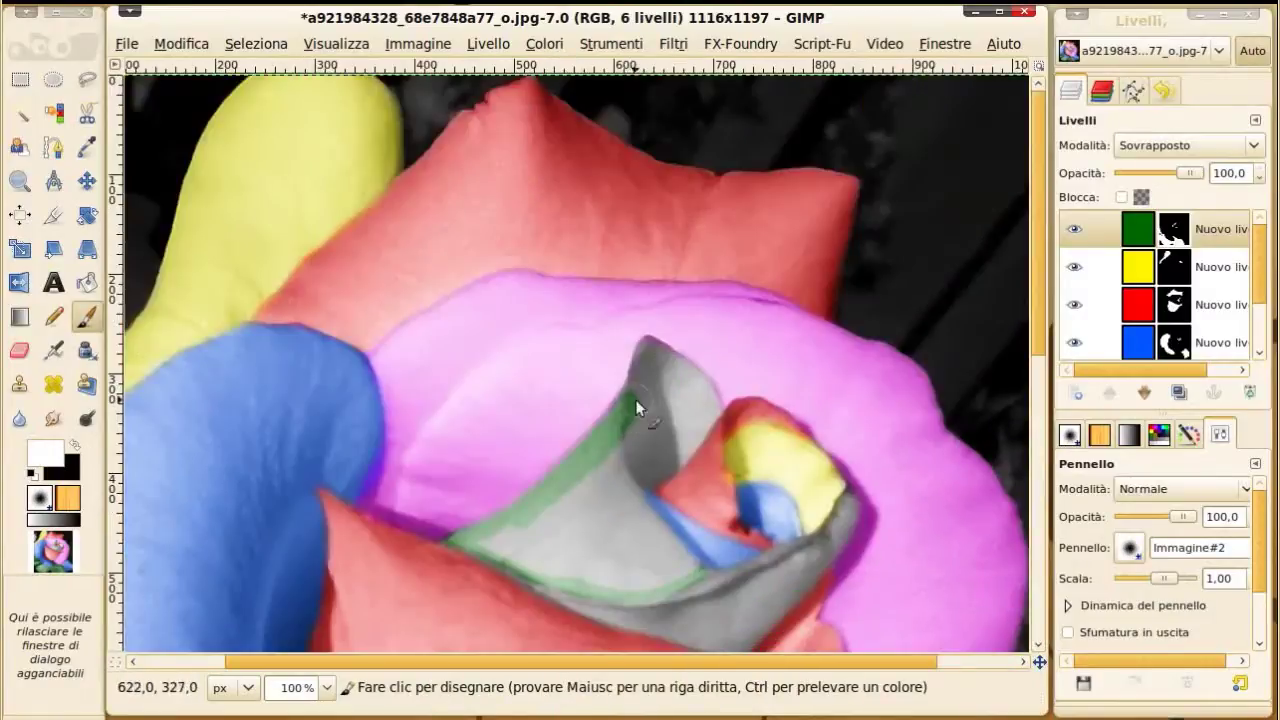
pyautogui.moveTo(637, 406); pyautogui.dragTo(677, 455)
pyautogui.moveTo(614, 584); pyautogui.dragTo(490, 547)
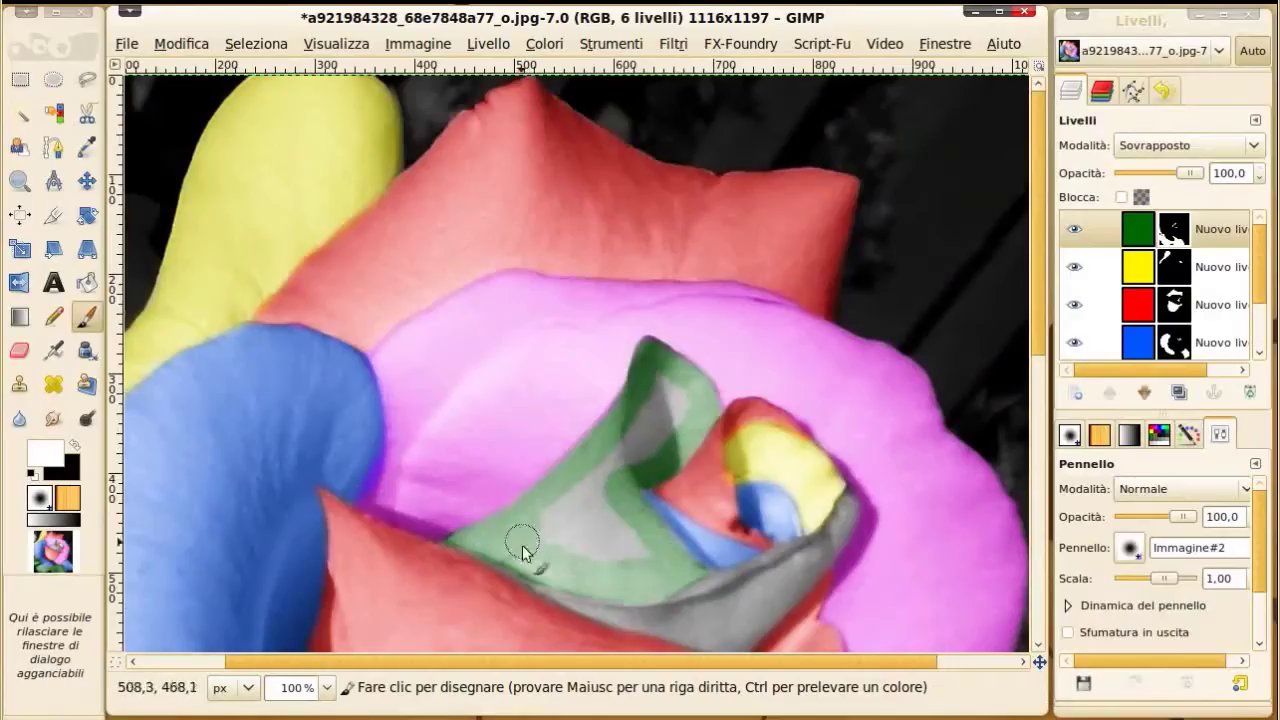
pyautogui.moveTo(559, 527)
pyautogui.mouseDown()
pyautogui.moveTo(614, 480)
pyautogui.moveTo(628, 538)
pyautogui.mouseUp()
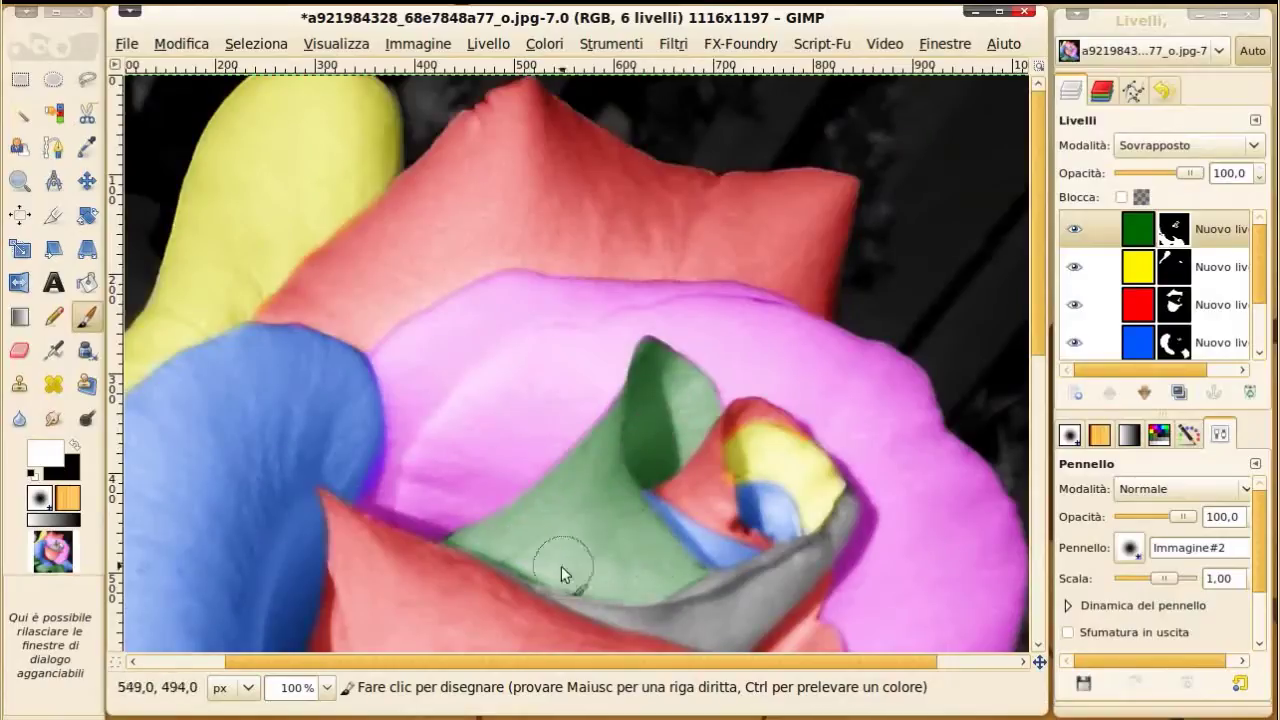
pyautogui.scroll(-3, 600, 559)
pyautogui.click(1076, 392)
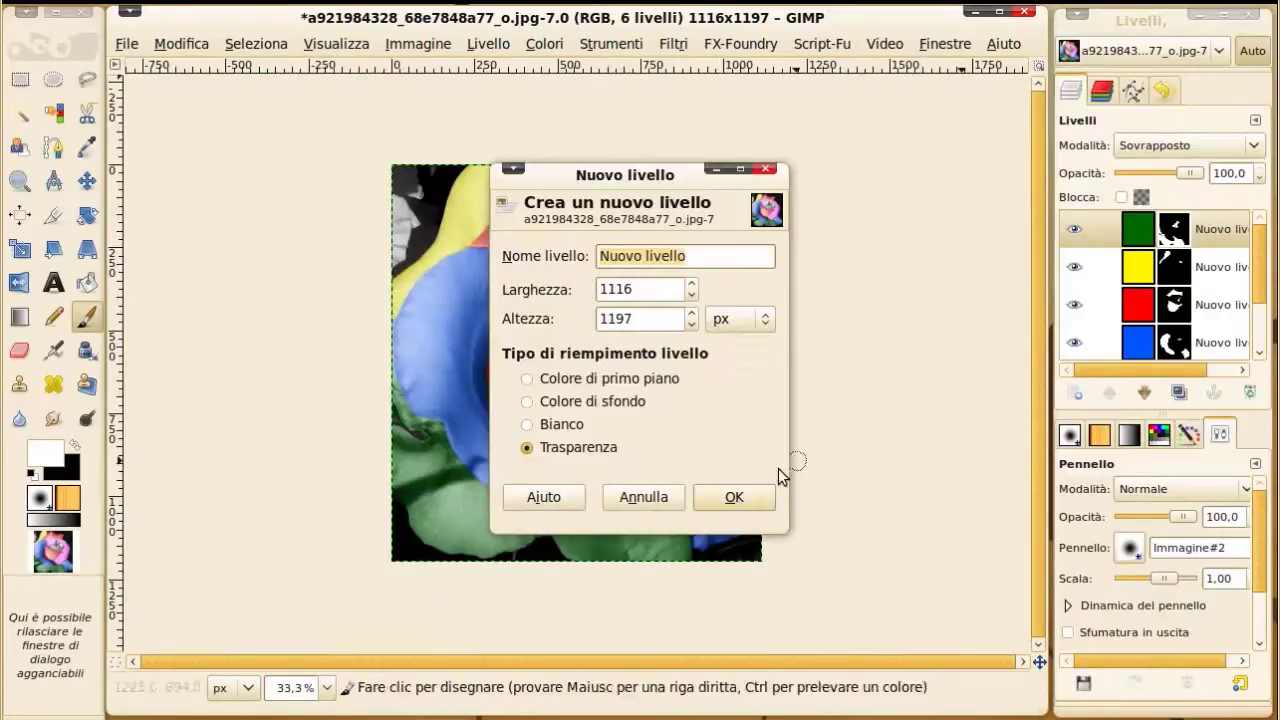
# Step: Fill a new transparent layer with an orange-yellow colour
pyautogui.click(734, 497)
pyautogui.click(45, 455)
pyautogui.click(846, 497)
pyautogui.hotkey('shift', 'b')
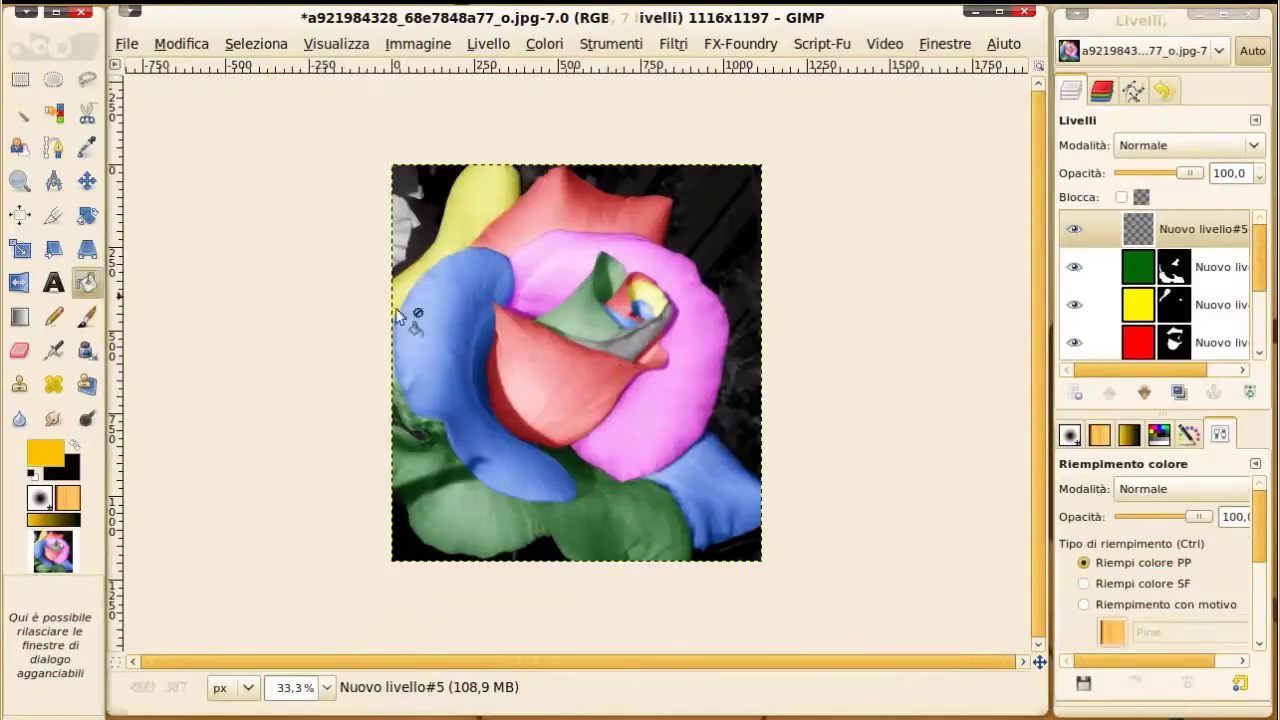
pyautogui.click(398, 316)
# Step: Set the orange layer to Overlay and give it a black layer mask
pyautogui.click(1185, 145)
pyautogui.click(1157, 289)
pyautogui.rightClick(1145, 238)
pyautogui.click(960, 505)
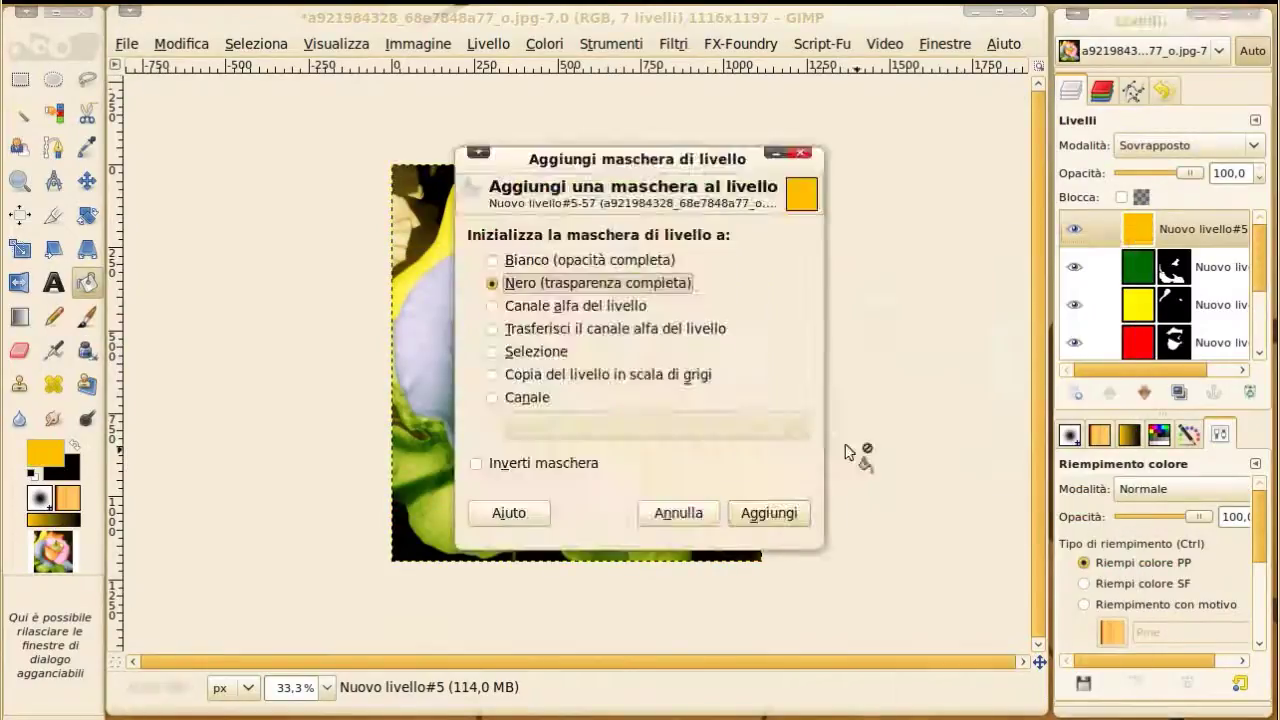
pyautogui.click(788, 515)
# Step: At 200% zoom, paint white over the grey band to tint it orange
pyautogui.press('d')
pyautogui.press('x')
pyautogui.press('p')
pyautogui.press('2')
pyautogui.moveTo(905, 350)
pyautogui.mouseDown()
pyautogui.moveTo(743, 440)
pyautogui.moveTo(545, 372)
pyautogui.mouseUp()
pyautogui.keyDown('shift'); pyautogui.click(412, 332); pyautogui.keyUp('shift')
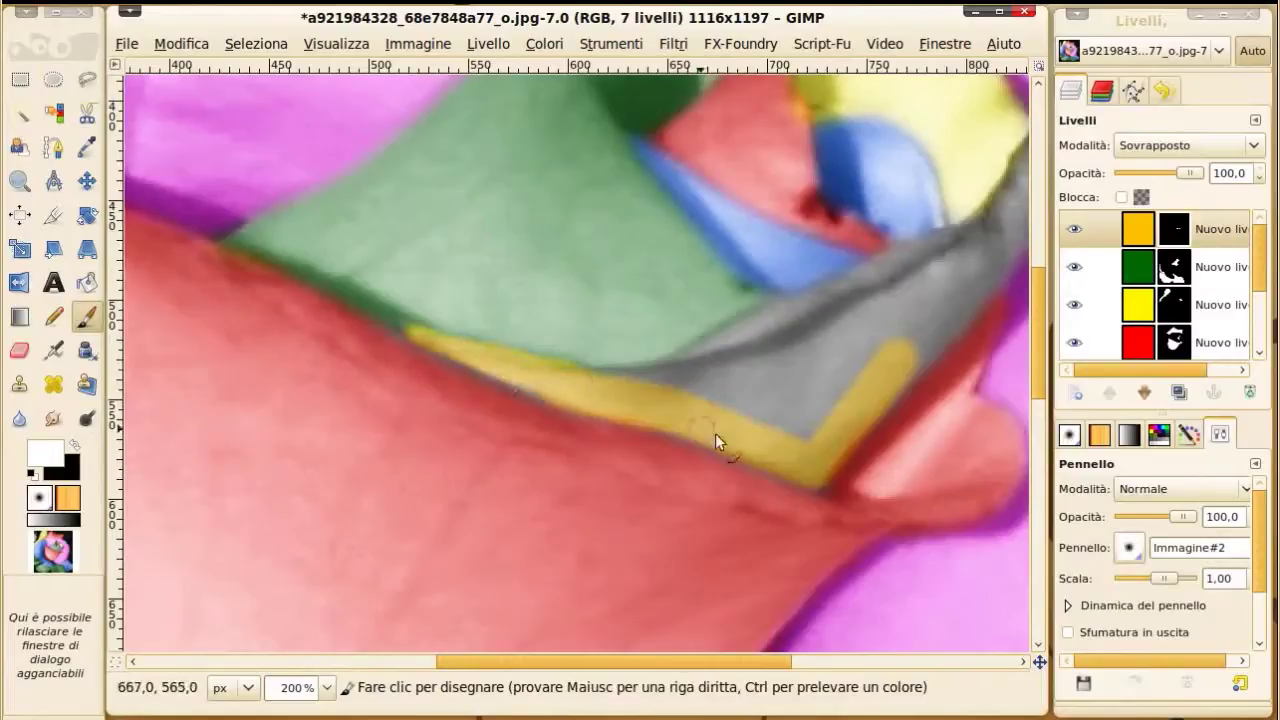
pyautogui.moveTo(726, 350)
pyautogui.mouseDown()
pyautogui.moveTo(929, 329)
pyautogui.moveTo(730, 409)
pyautogui.moveTo(874, 329)
pyautogui.mouseUp()
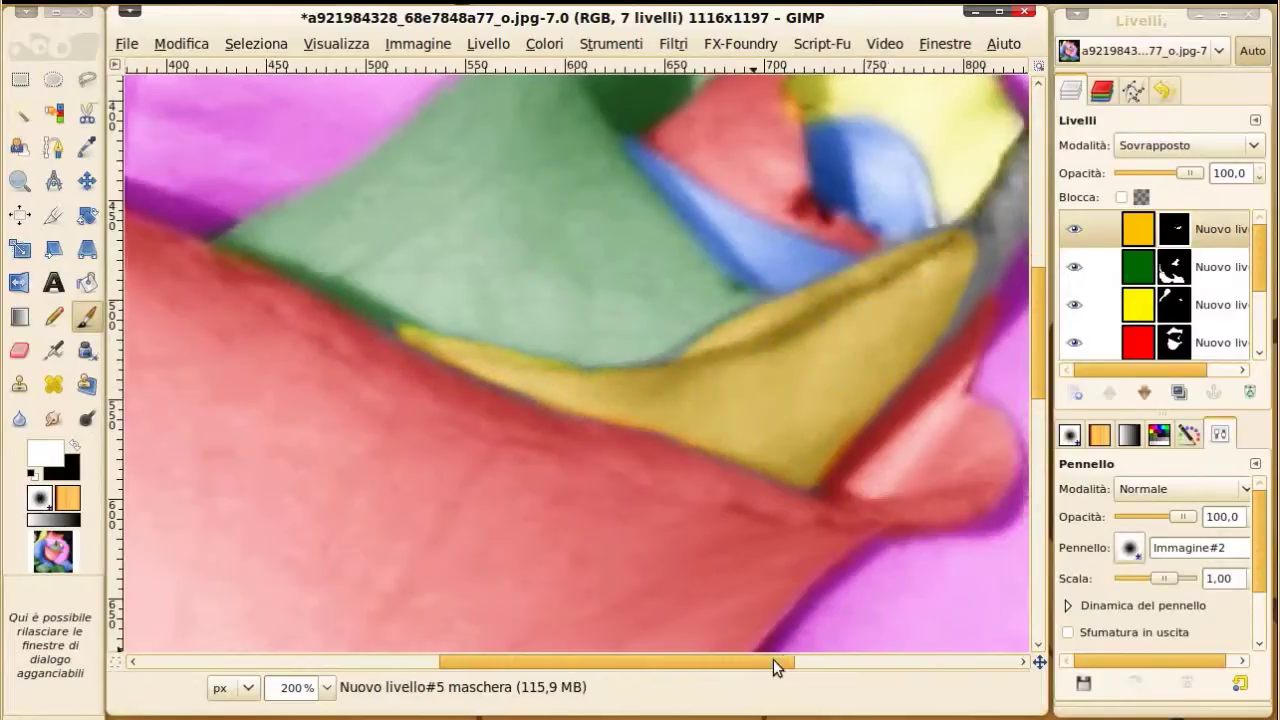
pyautogui.moveTo(770, 661); pyautogui.dragTo(900, 661)
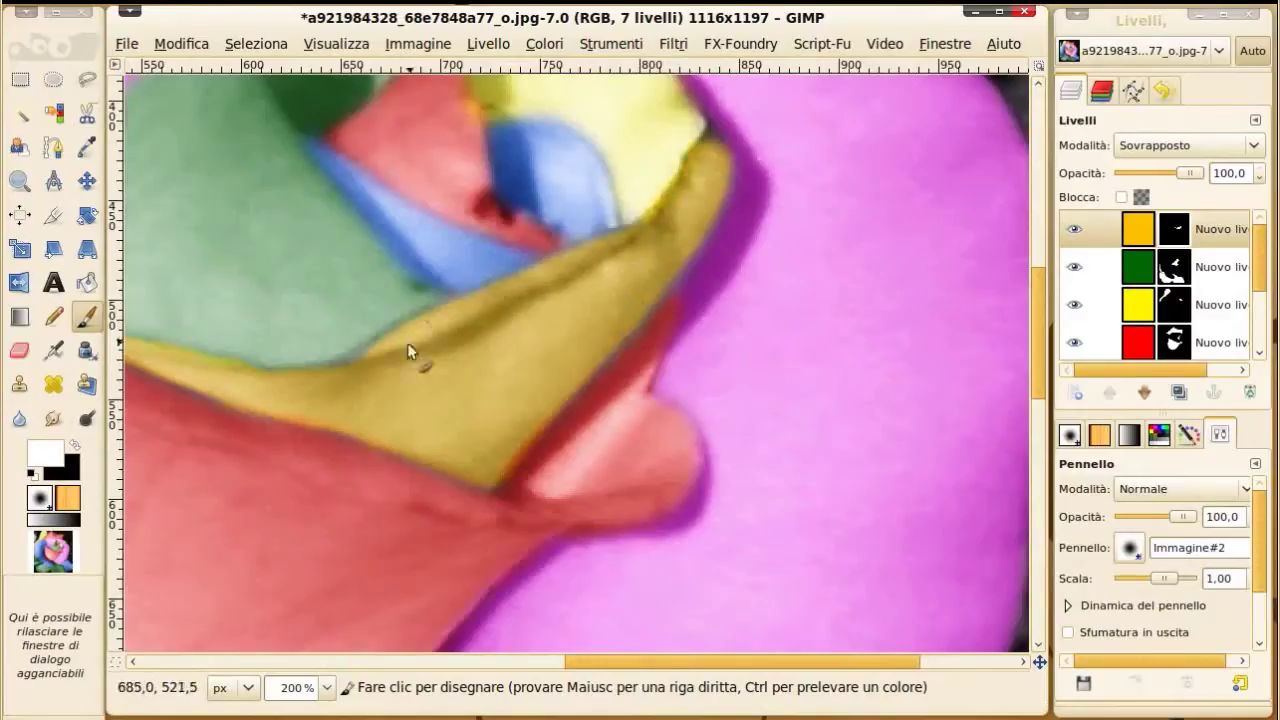
pyautogui.press('x')
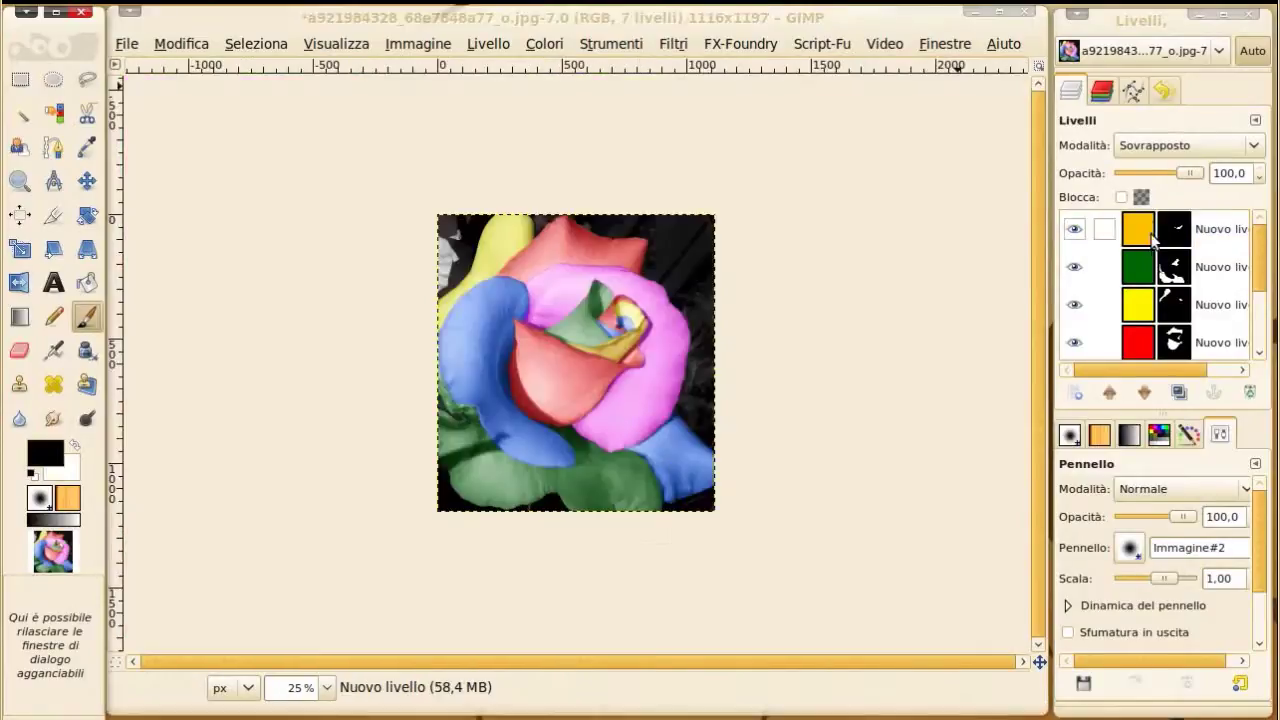
# Step: Switch the orange, green and yellow colour layers' blend mode to Normal
pyautogui.click(1146, 233)
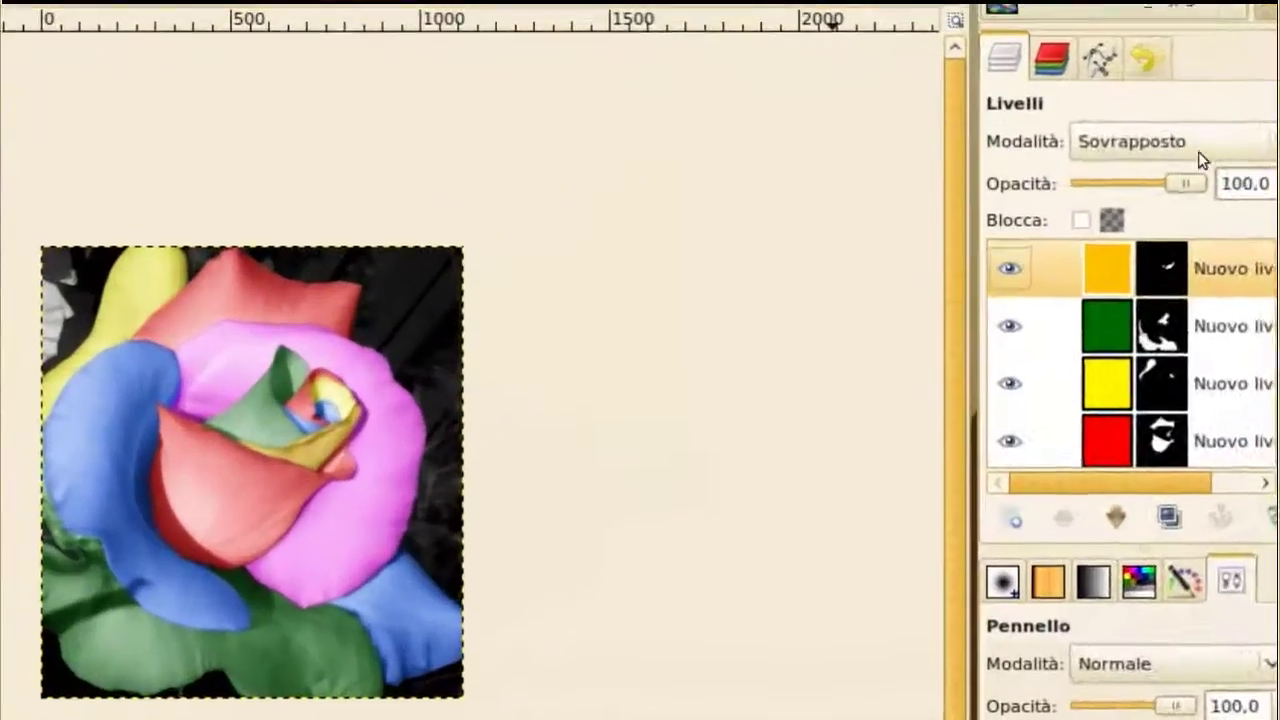
pyautogui.click(1192, 146)
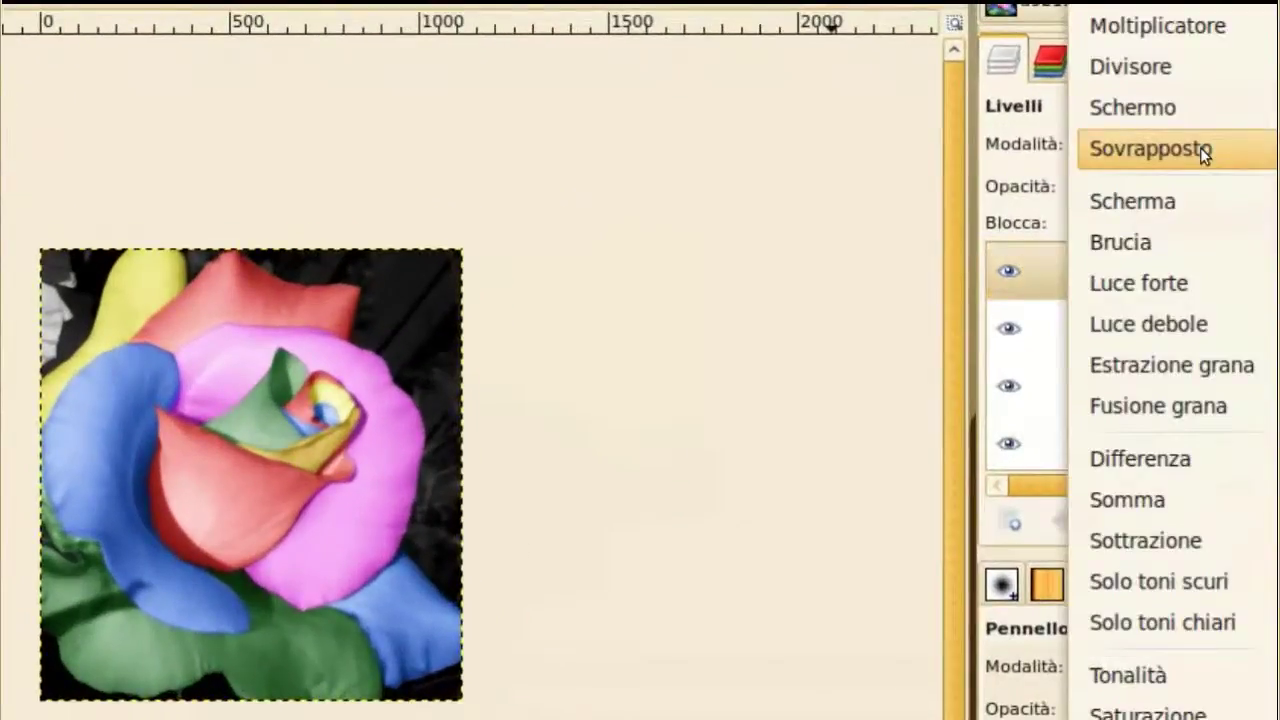
pyautogui.click(1183, 10)
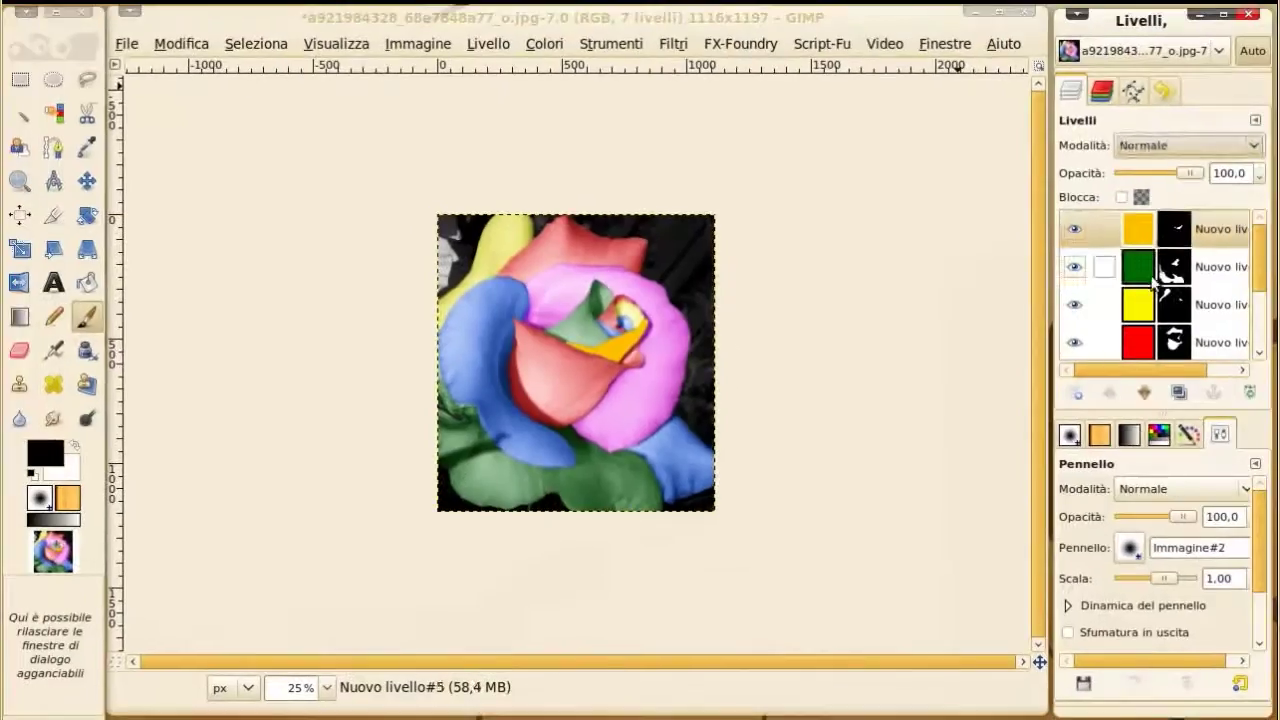
pyautogui.click(1100, 267)
pyautogui.click(1152, 155)
pyautogui.click(1183, 12)
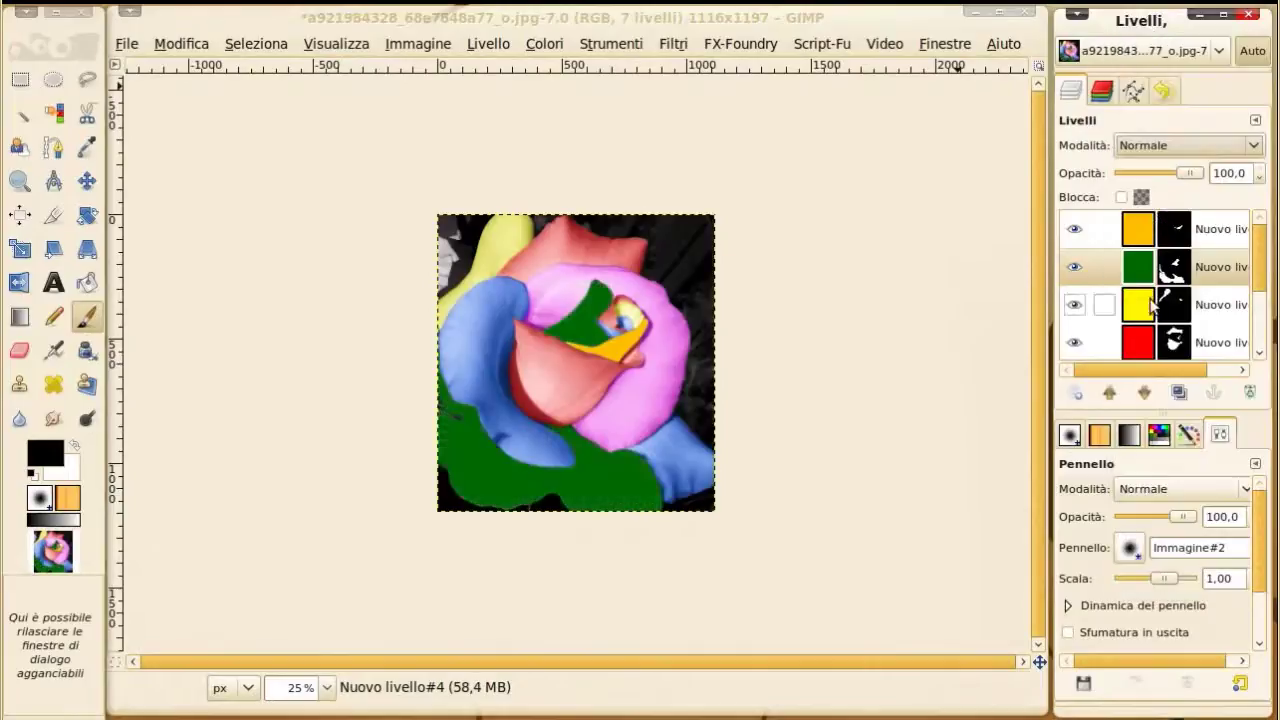
pyautogui.click(1150, 305)
pyautogui.click(1152, 155)
pyautogui.click(1183, 12)
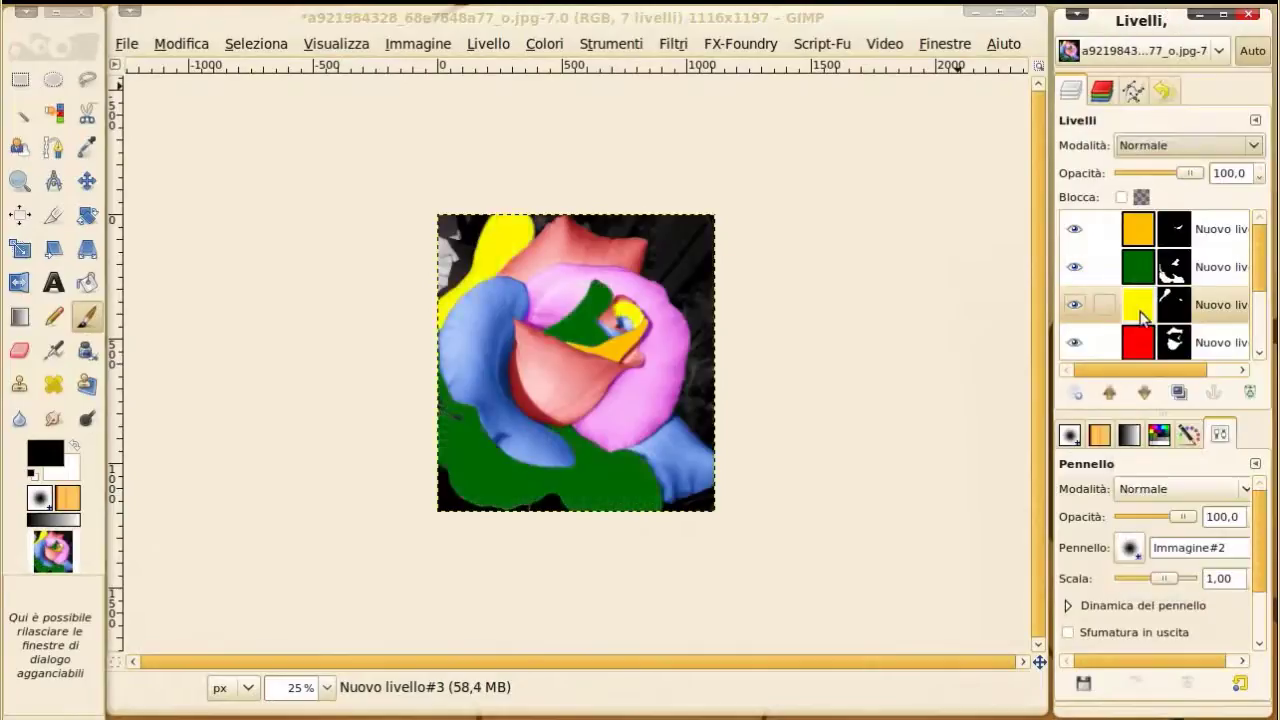
# Step: Switch the red, blue and magenta colour layers' blend mode to Normal
pyautogui.click(1140, 341)
pyautogui.click(1170, 155)
pyautogui.click(1183, 10)
pyautogui.scroll(-1, 1140, 300)
pyautogui.click(1138, 322)
pyautogui.click(1136, 158)
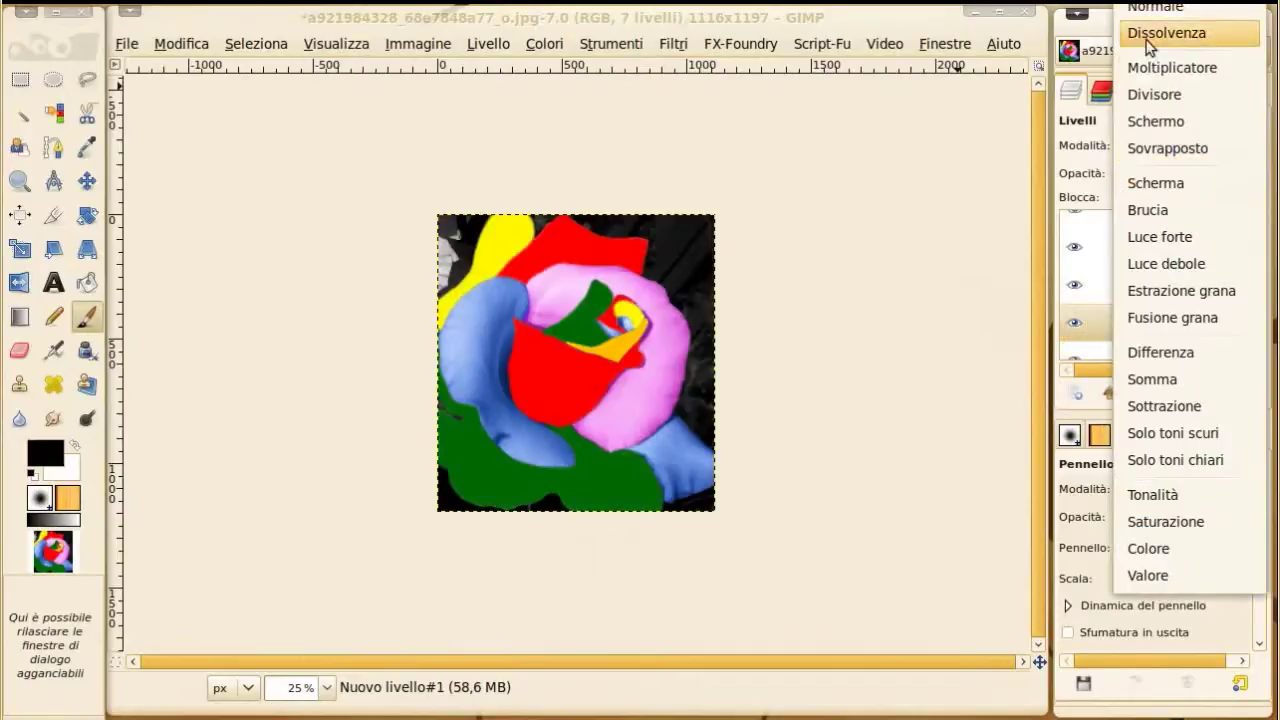
pyautogui.click(1125, 12)
pyautogui.scroll(-1, 1140, 300)
pyautogui.scroll(-1, 1140, 300)
pyautogui.click(1145, 313)
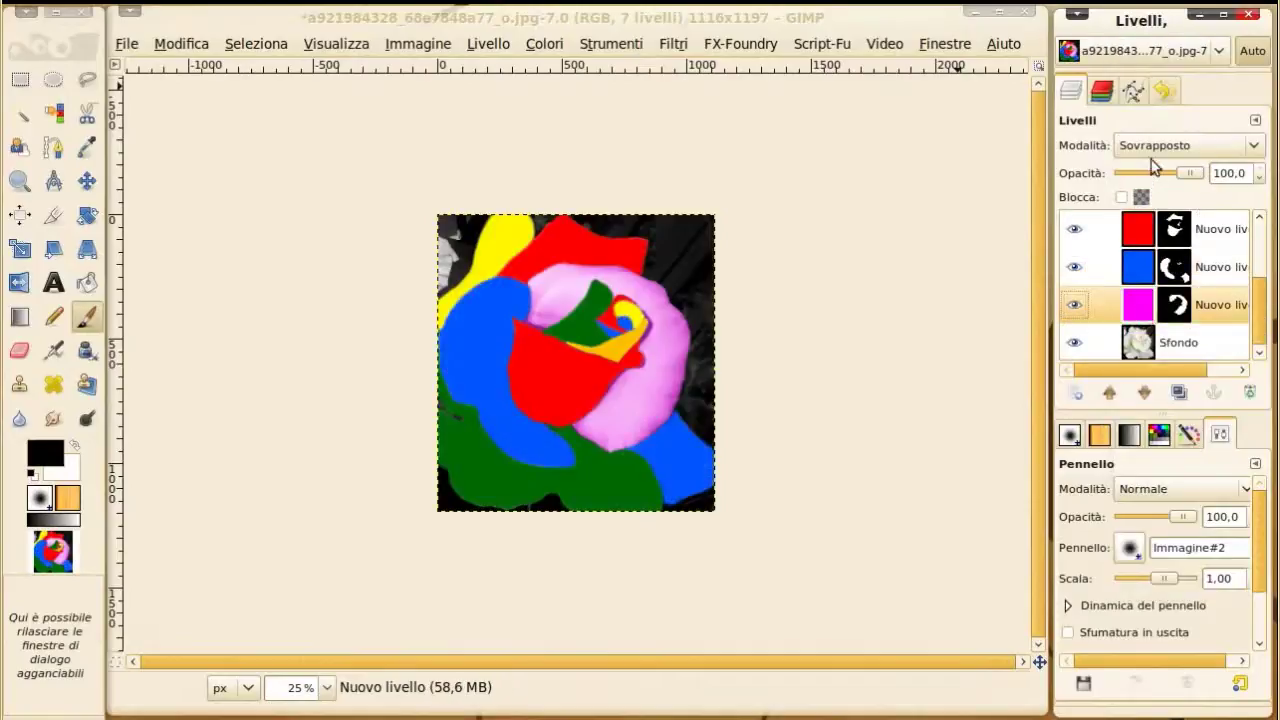
pyautogui.click(1150, 155)
pyautogui.click(1140, 10)
# Step: Hide the grey Sfondo layer and create a merged layer from everything visible
pyautogui.click(1074, 342)
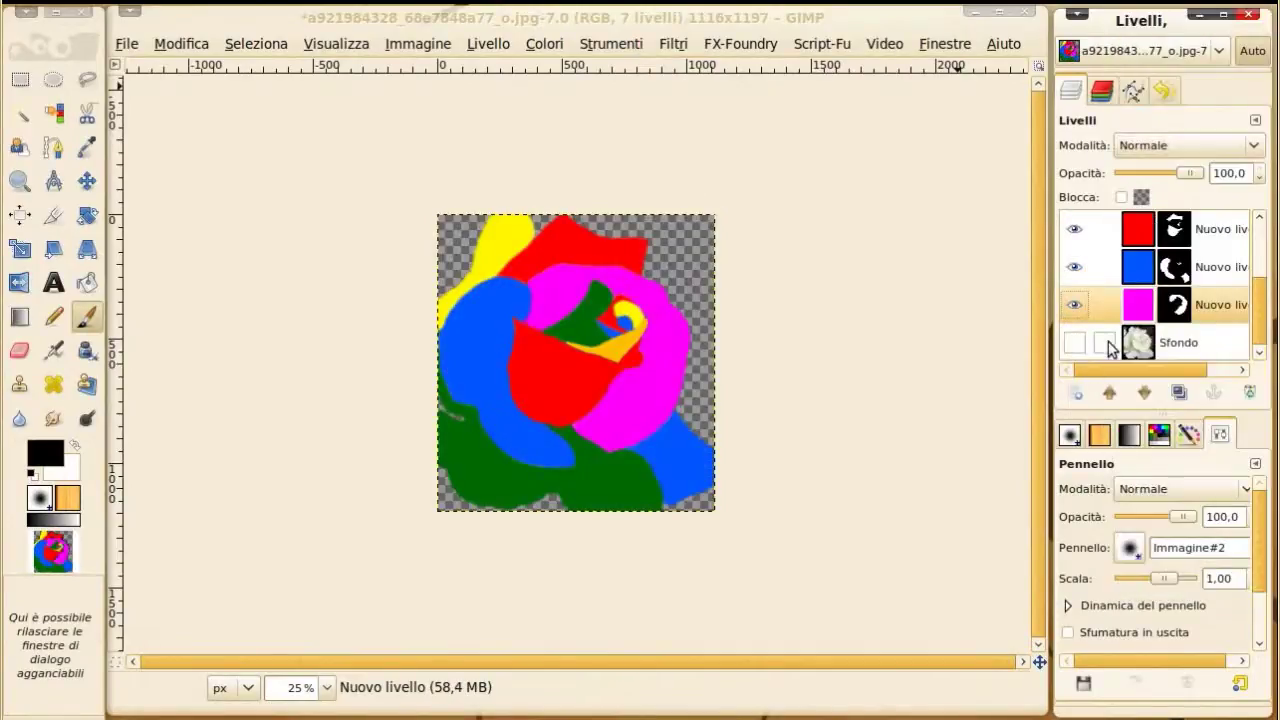
pyautogui.scroll(3, 1258, 327)
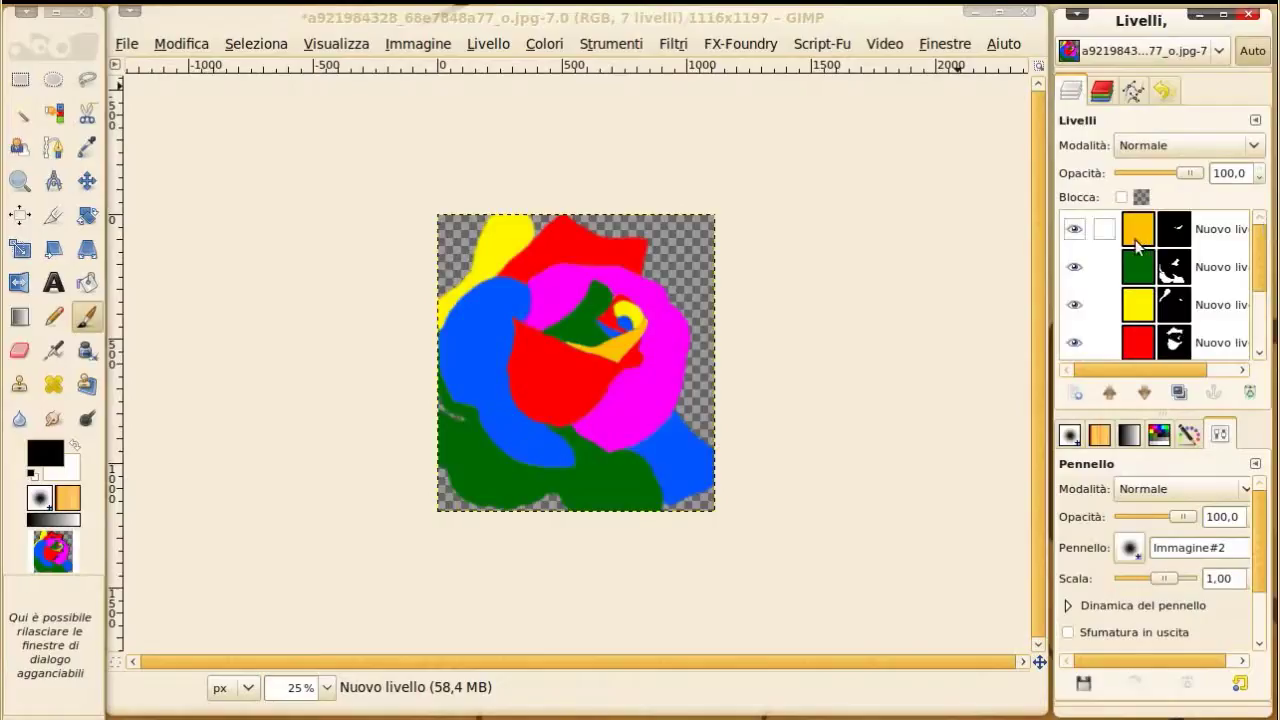
pyautogui.rightClick(1137, 246)
pyautogui.click(945, 316)
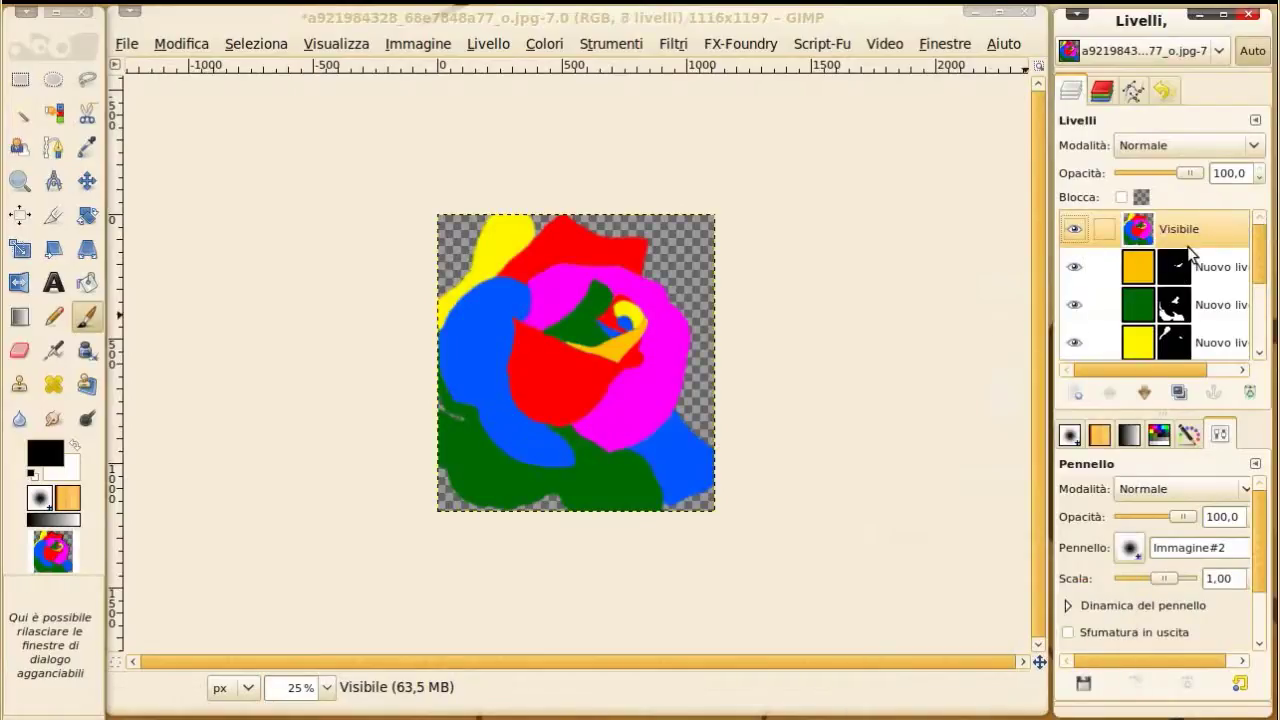
# Step: Turn the Visibile layer's alpha into a selection, add a freehand area, and hide the colour layers
pyautogui.rightClick(1147, 230)
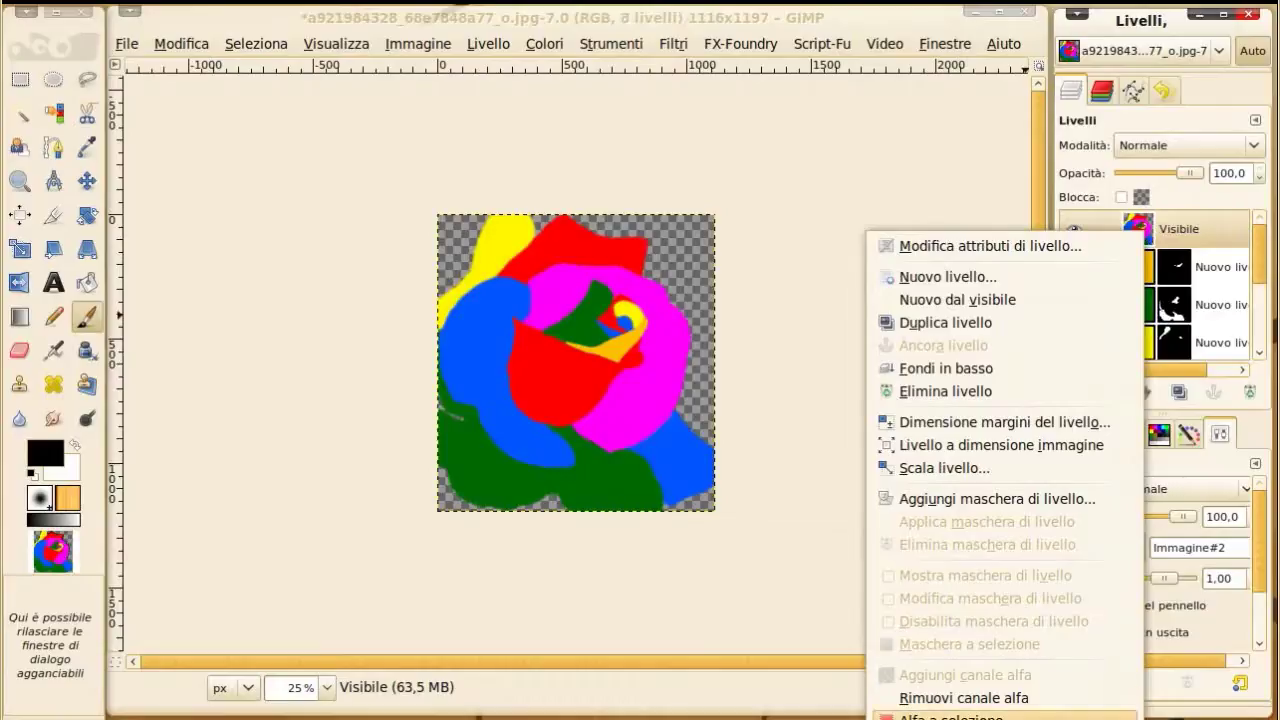
pyautogui.click(940, 716)
pyautogui.click(87, 79)
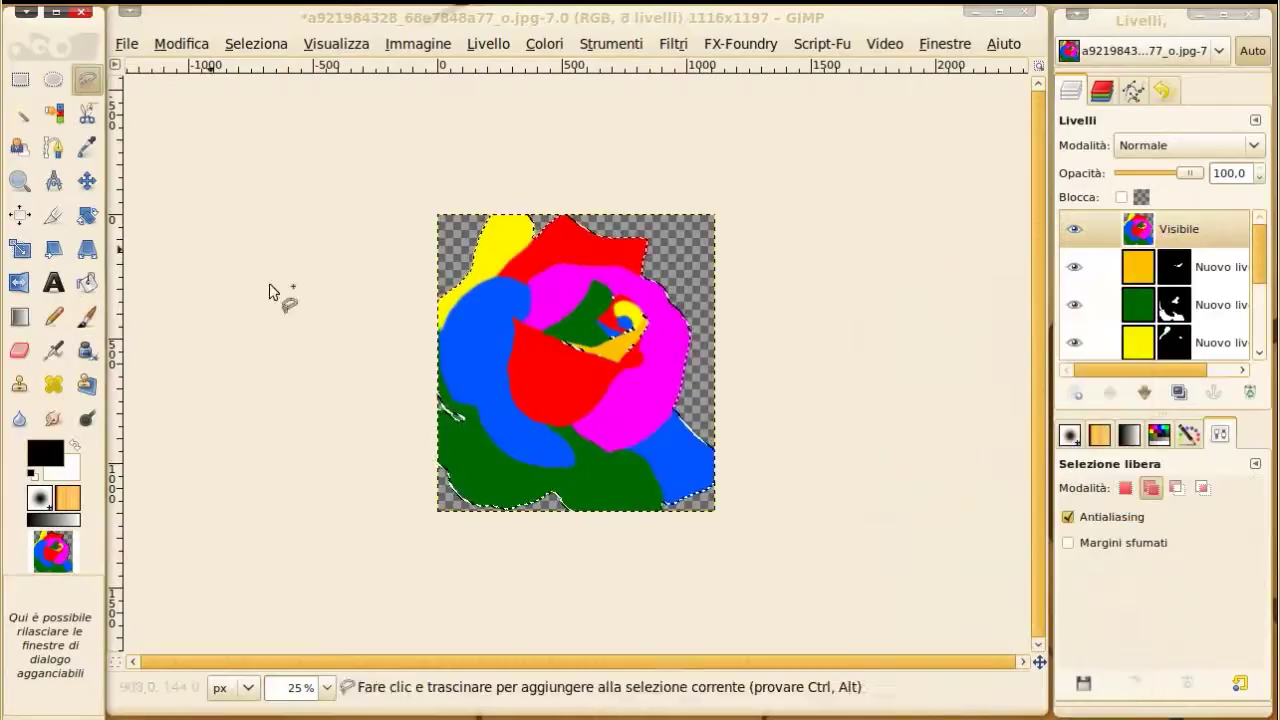
pyautogui.moveTo(527, 320); pyautogui.dragTo(536, 315)
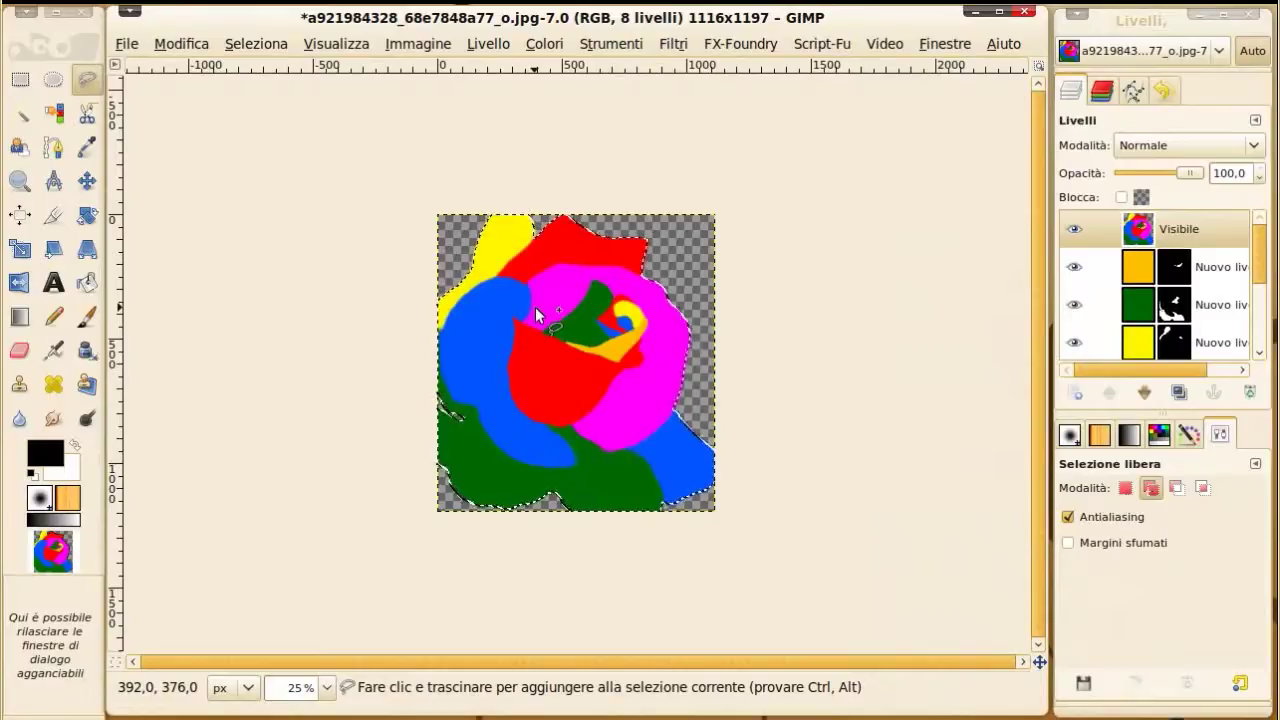
pyautogui.moveTo(1257, 255); pyautogui.dragTo(1260, 318)
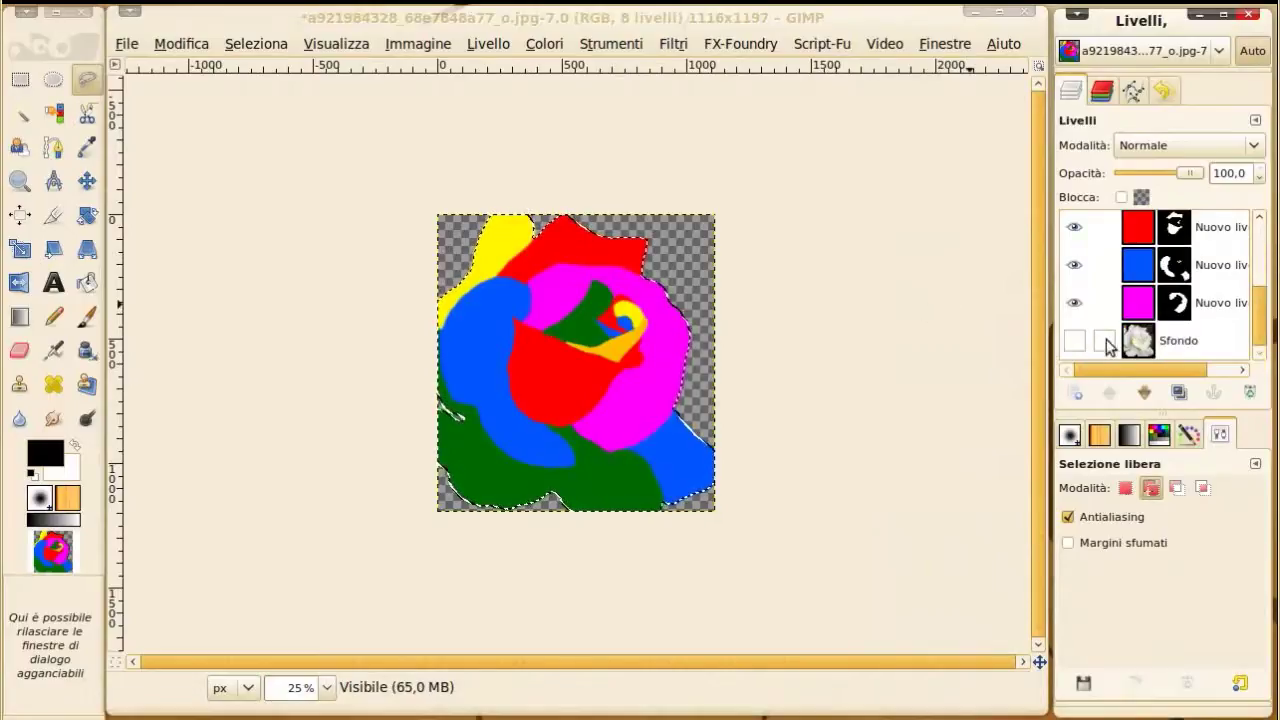
pyautogui.keyDown('shift'); pyautogui.click(1075, 341); pyautogui.keyUp('shift')
pyautogui.click(255, 44)
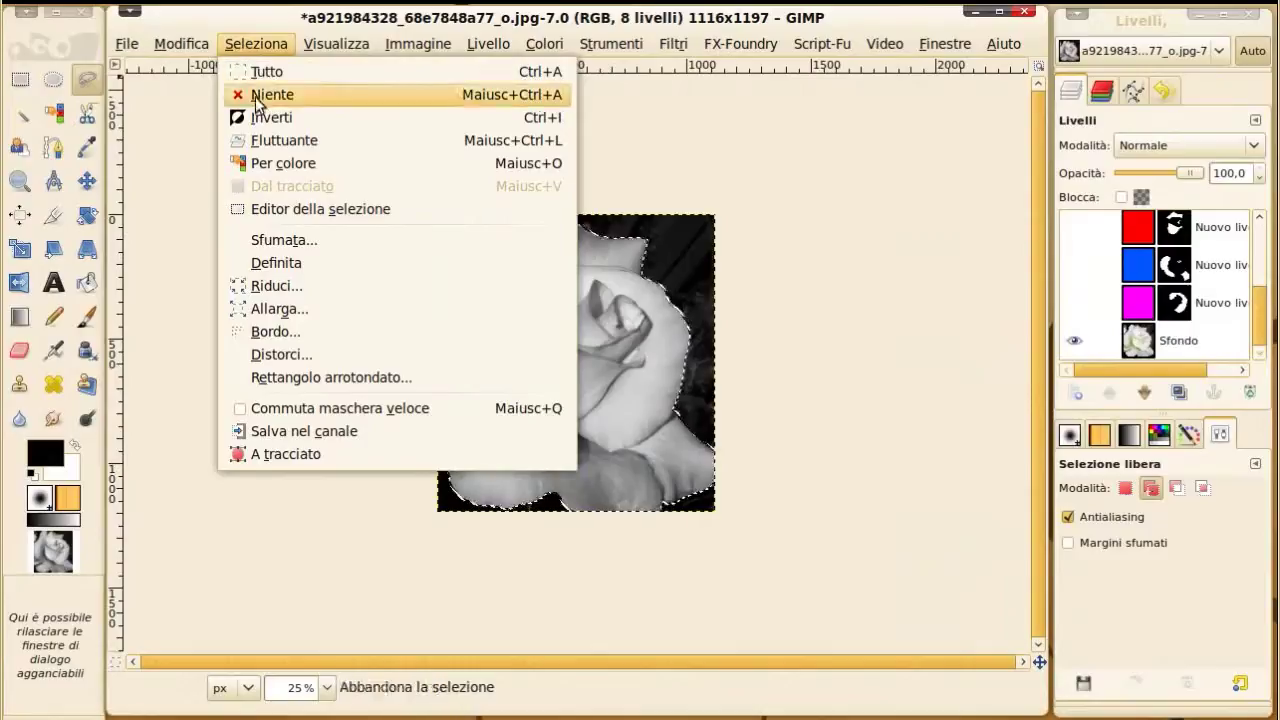
# Step: Invert the selection, erase the dark surroundings from Sfondo, then select nothing
pyautogui.click(265, 123)
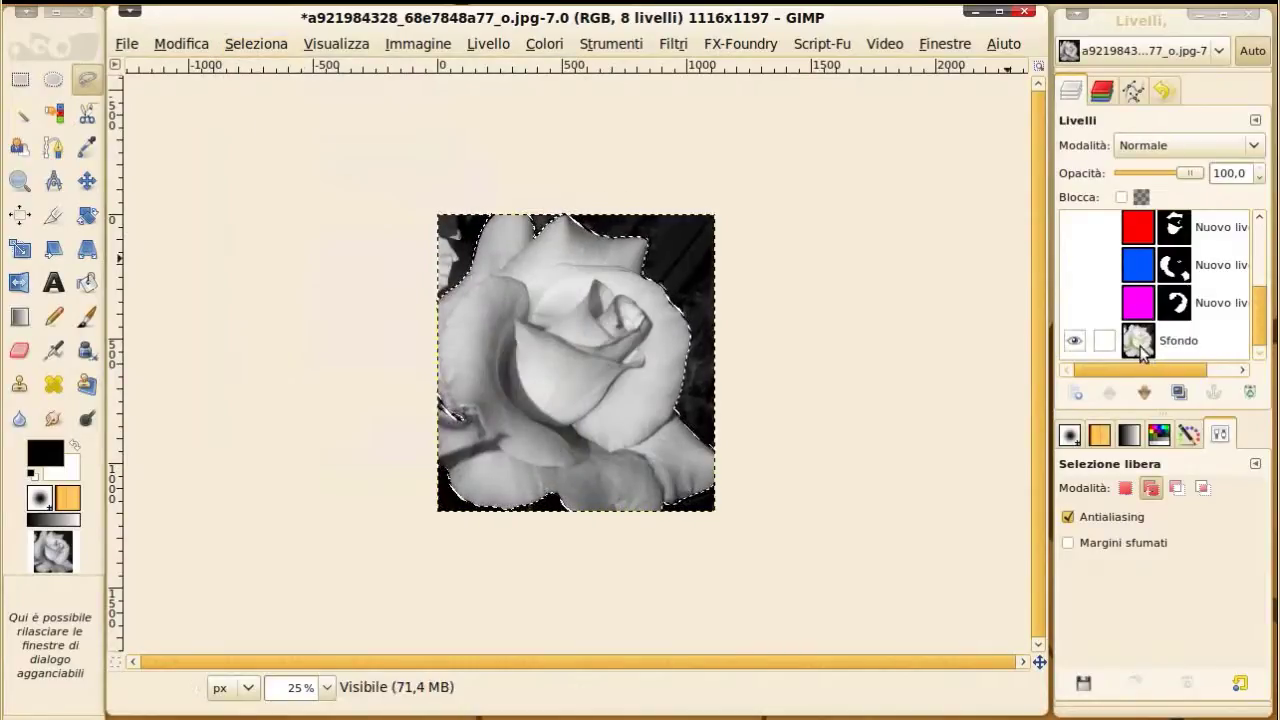
pyautogui.click(1075, 340)
pyautogui.scroll(3, 1213, 312)
pyautogui.scroll(-1, 1213, 312)
pyautogui.scroll(-1, 1213, 312)
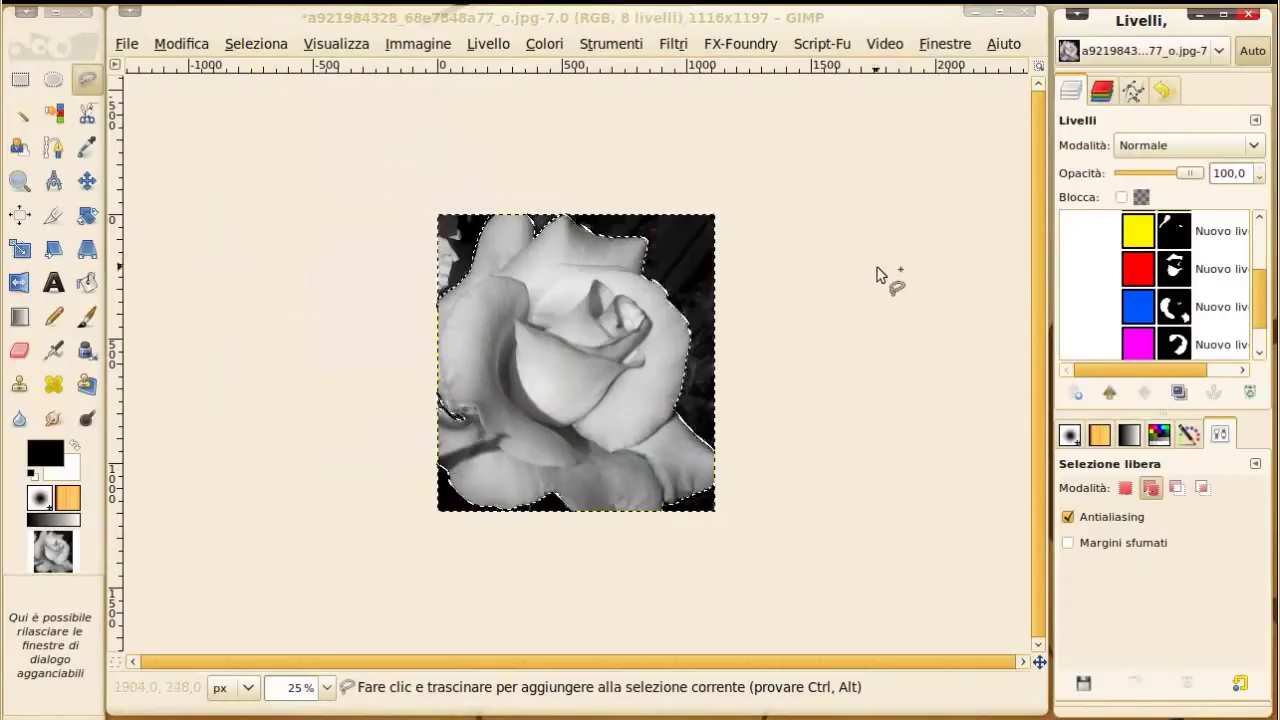
pyautogui.click(1259, 352)
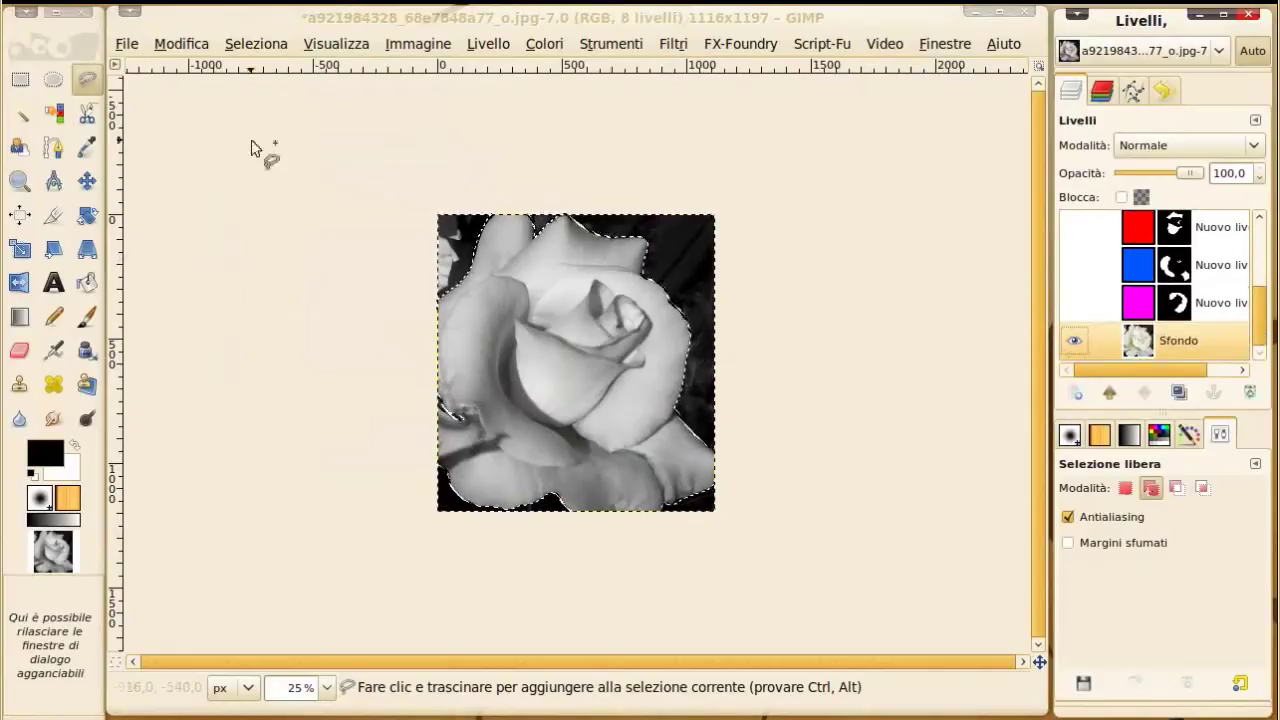
pyautogui.click(181, 44)
pyautogui.click(190, 364)
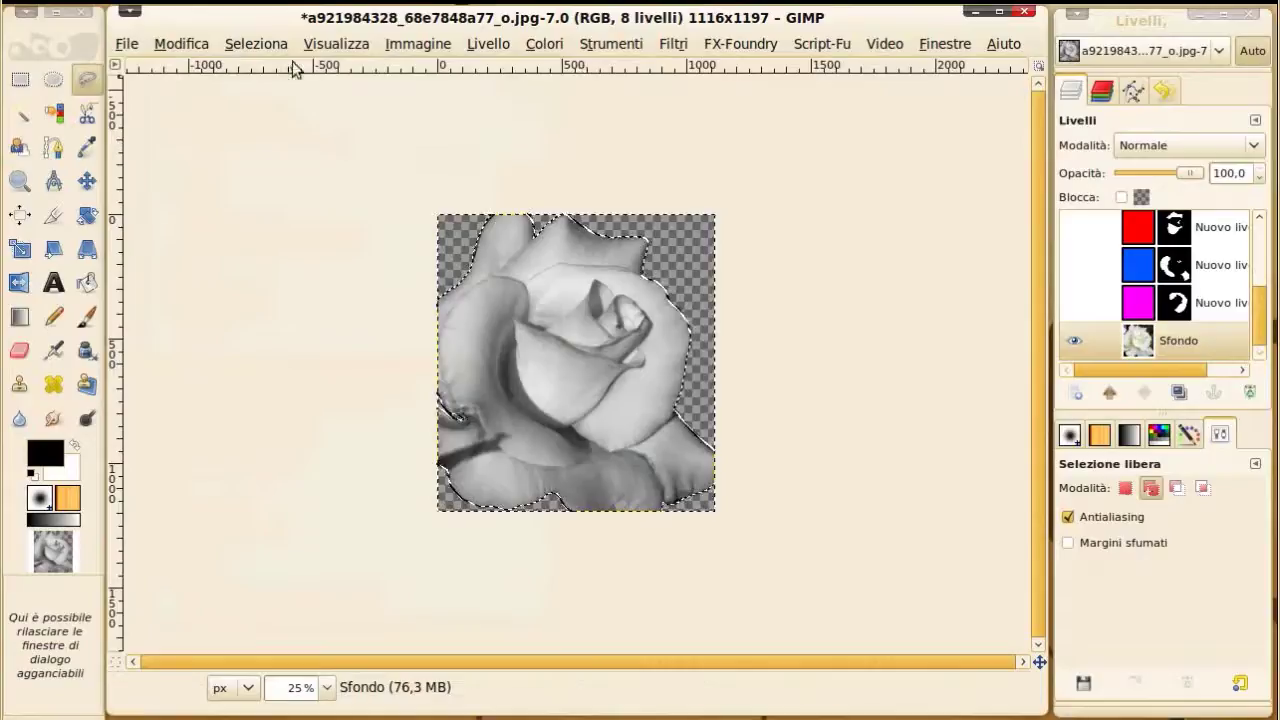
pyautogui.click(254, 44)
pyautogui.click(258, 95)
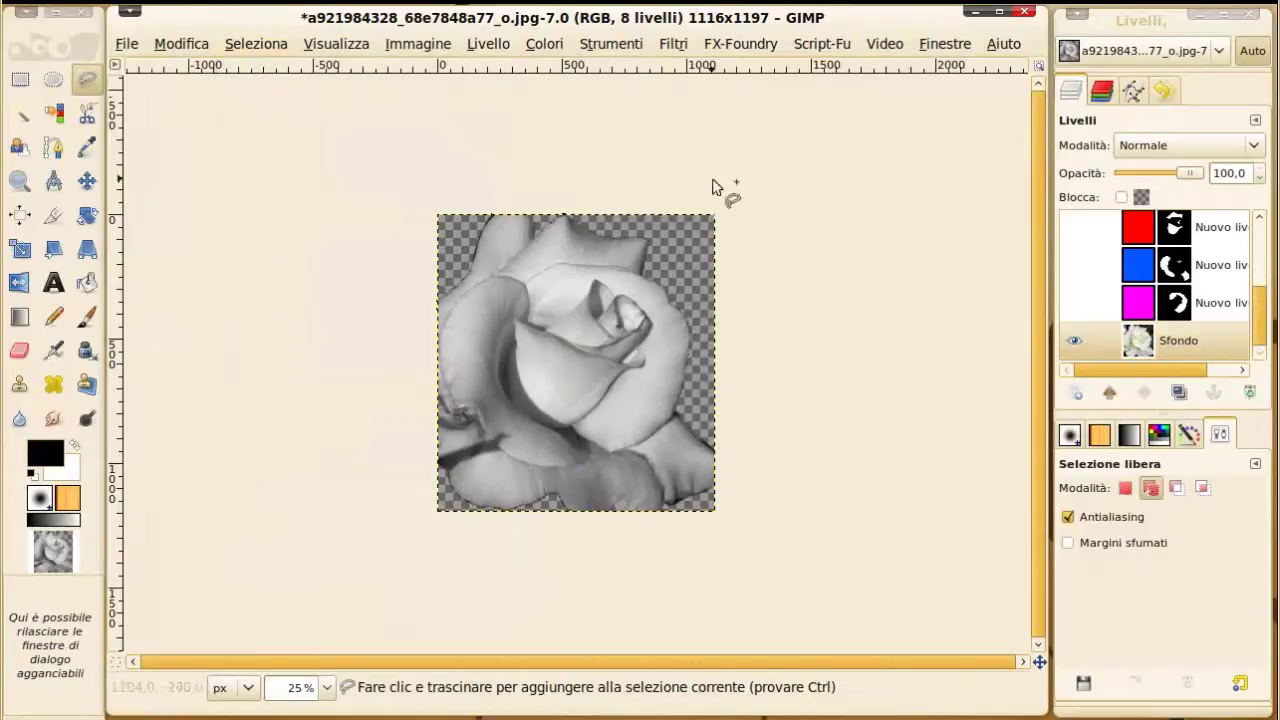
# Step: Show the magenta layer again with Overlay blending and set Sfondo back to Normal
pyautogui.click(1074, 303)
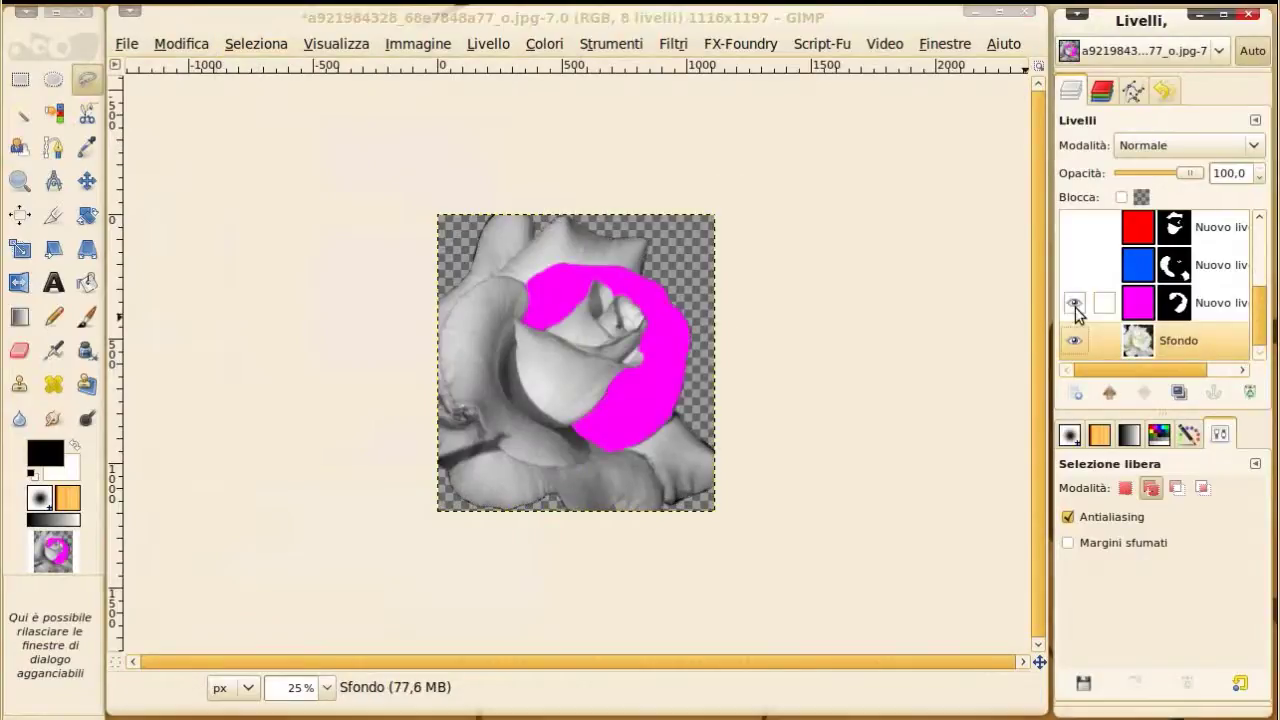
pyautogui.click(1155, 148)
pyautogui.click(1163, 289)
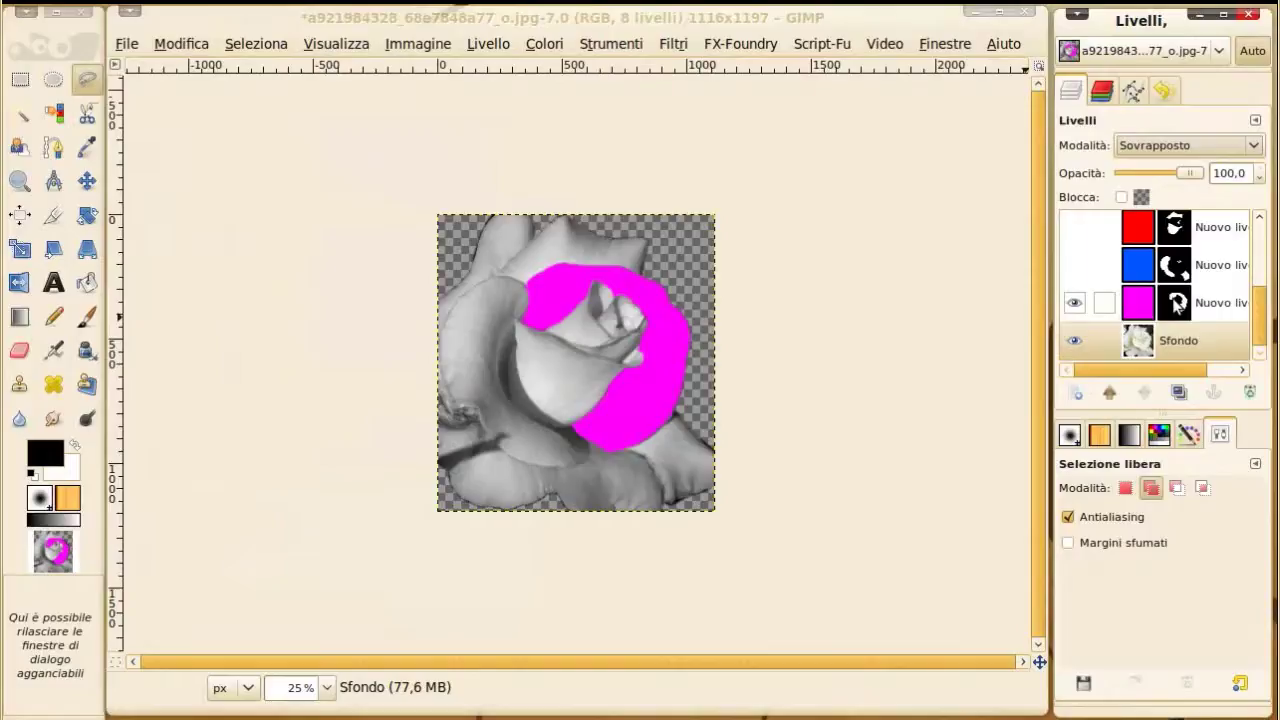
pyautogui.click(1141, 312)
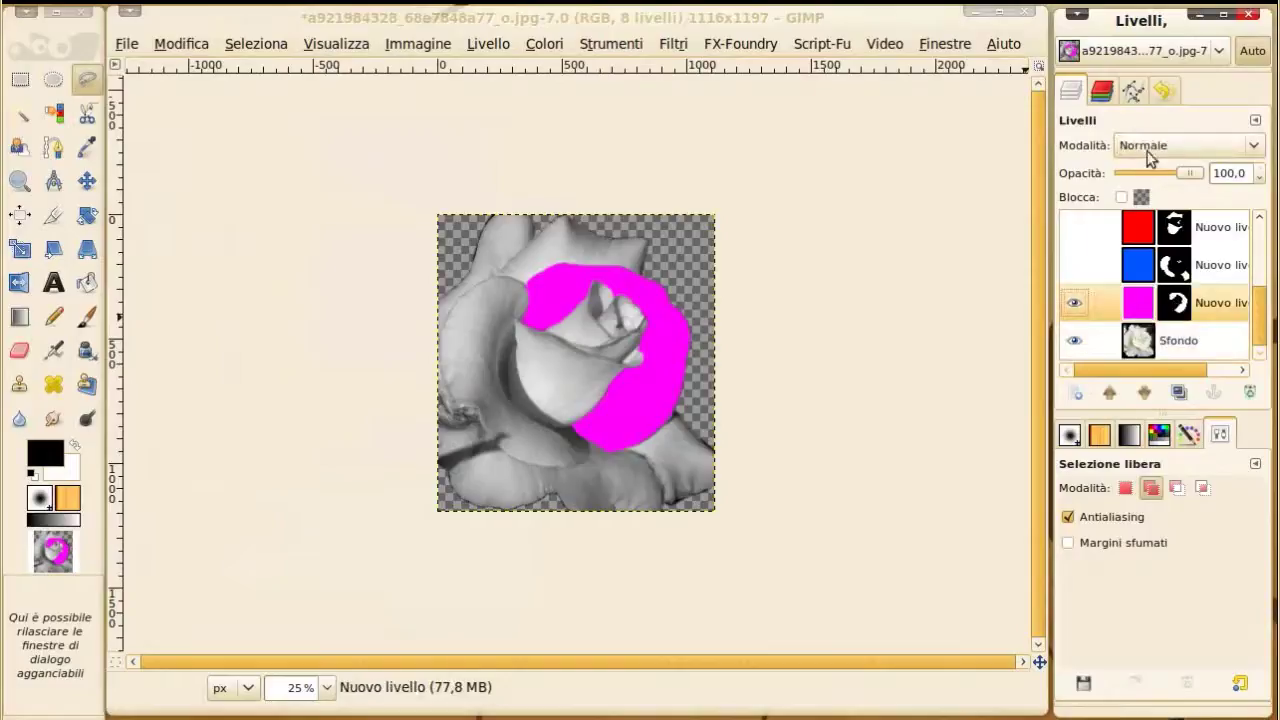
pyautogui.click(1132, 340)
pyautogui.click(1151, 148)
pyautogui.click(1150, 18)
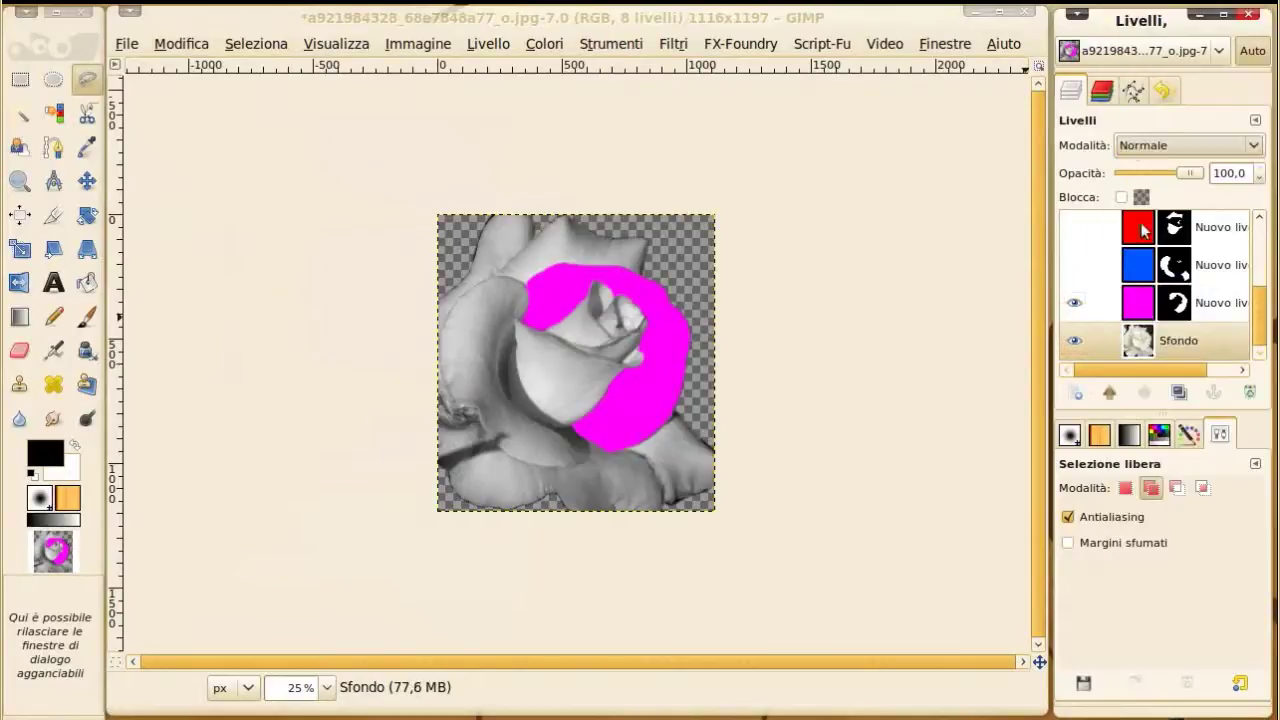
# Step: Set the magenta and blue colour layers to Overlay blending, showing the blue one
pyautogui.click(1110, 302)
pyautogui.click(1133, 150)
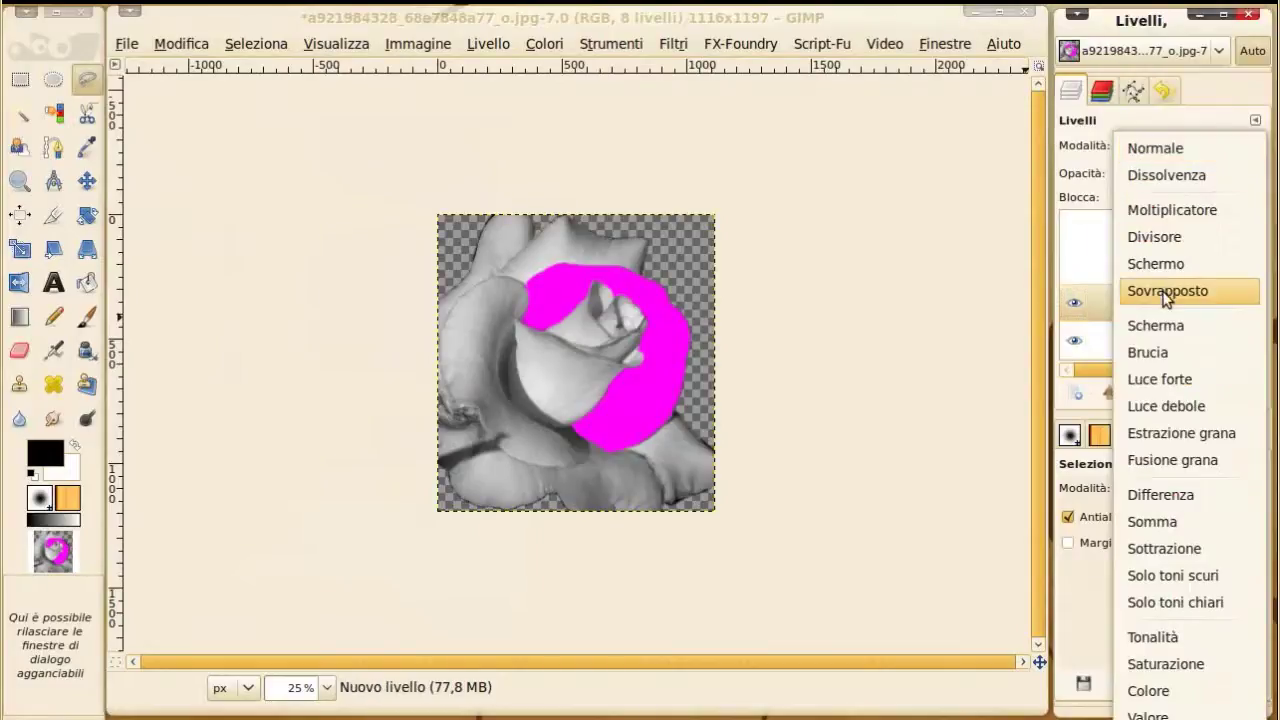
pyautogui.click(1171, 290)
pyautogui.click(1134, 278)
pyautogui.click(1074, 265)
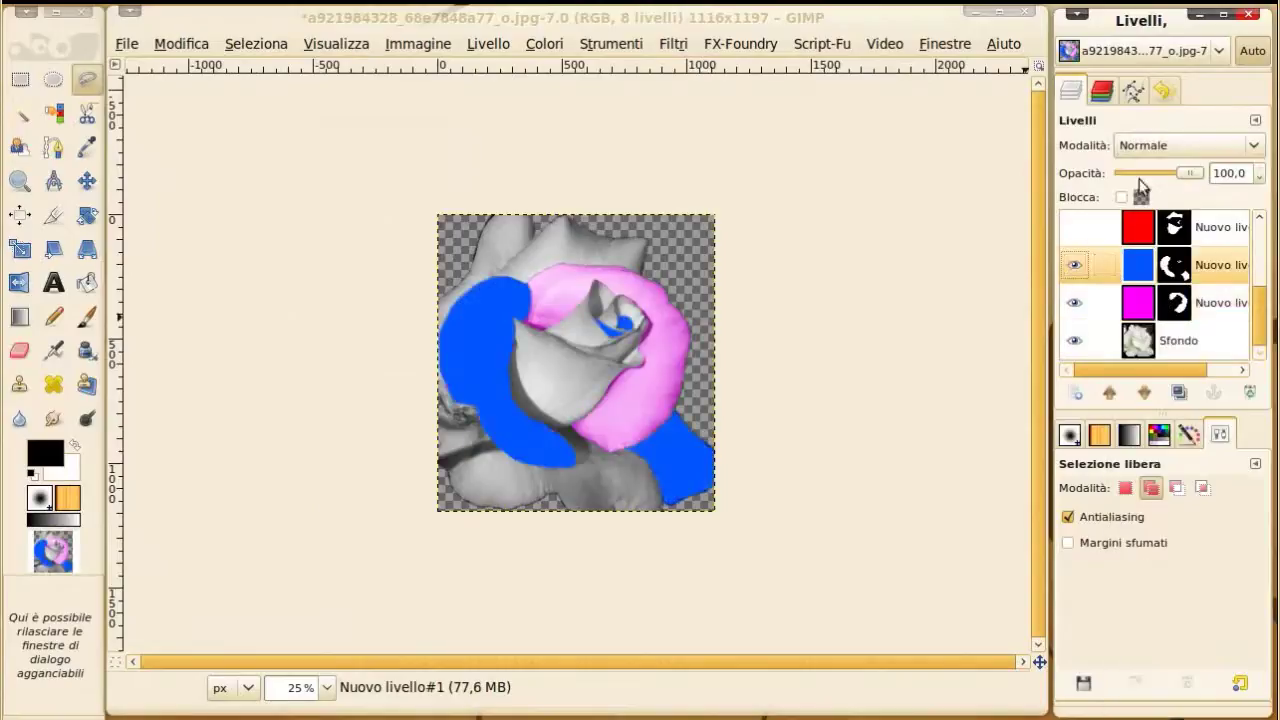
pyautogui.click(1160, 150)
pyautogui.click(1167, 290)
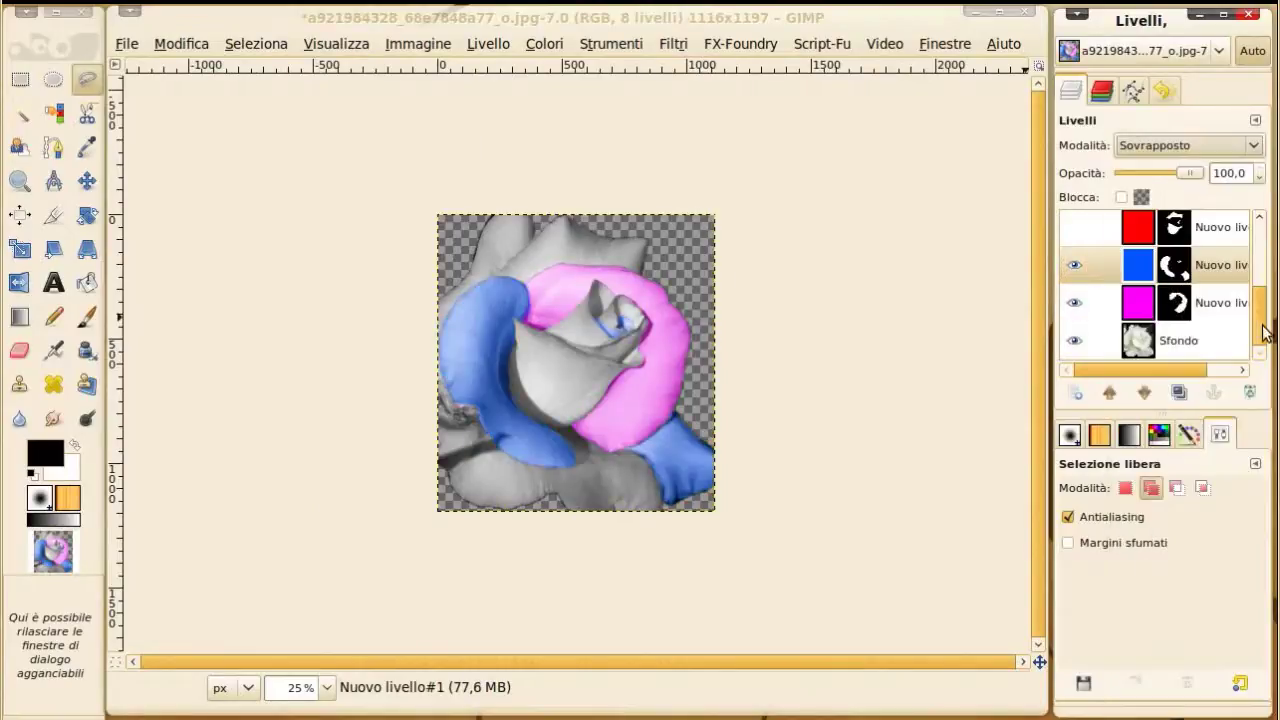
pyautogui.moveTo(1268, 338); pyautogui.dragTo(1266, 286)
# Step: Show the red and yellow colour layers and set both to Overlay
pyautogui.click(1074, 300)
pyautogui.click(1138, 304)
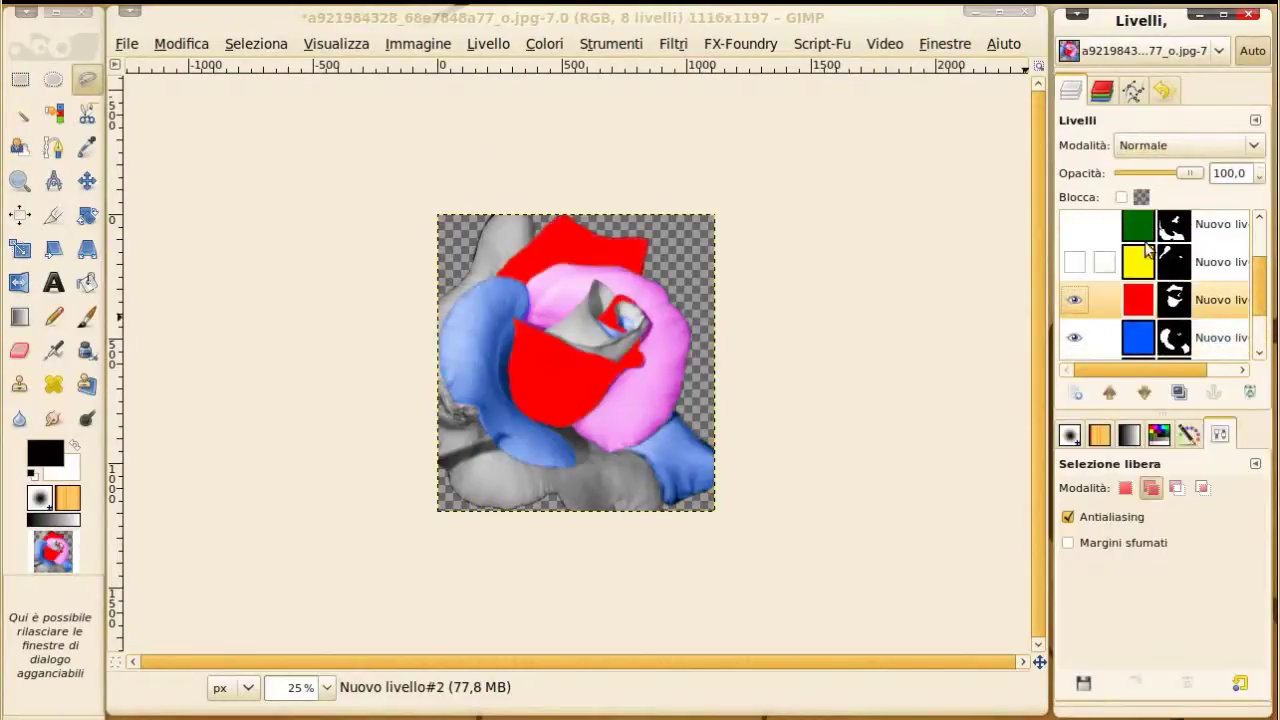
pyautogui.click(1160, 148)
pyautogui.click(1180, 292)
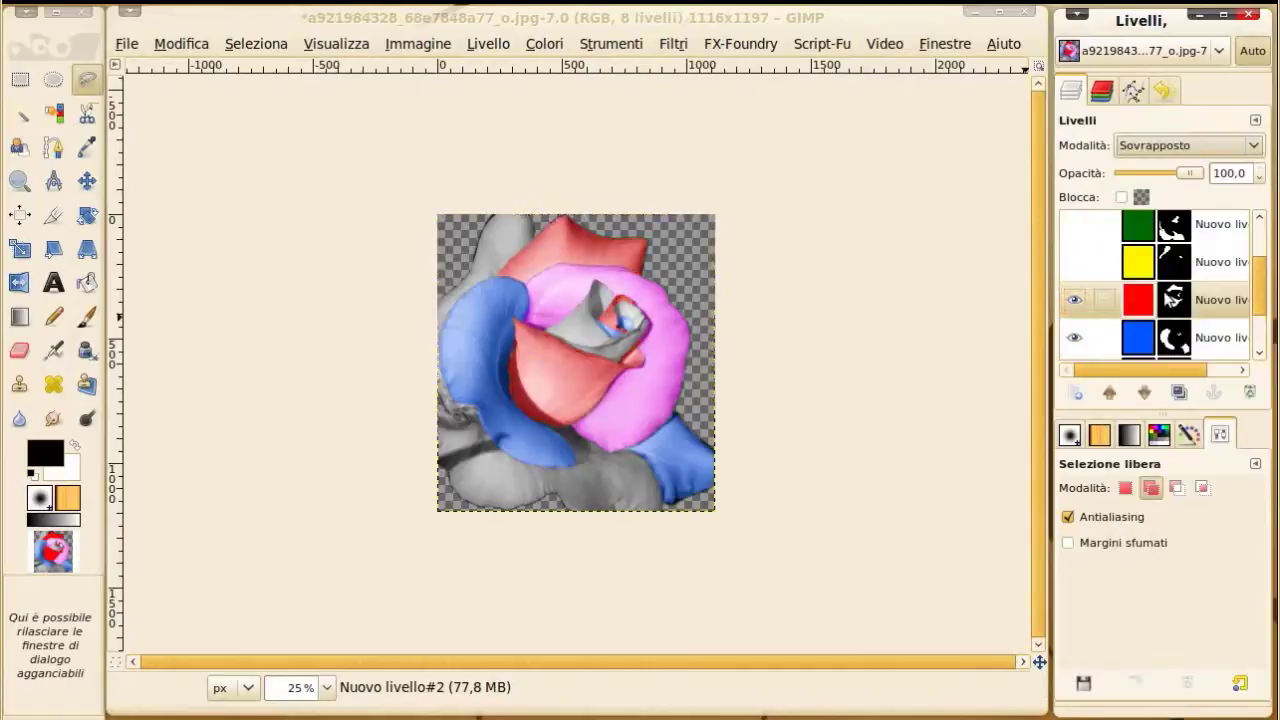
pyautogui.click(1130, 265)
pyautogui.click(1074, 262)
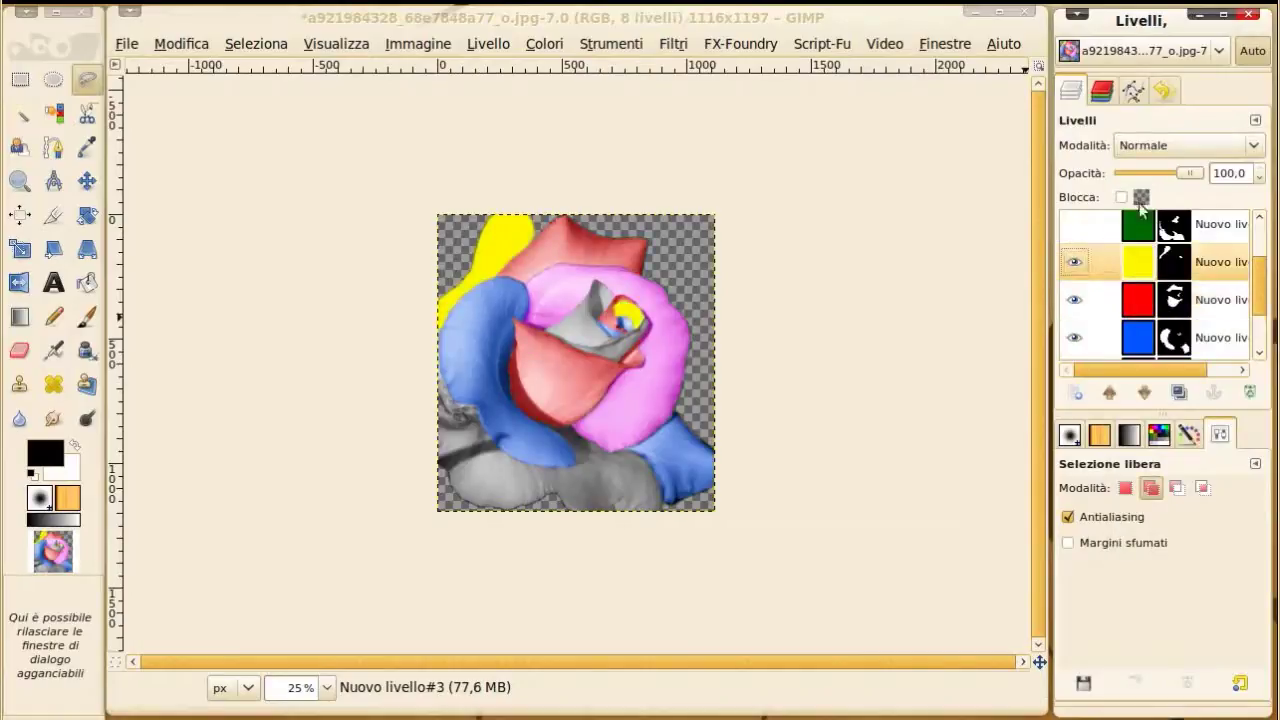
pyautogui.click(1158, 148)
pyautogui.click(1180, 290)
pyautogui.scroll(2, 1258, 286)
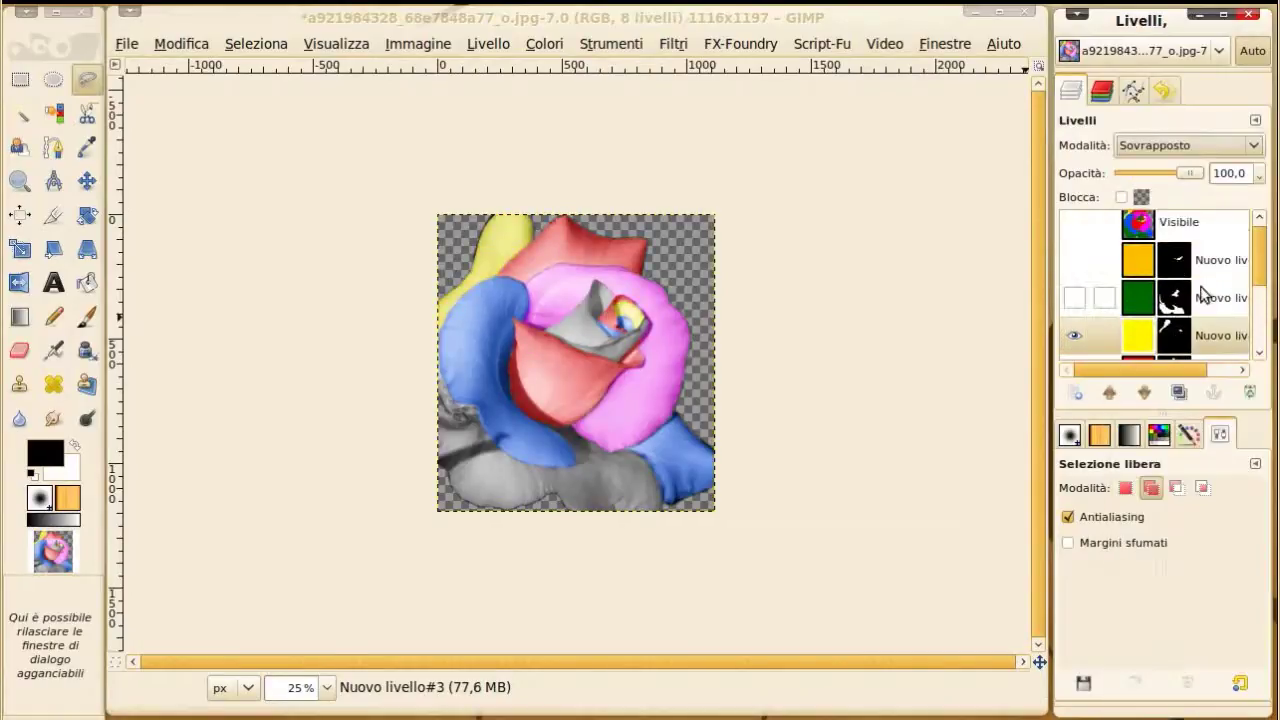
# Step: Show the green and orange colour layers and set both to Overlay (Sovrapposto)
pyautogui.click(1146, 300)
pyautogui.click(1074, 297)
pyautogui.click(1146, 148)
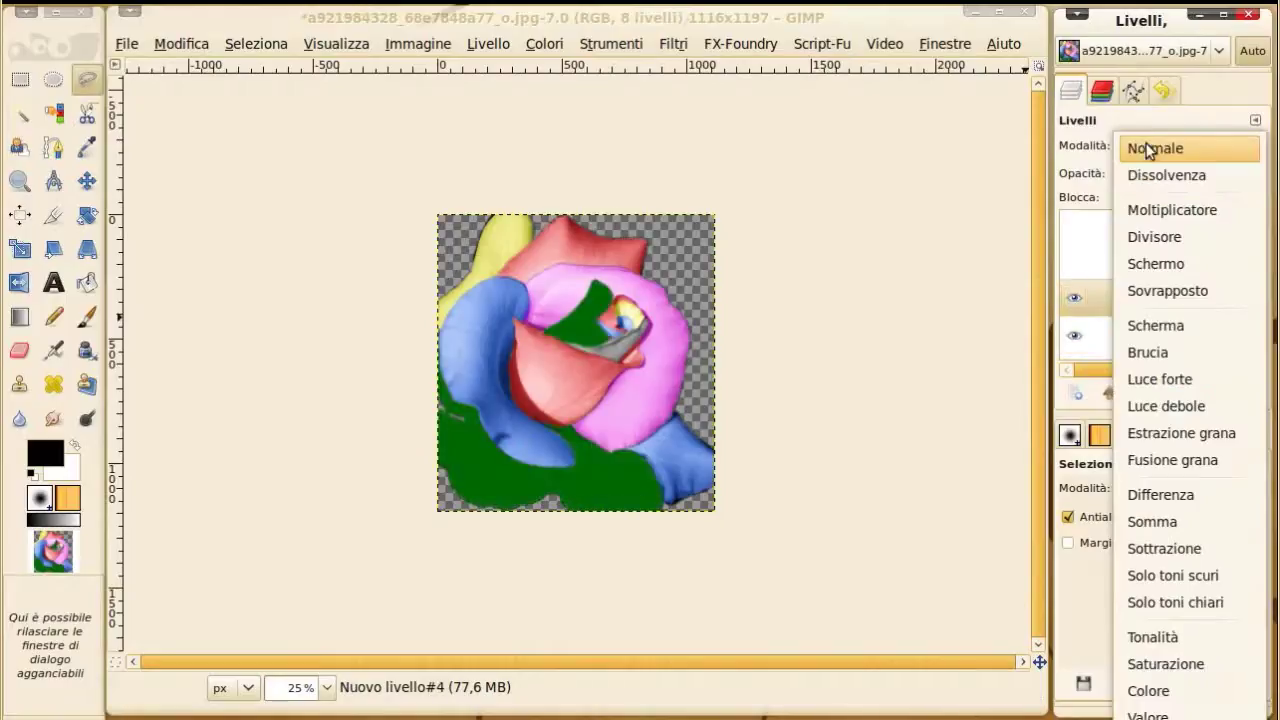
pyautogui.click(1168, 291)
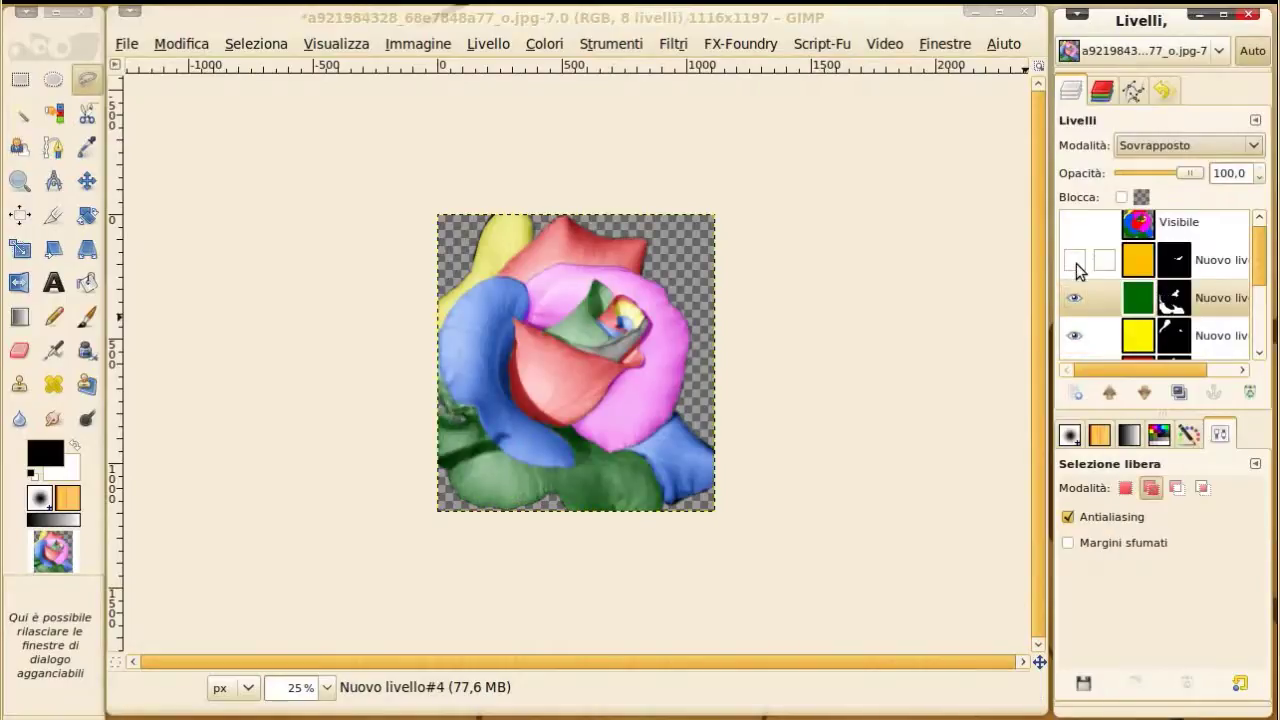
pyautogui.click(1075, 262)
pyautogui.click(1146, 262)
pyautogui.click(1151, 150)
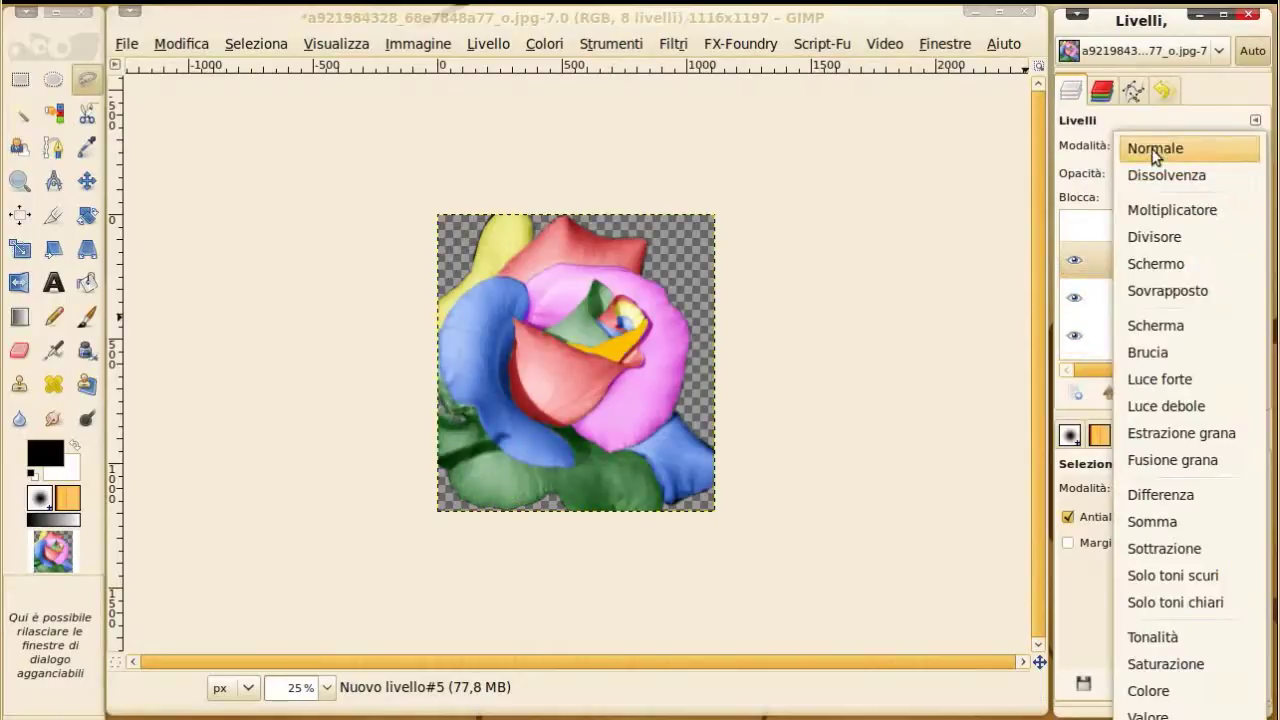
pyautogui.click(1166, 291)
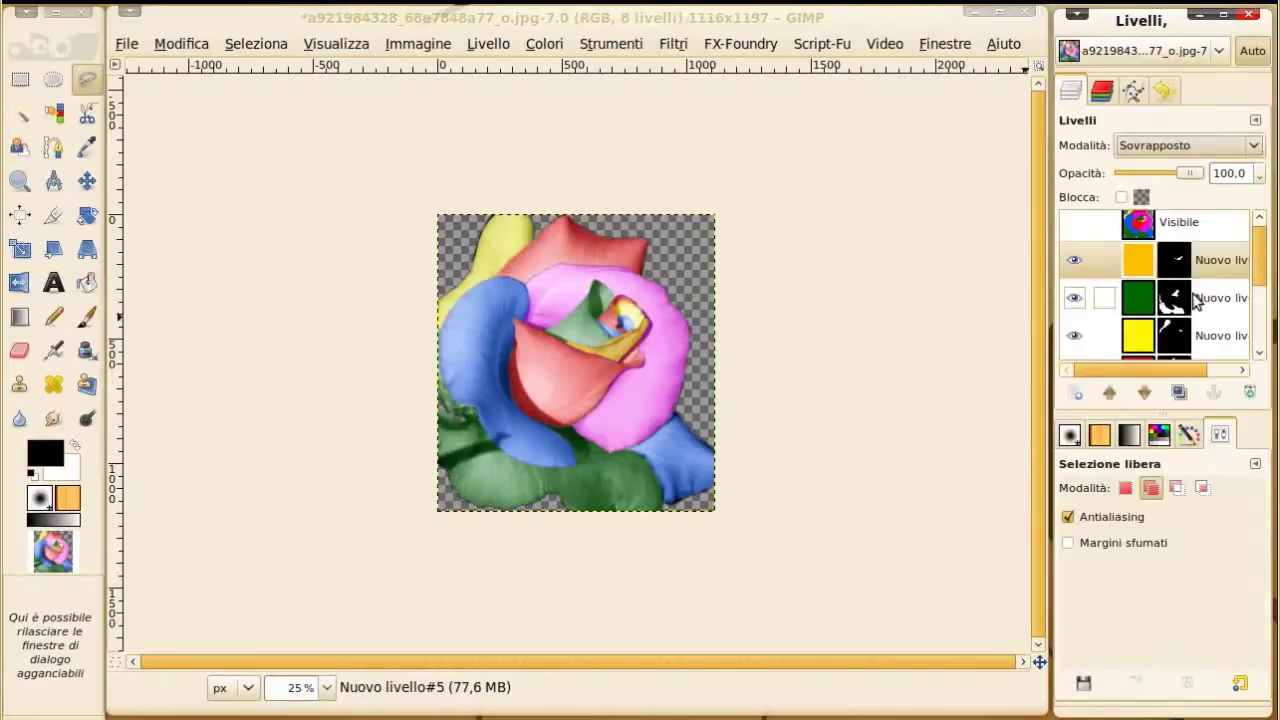
# Step: Delete the merged Visibile layer
pyautogui.click(1148, 228)
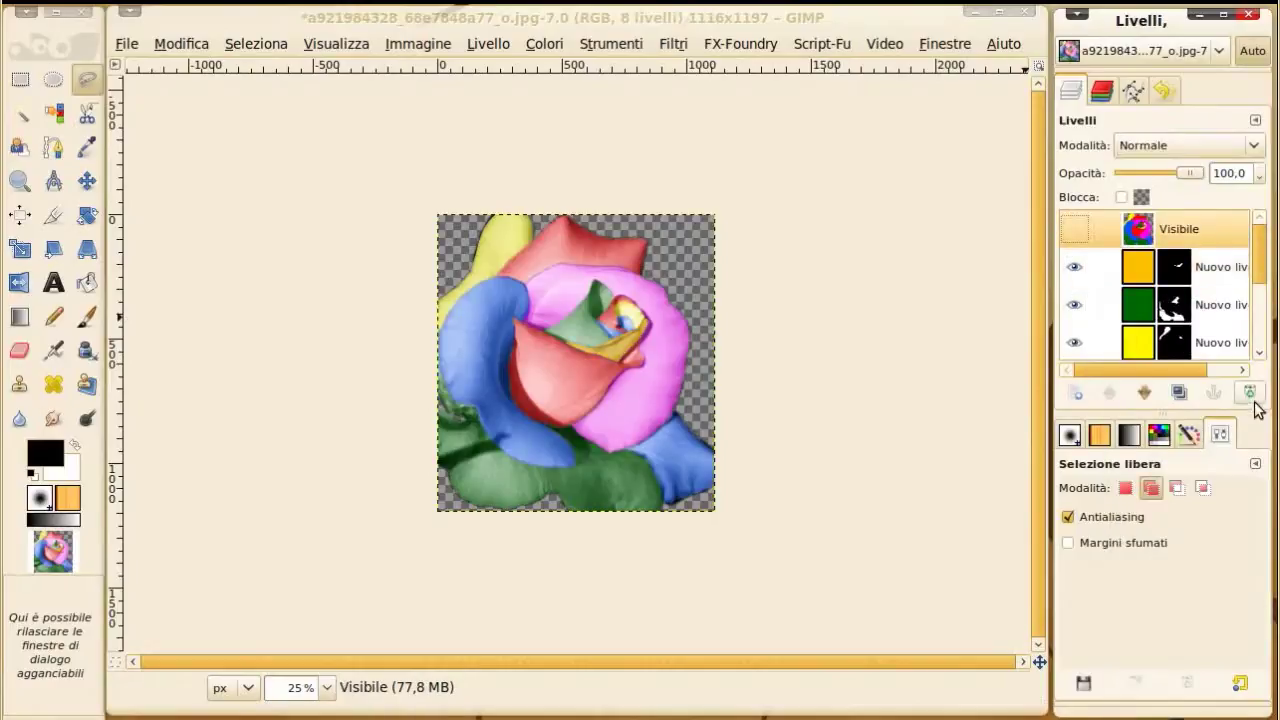
pyautogui.click(1249, 393)
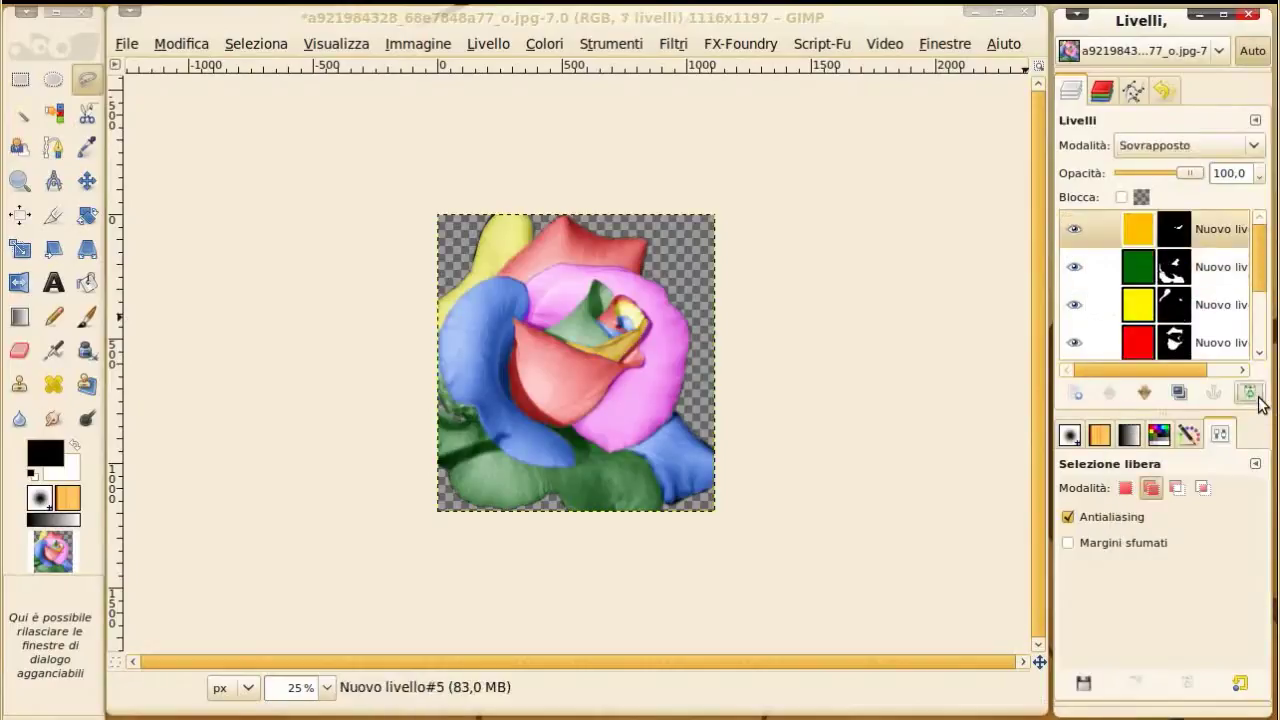
pyautogui.click(293, 17)
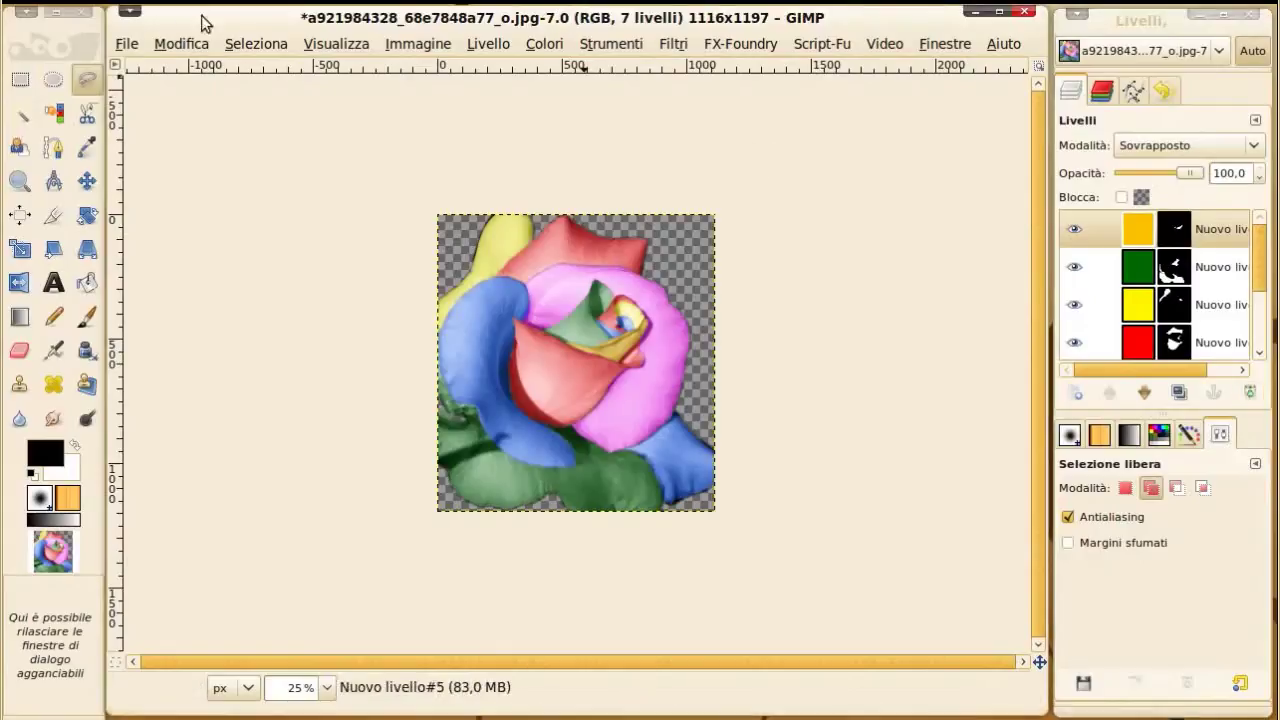
pyautogui.click(127, 44)
pyautogui.click(175, 138)
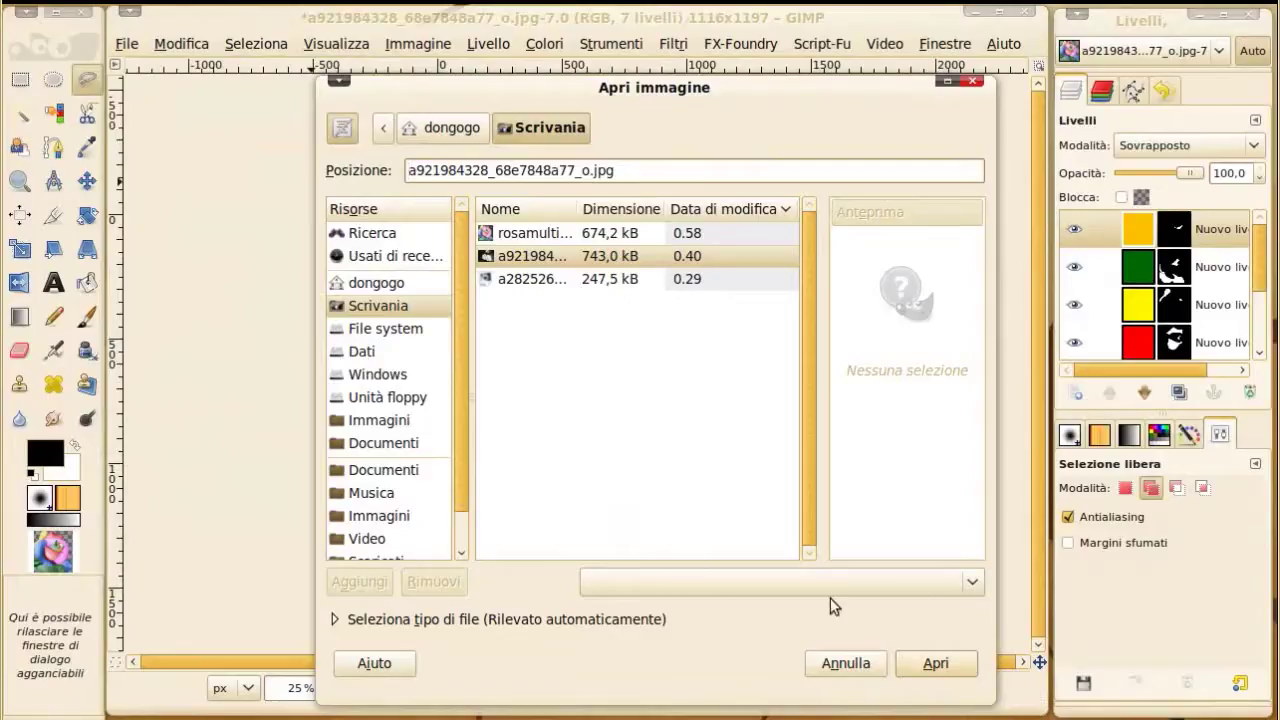
pyautogui.click(557, 287)
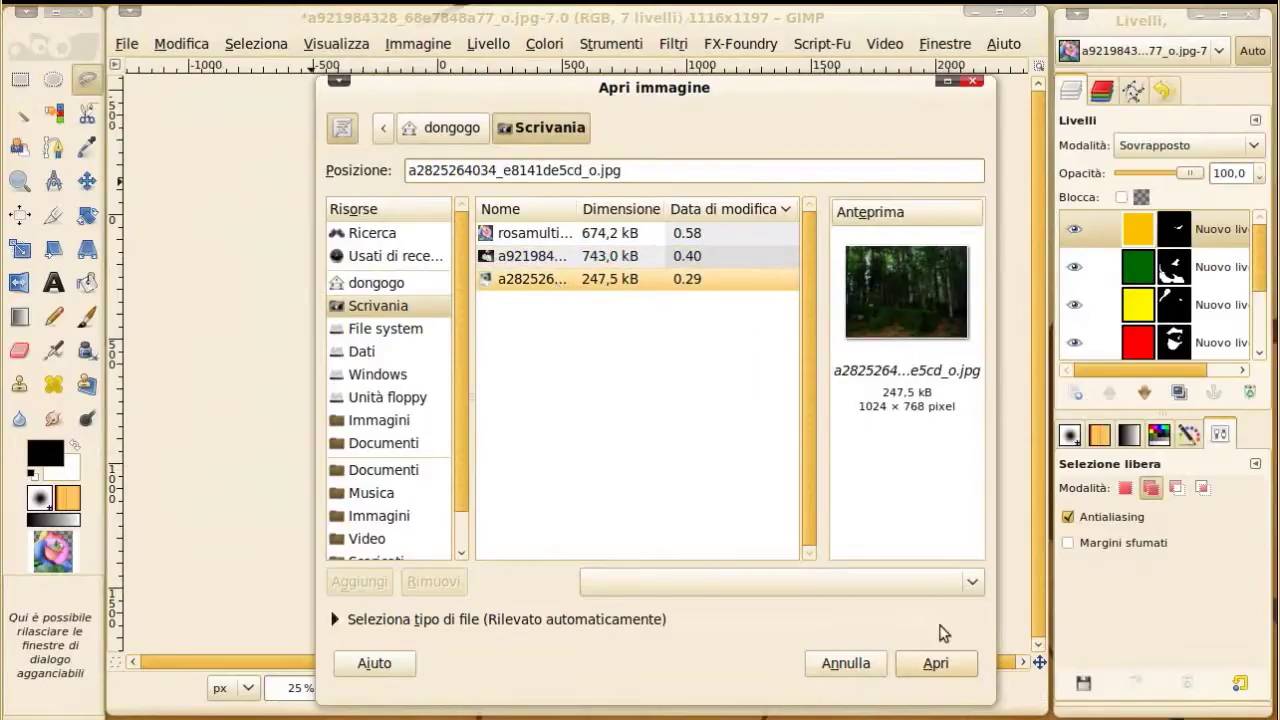
pyautogui.click(945, 660)
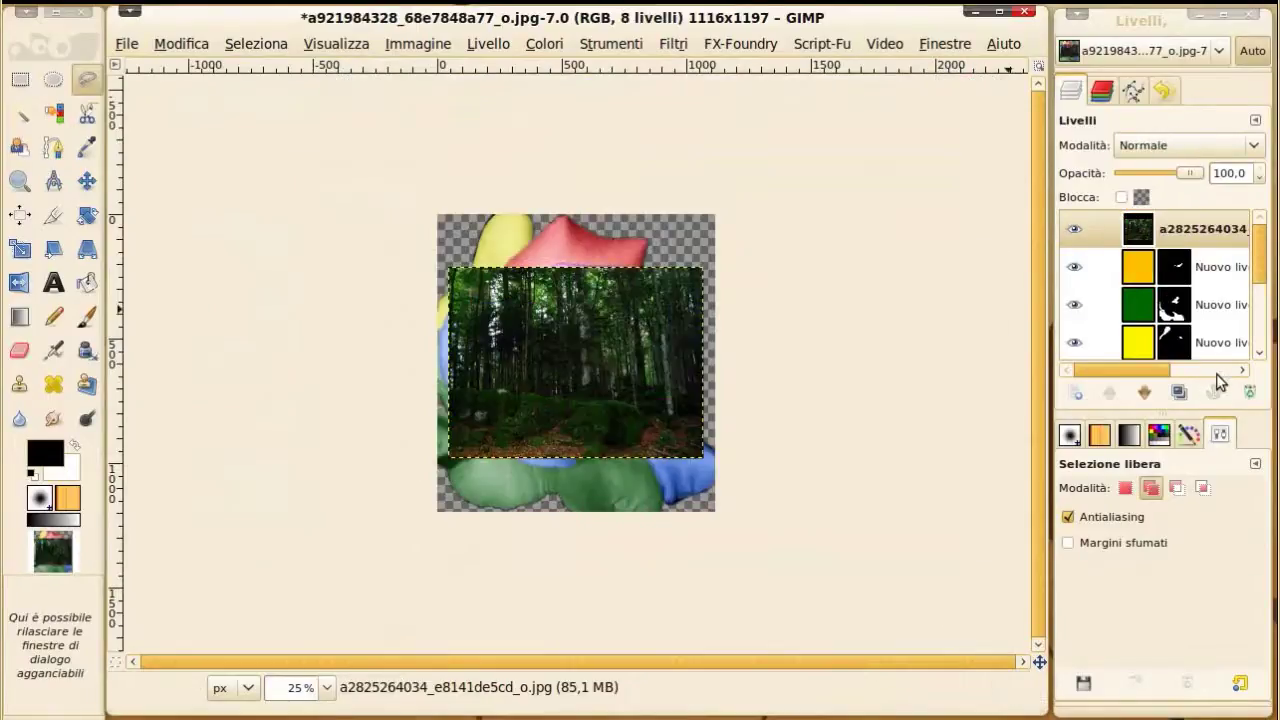
# Step: Lower the forest layer to the bottom of the stack, beneath the rose layers
pyautogui.click(1143, 392)
pyautogui.click(1143, 392)
pyautogui.click(1143, 392)
pyautogui.click(1143, 392)
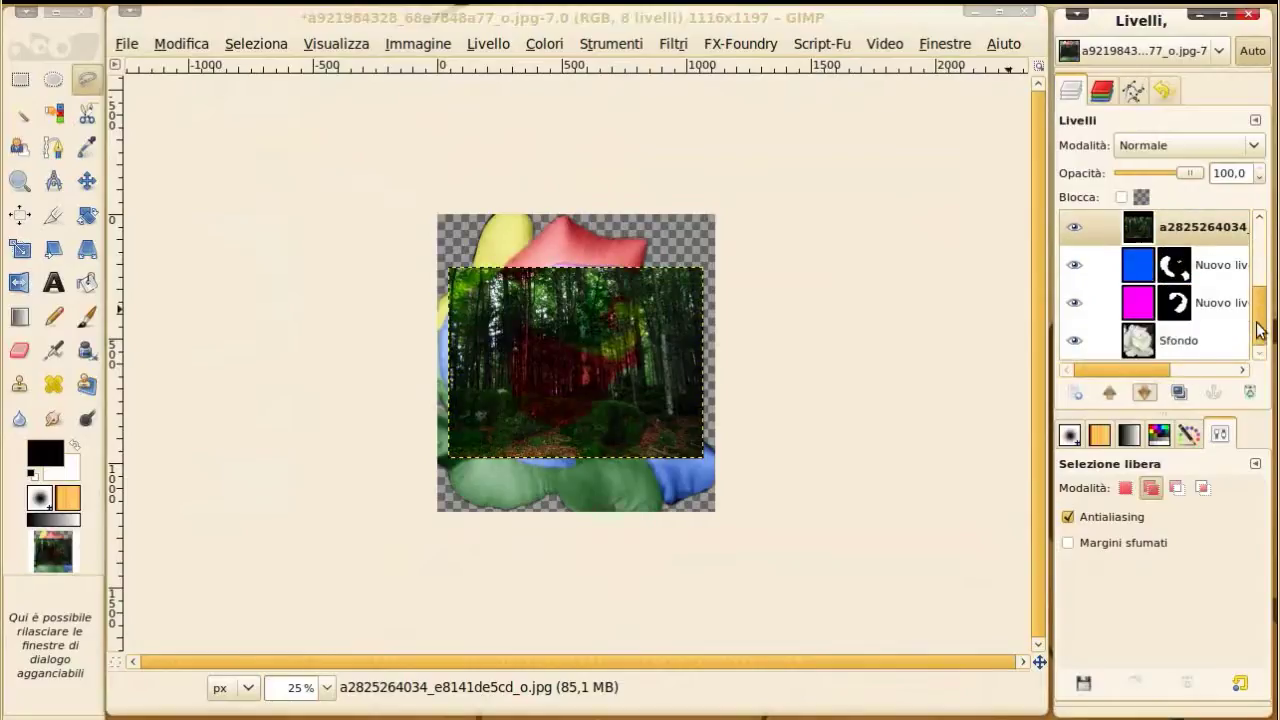
pyautogui.click(1112, 392)
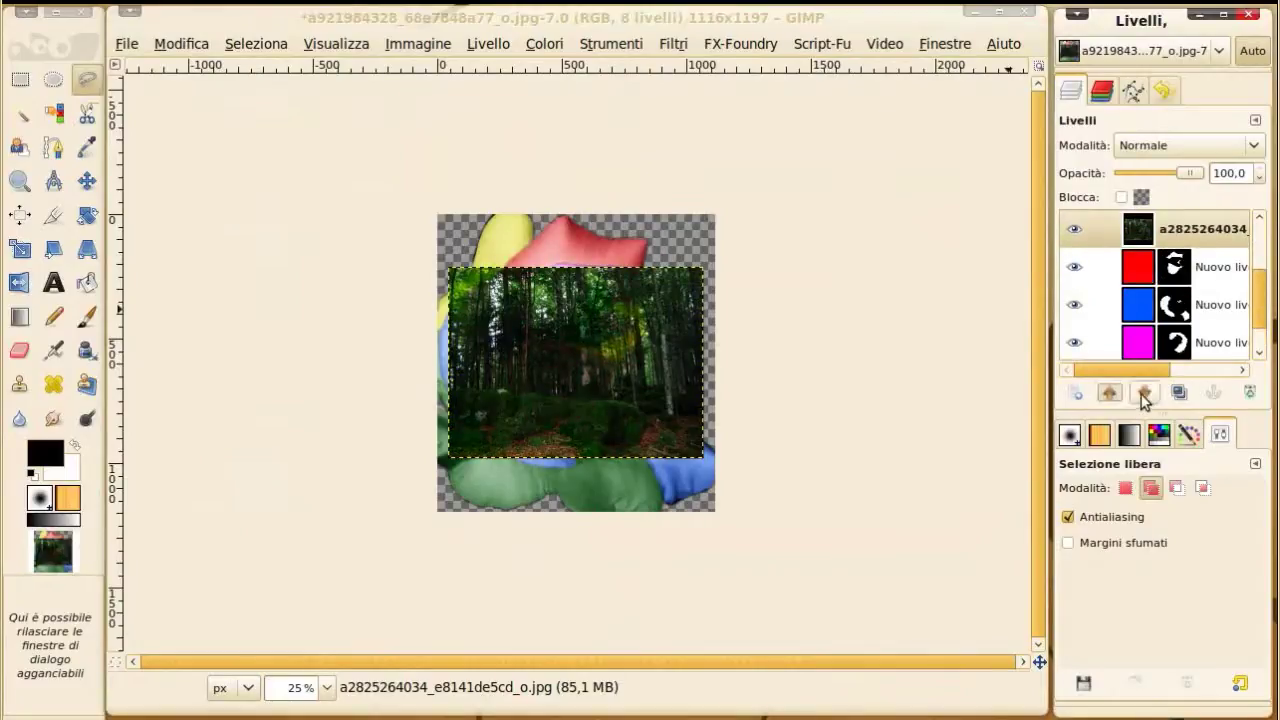
pyautogui.keyDown('shift'); pyautogui.click(1143, 393); pyautogui.keyUp('shift')
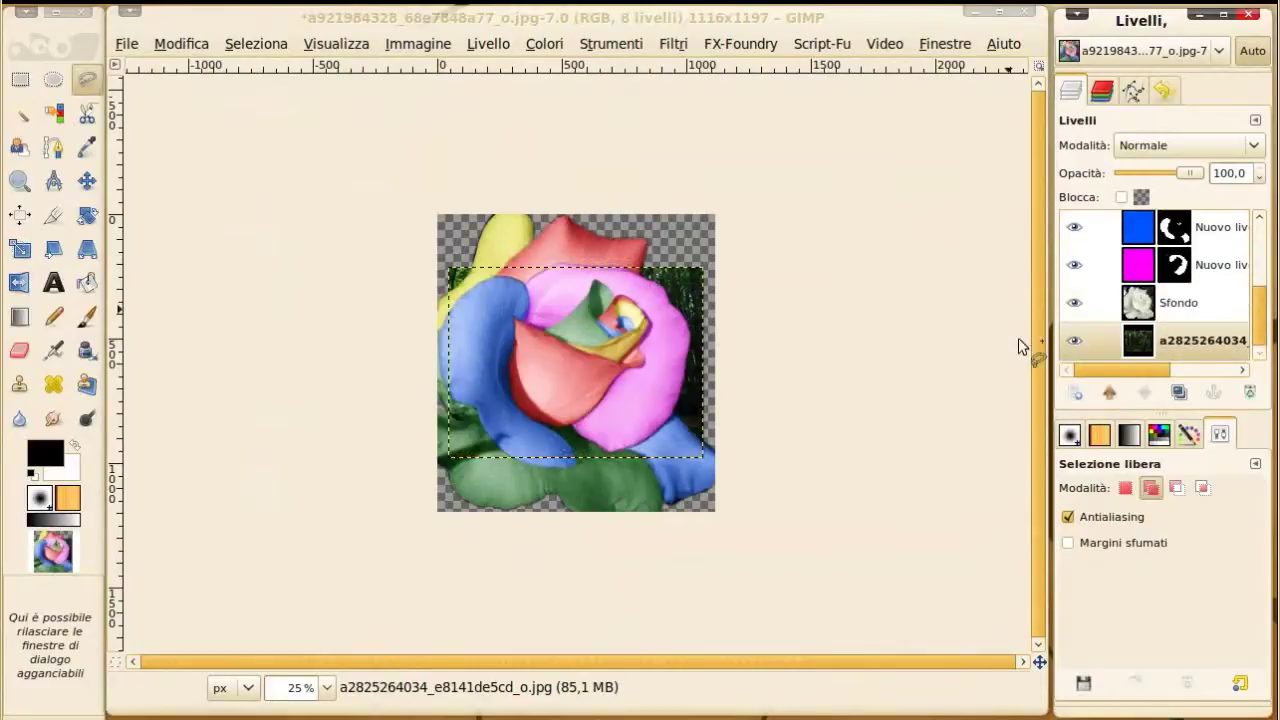
pyautogui.click(21, 250)
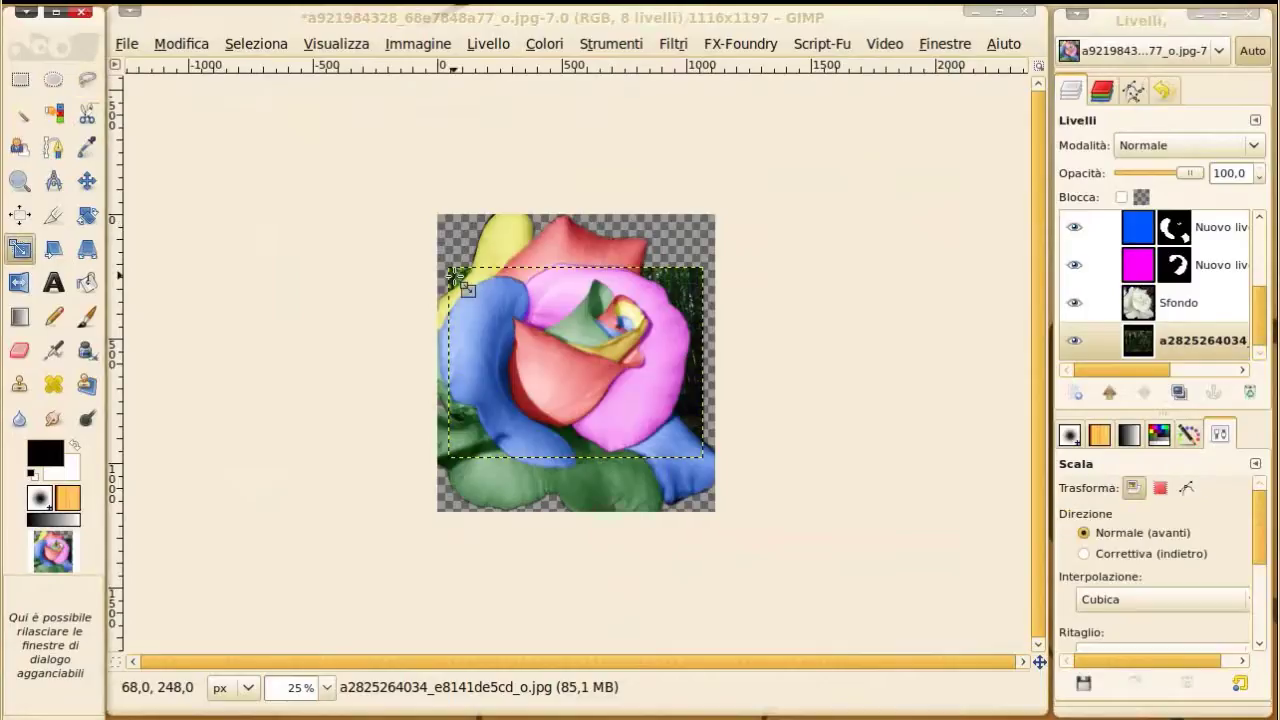
# Step: Scale the forest layer to about 1428×1412 and fit it to the image size
pyautogui.click(410, 192)
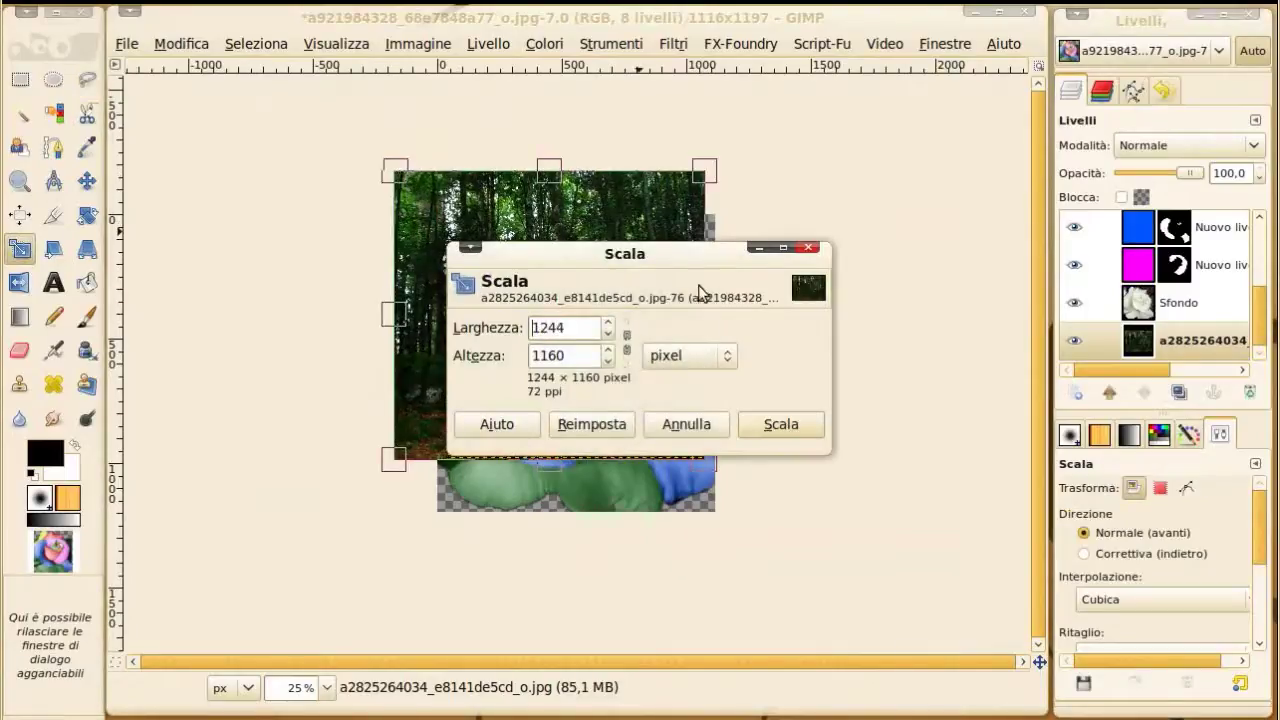
pyautogui.moveTo(700, 254); pyautogui.dragTo(987, 239)
pyautogui.moveTo(714, 469); pyautogui.dragTo(760, 533)
pyautogui.click(1060, 413)
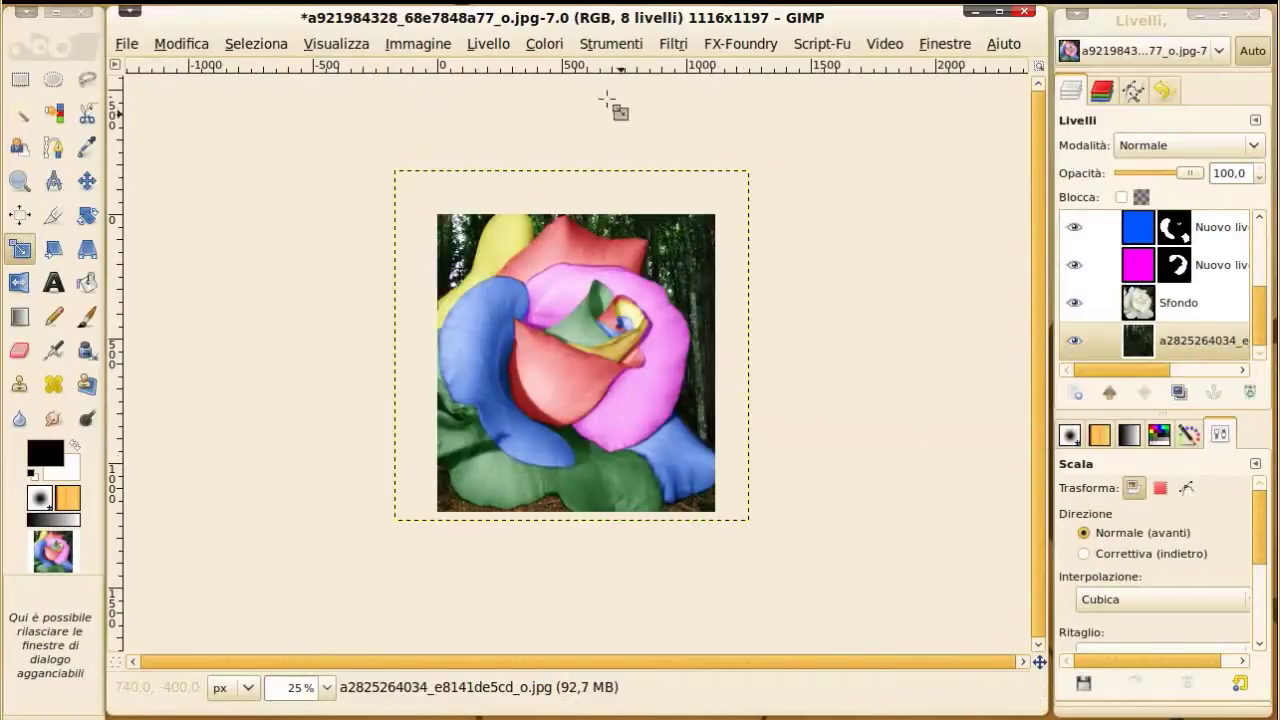
pyautogui.click(494, 43)
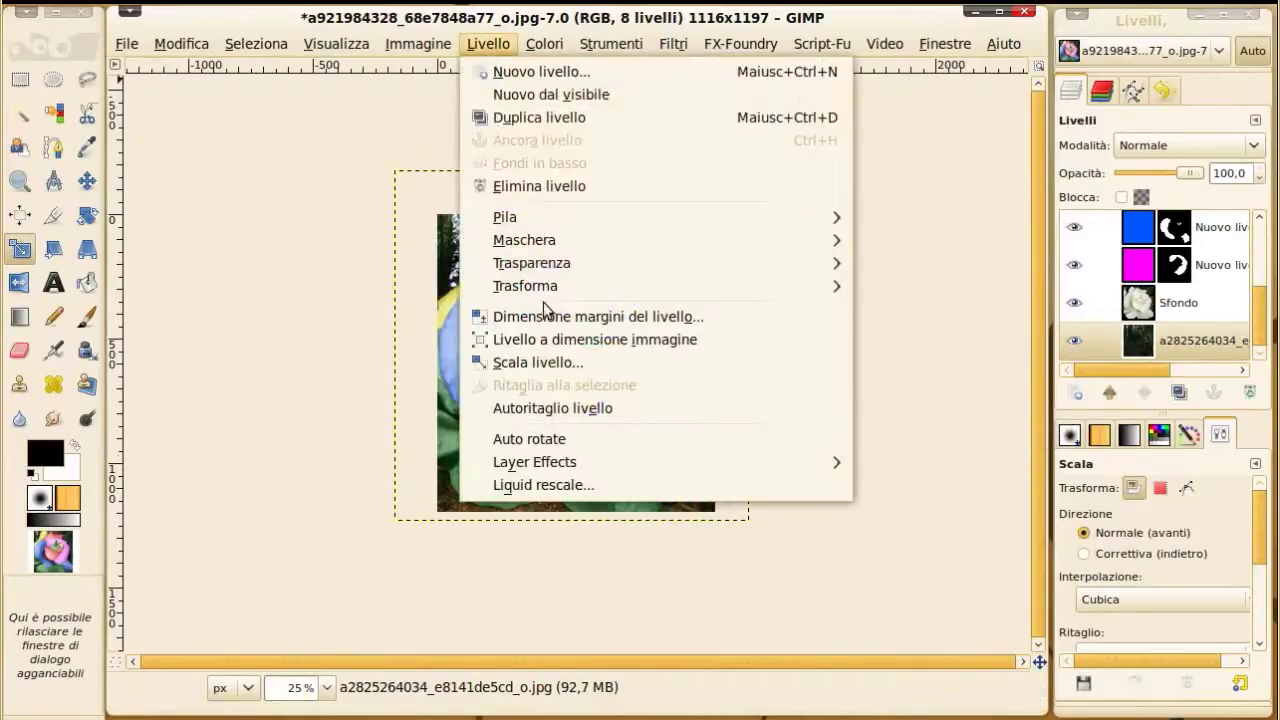
pyautogui.click(573, 343)
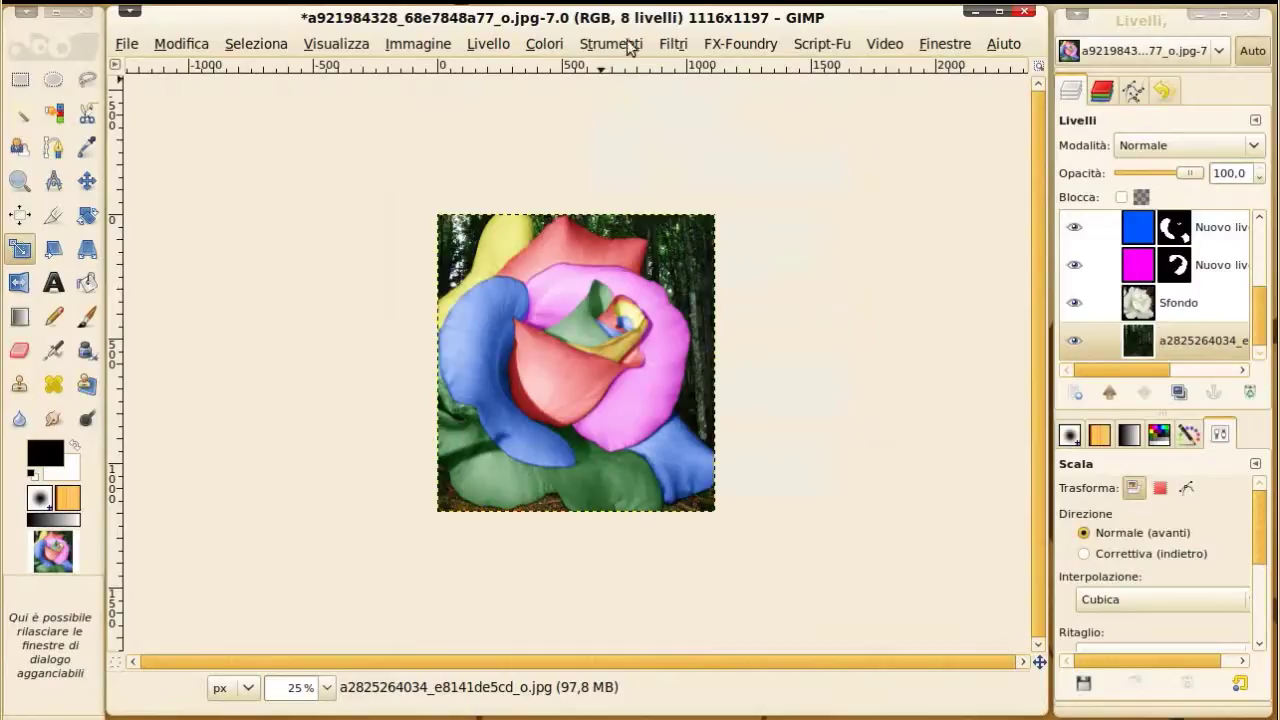
# Step: Apply a Gaussian blur with radius 50 to the forest layer
pyautogui.click(673, 44)
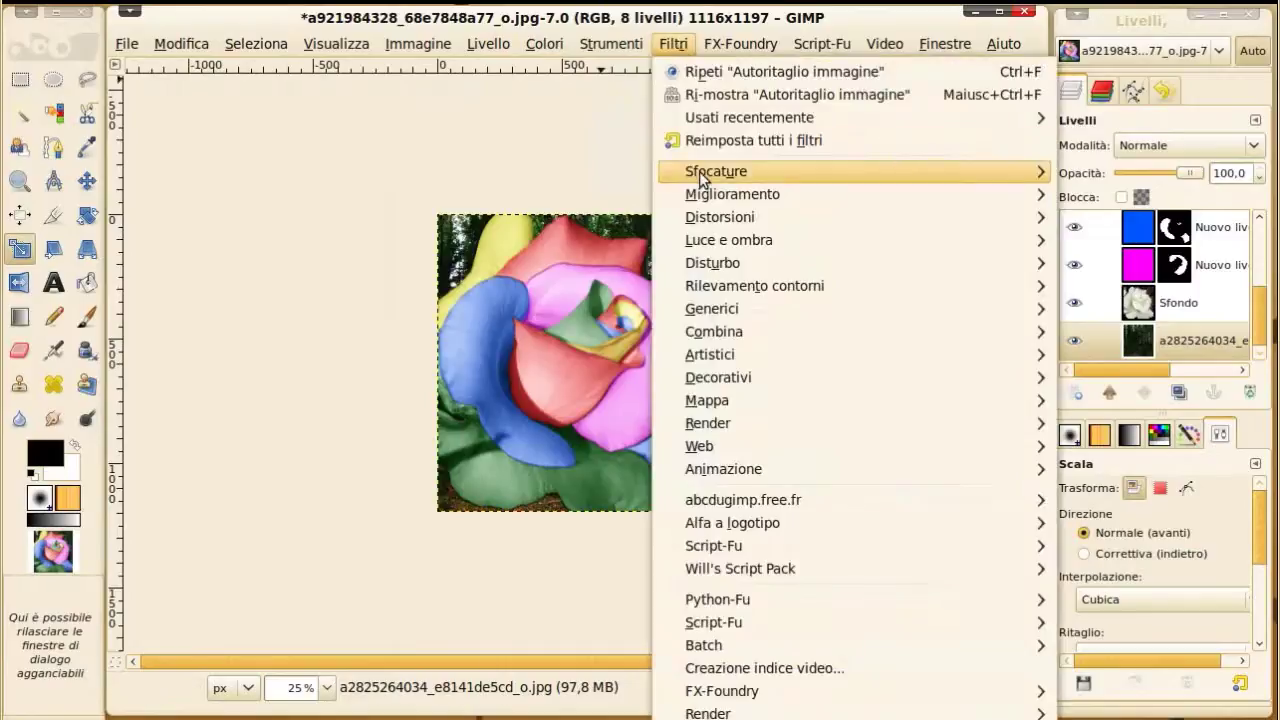
pyautogui.moveTo(716, 171)
pyautogui.click(1113, 215)
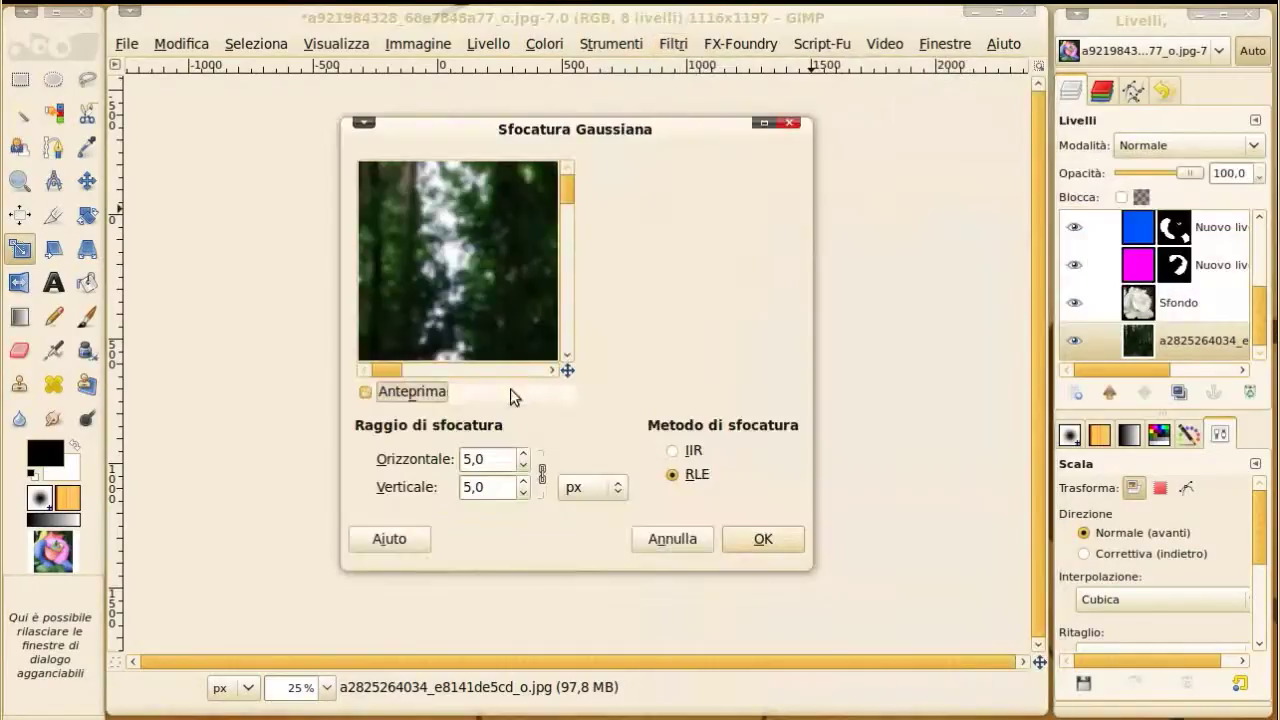
pyautogui.doubleClick(501, 461)
pyautogui.write('50')
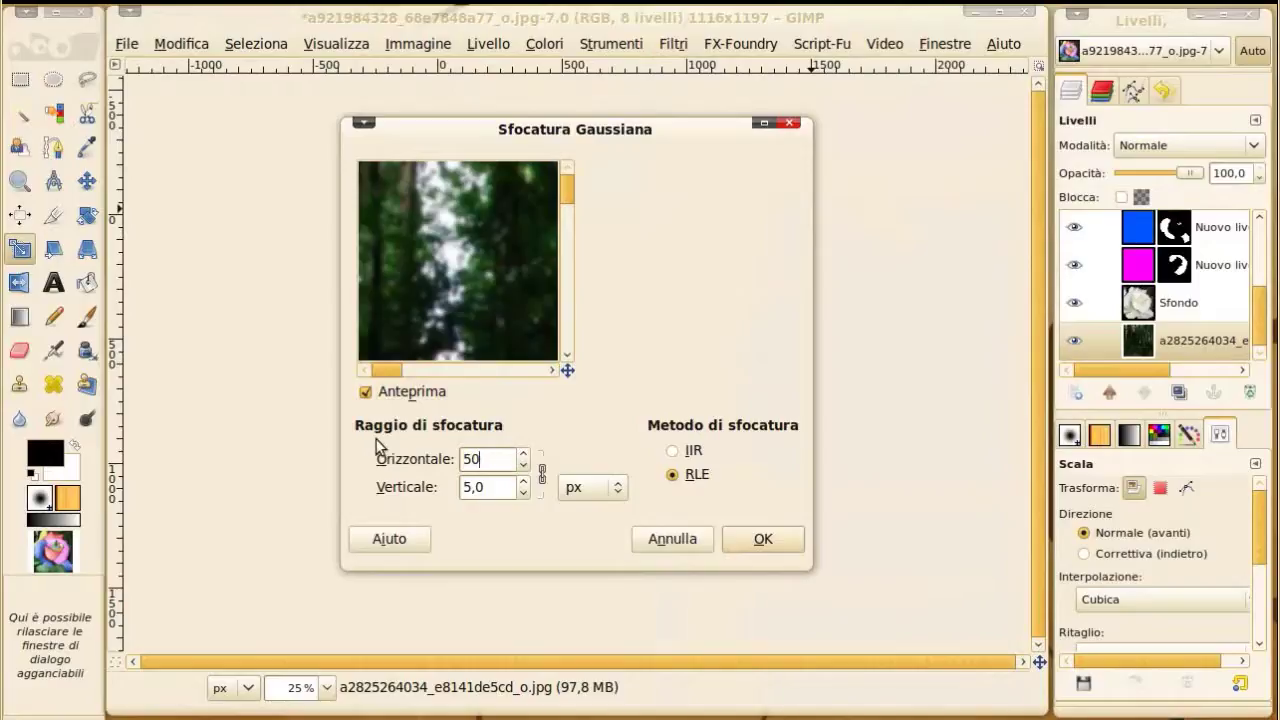
pyautogui.press('Tab')
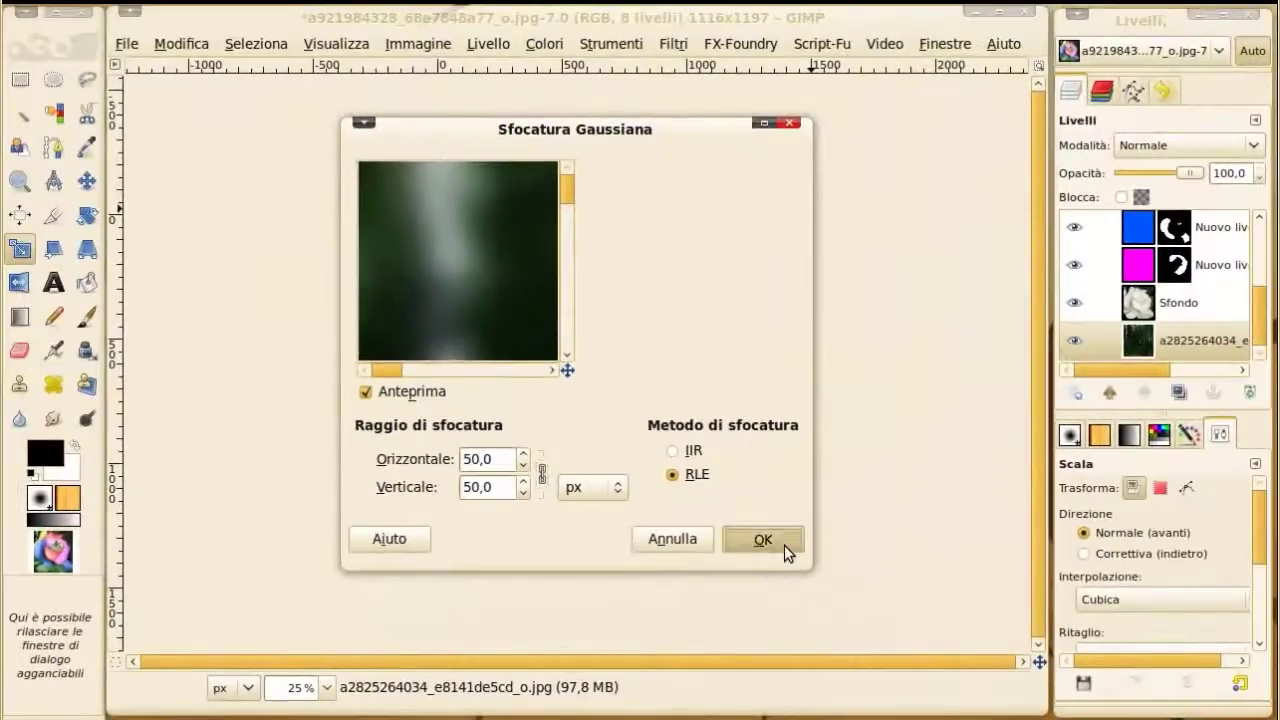
pyautogui.click(786, 549)
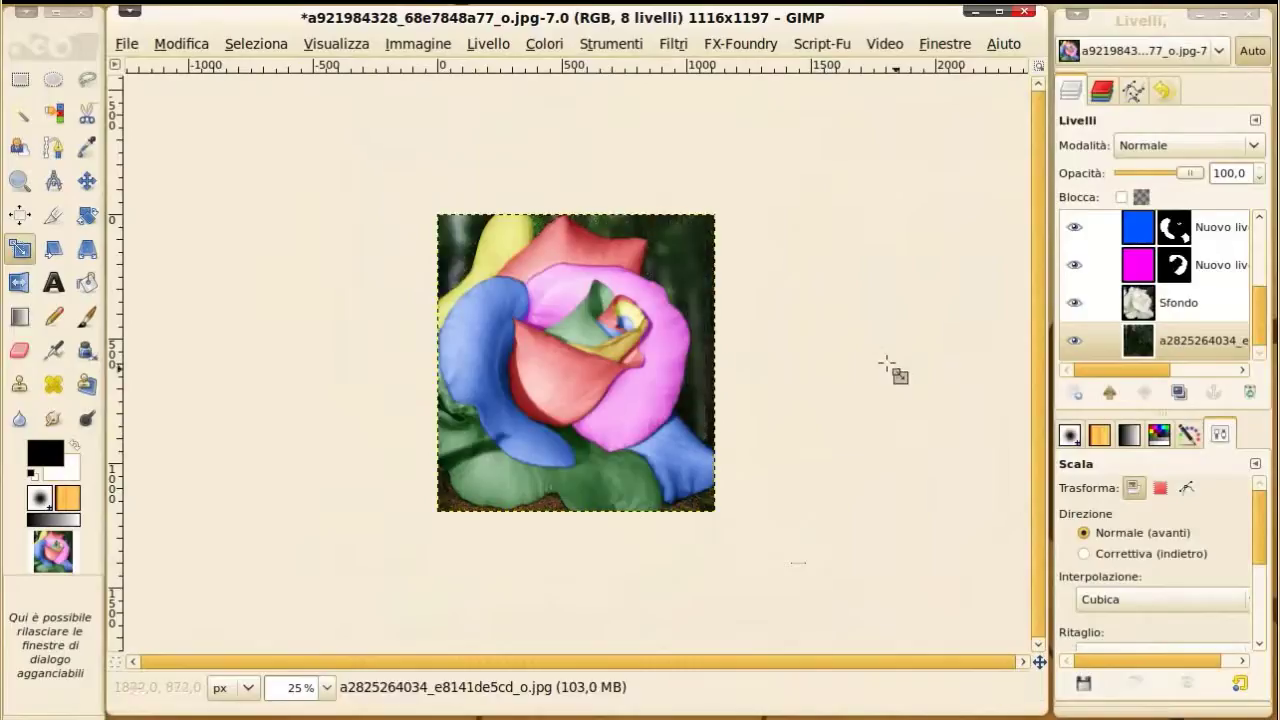
pyautogui.moveTo(1258, 332); pyautogui.dragTo(1245, 232)
# Step: Make a New from Visible layer, run Roy Lichtenstein with News Print Effect, hide BorderLayer
pyautogui.rightClick(1143, 230)
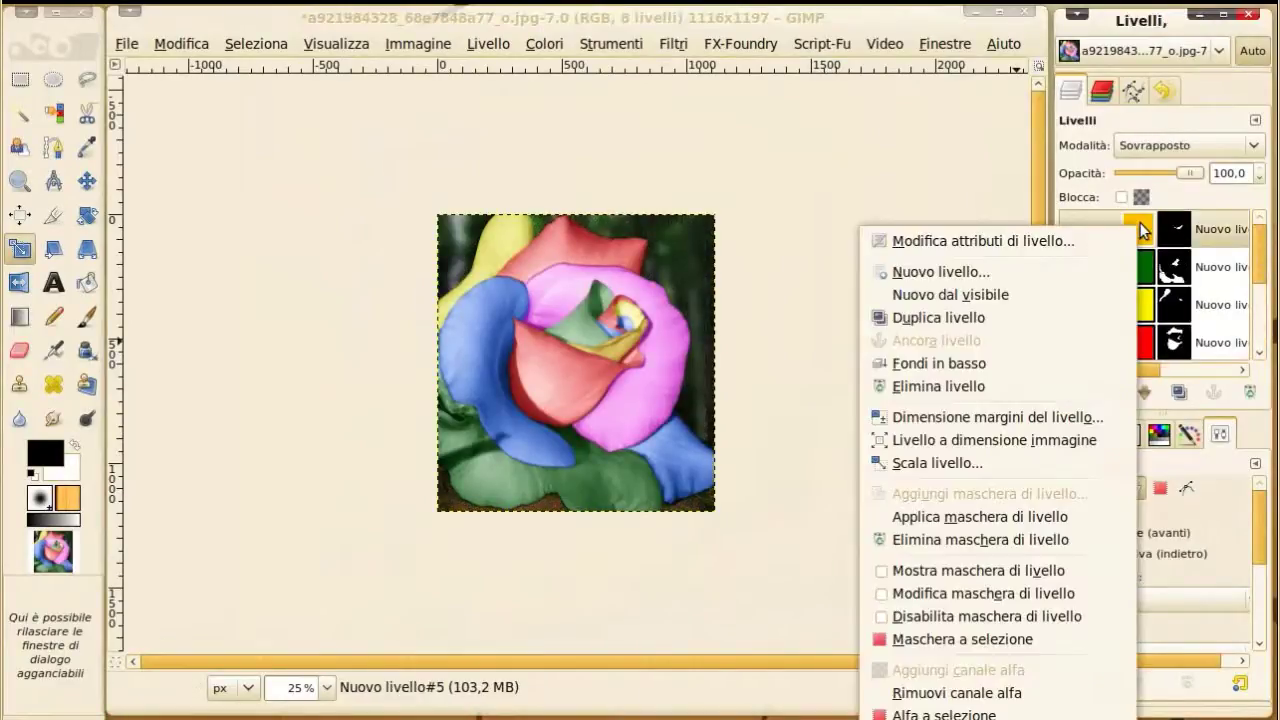
pyautogui.click(950, 294)
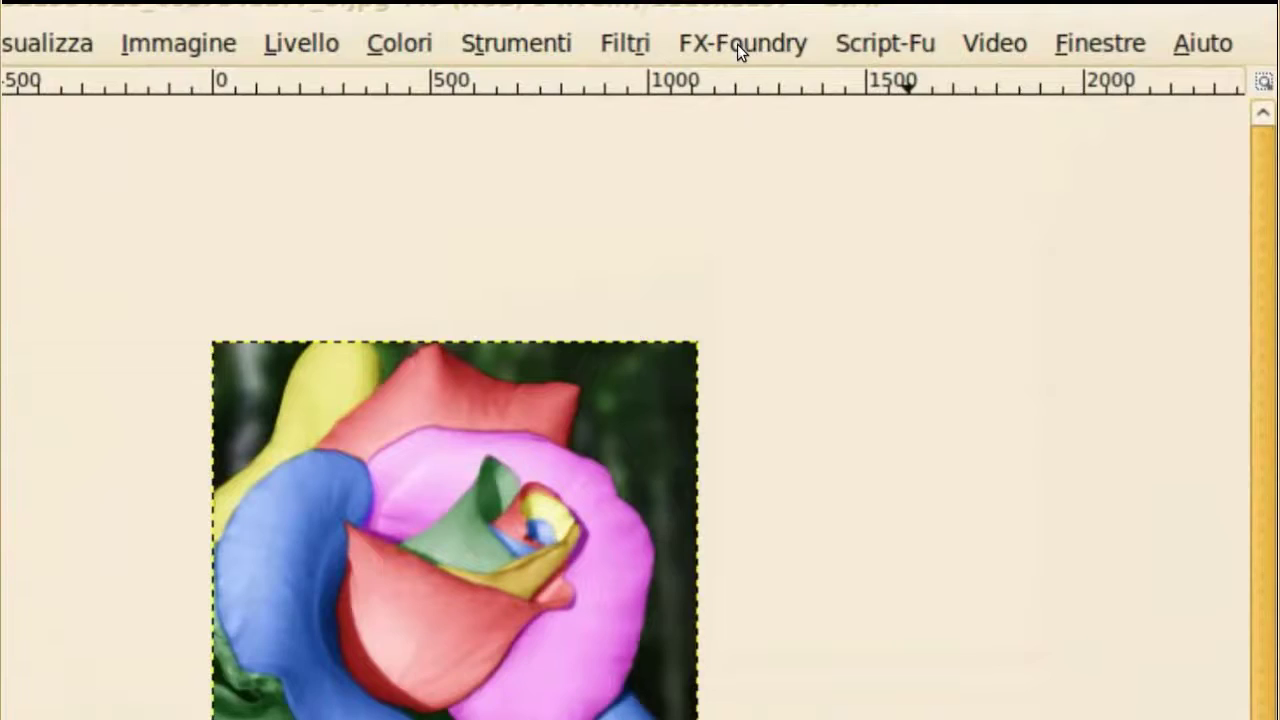
pyautogui.click(740, 44)
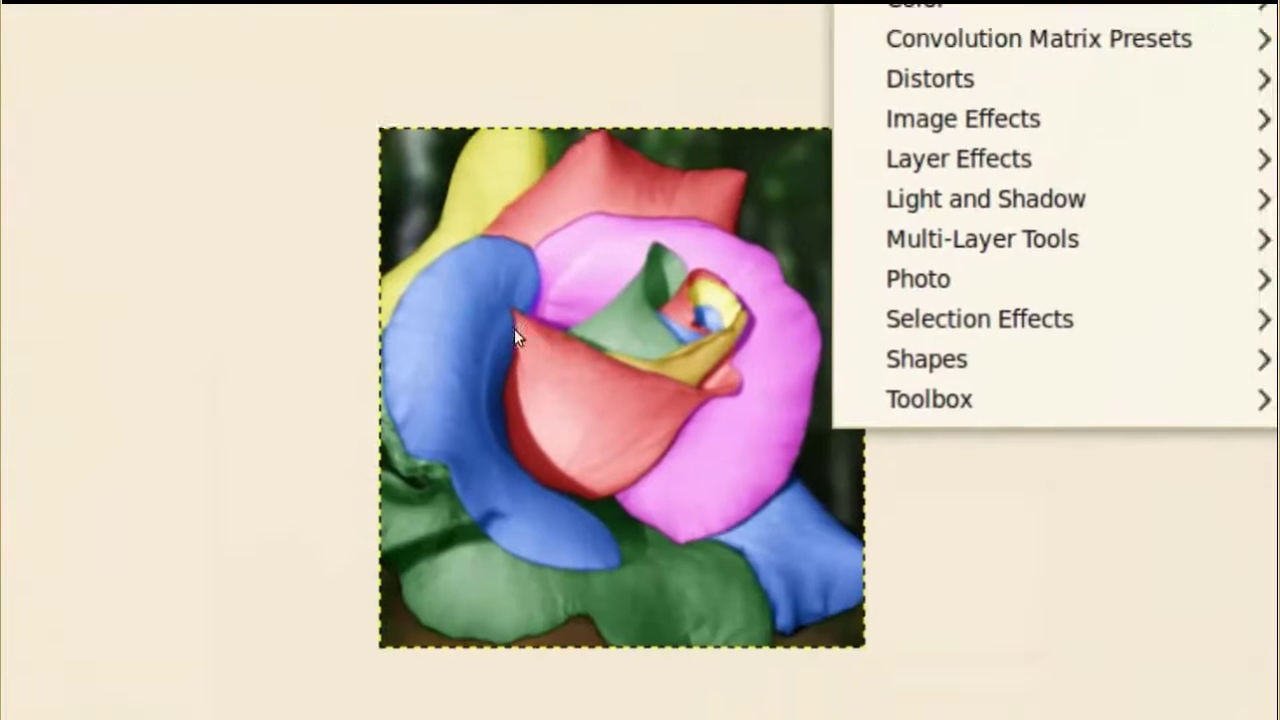
pyautogui.moveTo(610, 73)
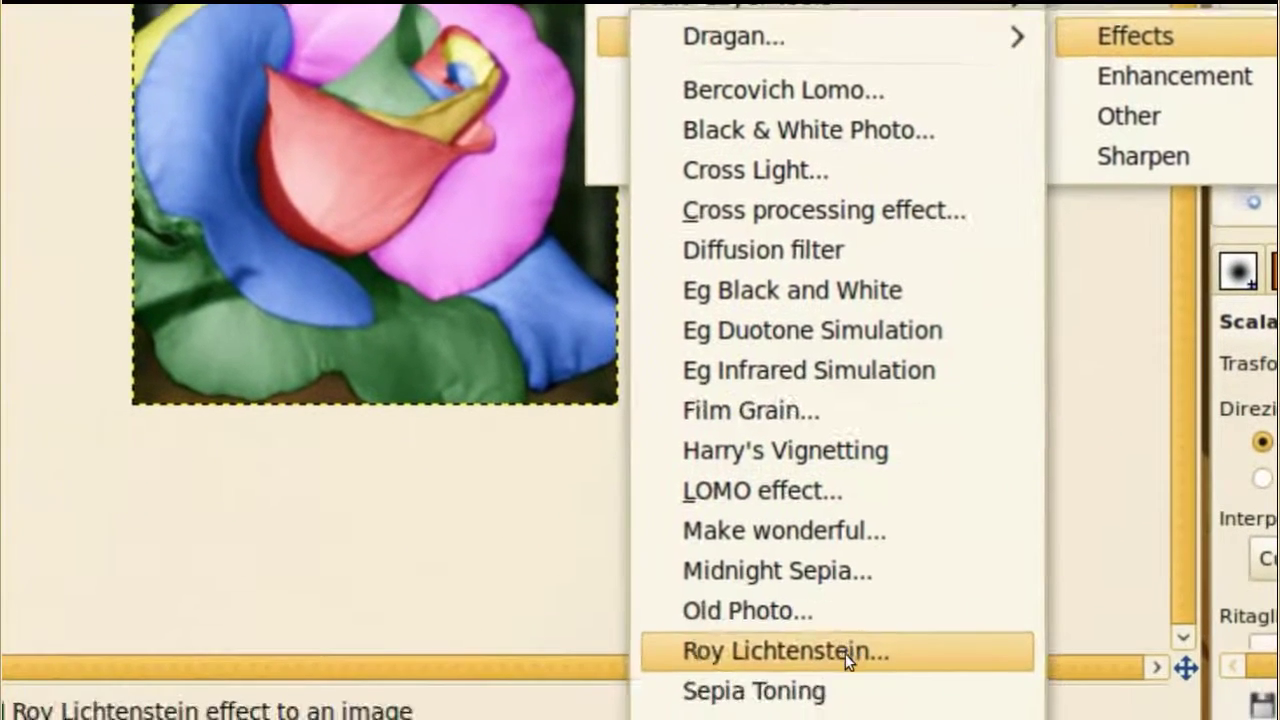
pyautogui.click(845, 653)
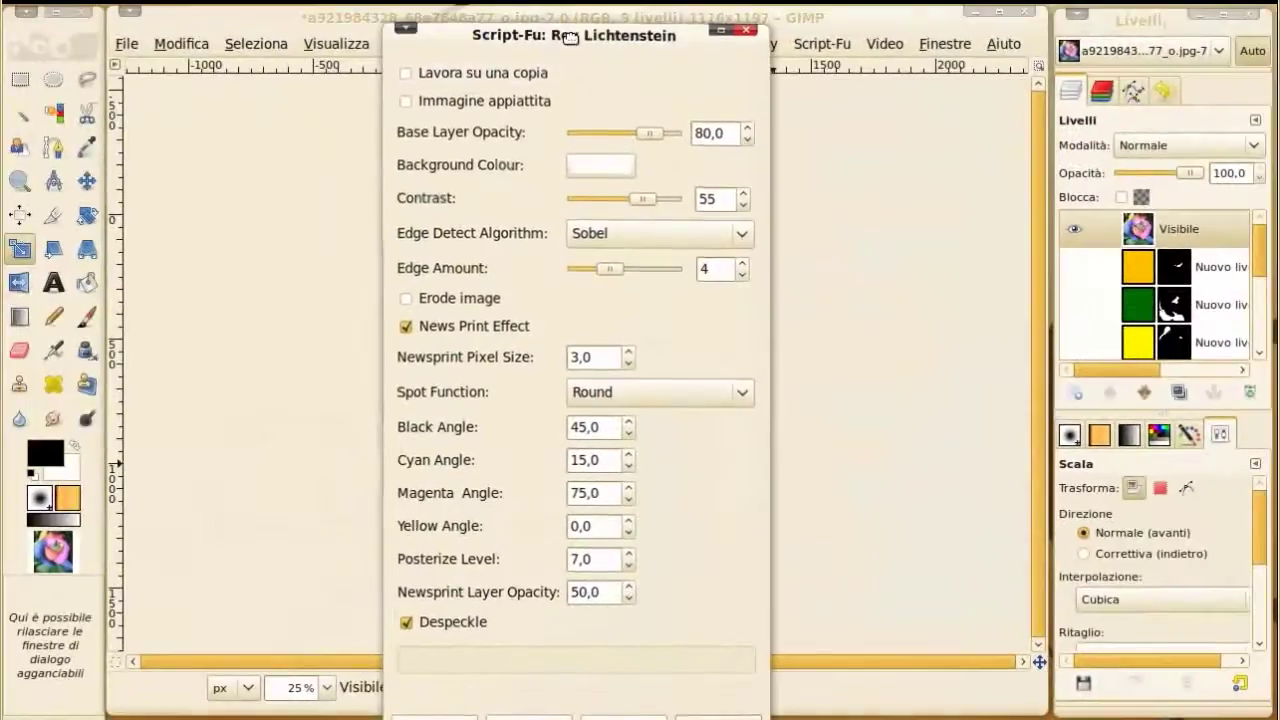
pyautogui.moveTo(565, 34); pyautogui.dragTo(563, 13)
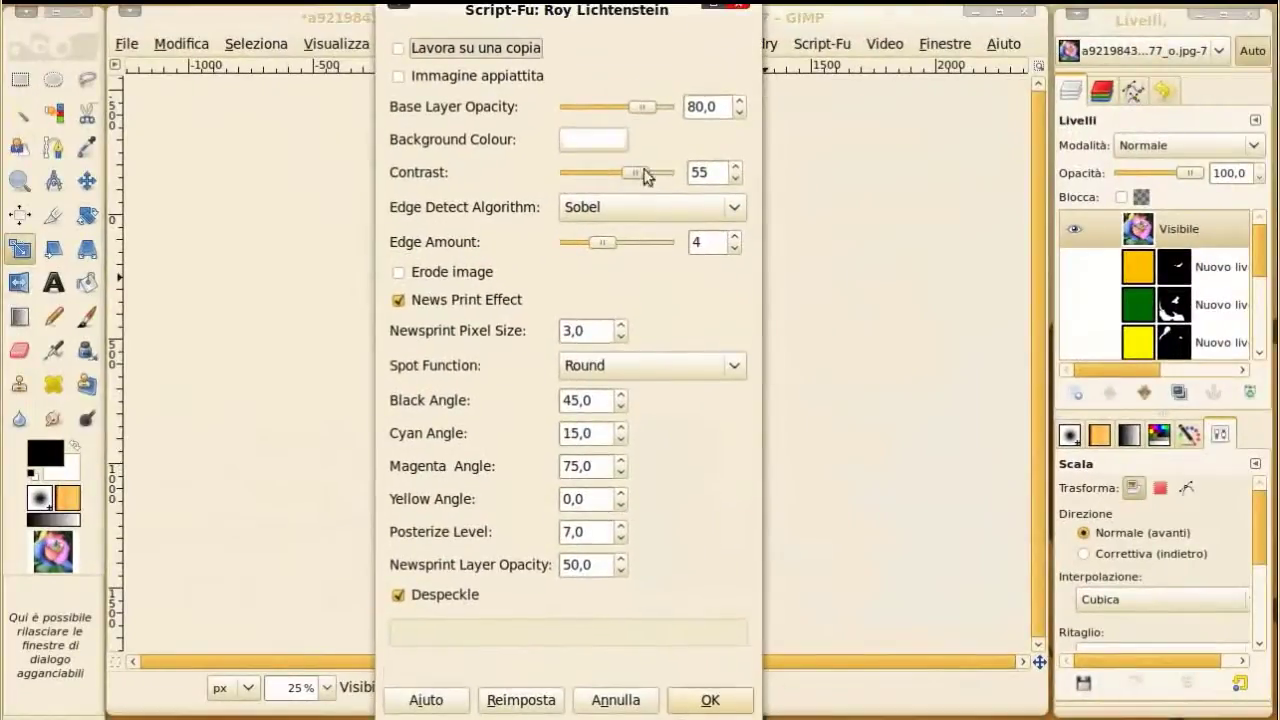
pyautogui.click(706, 302)
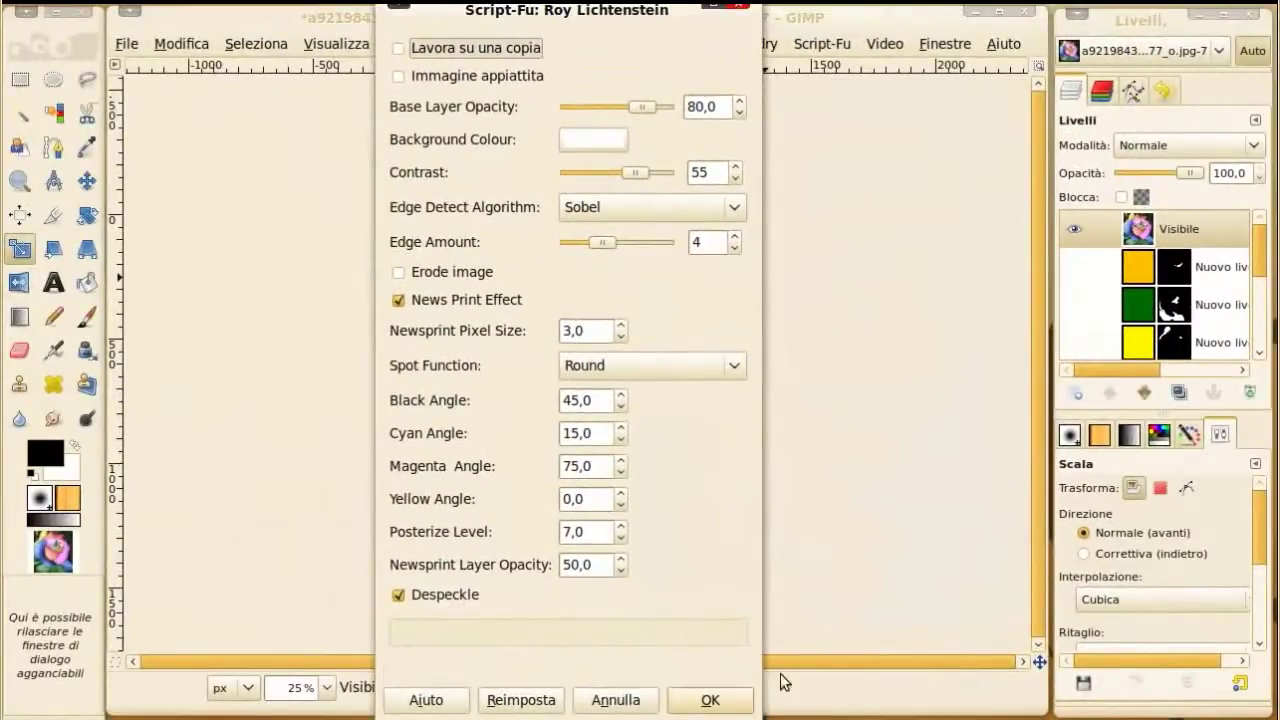
pyautogui.click(712, 700)
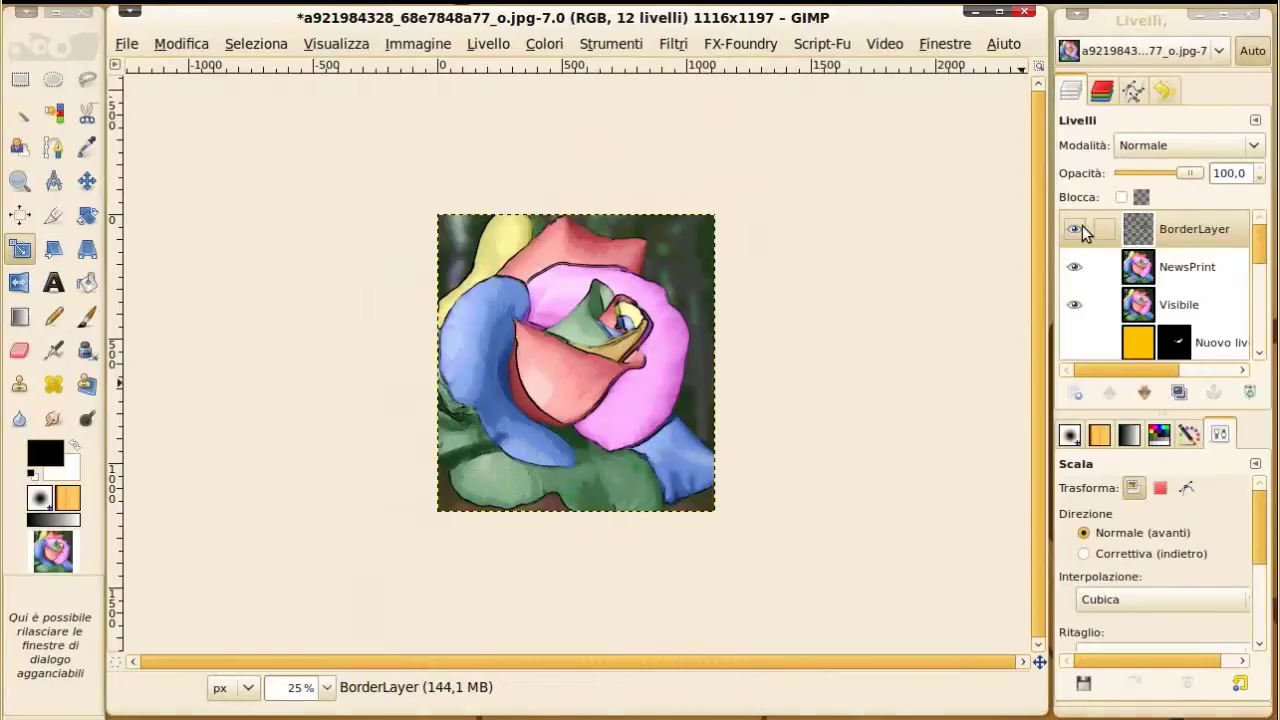
pyautogui.click(1074, 229)
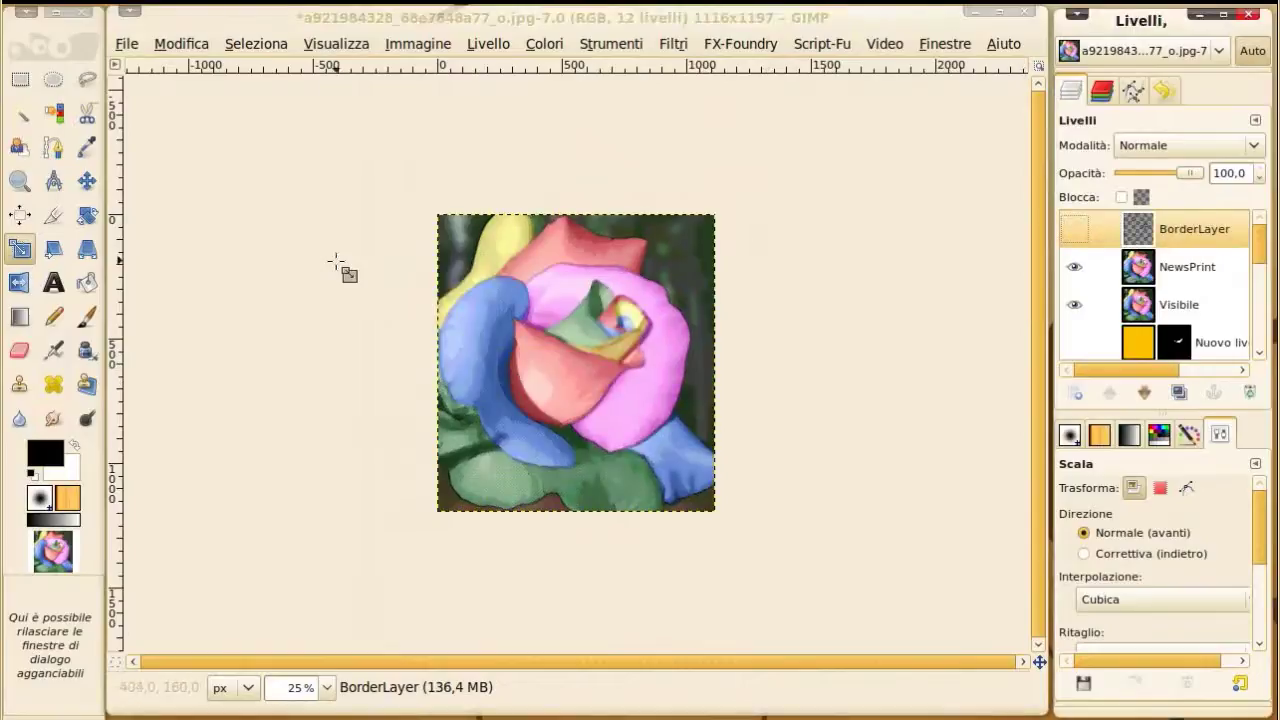